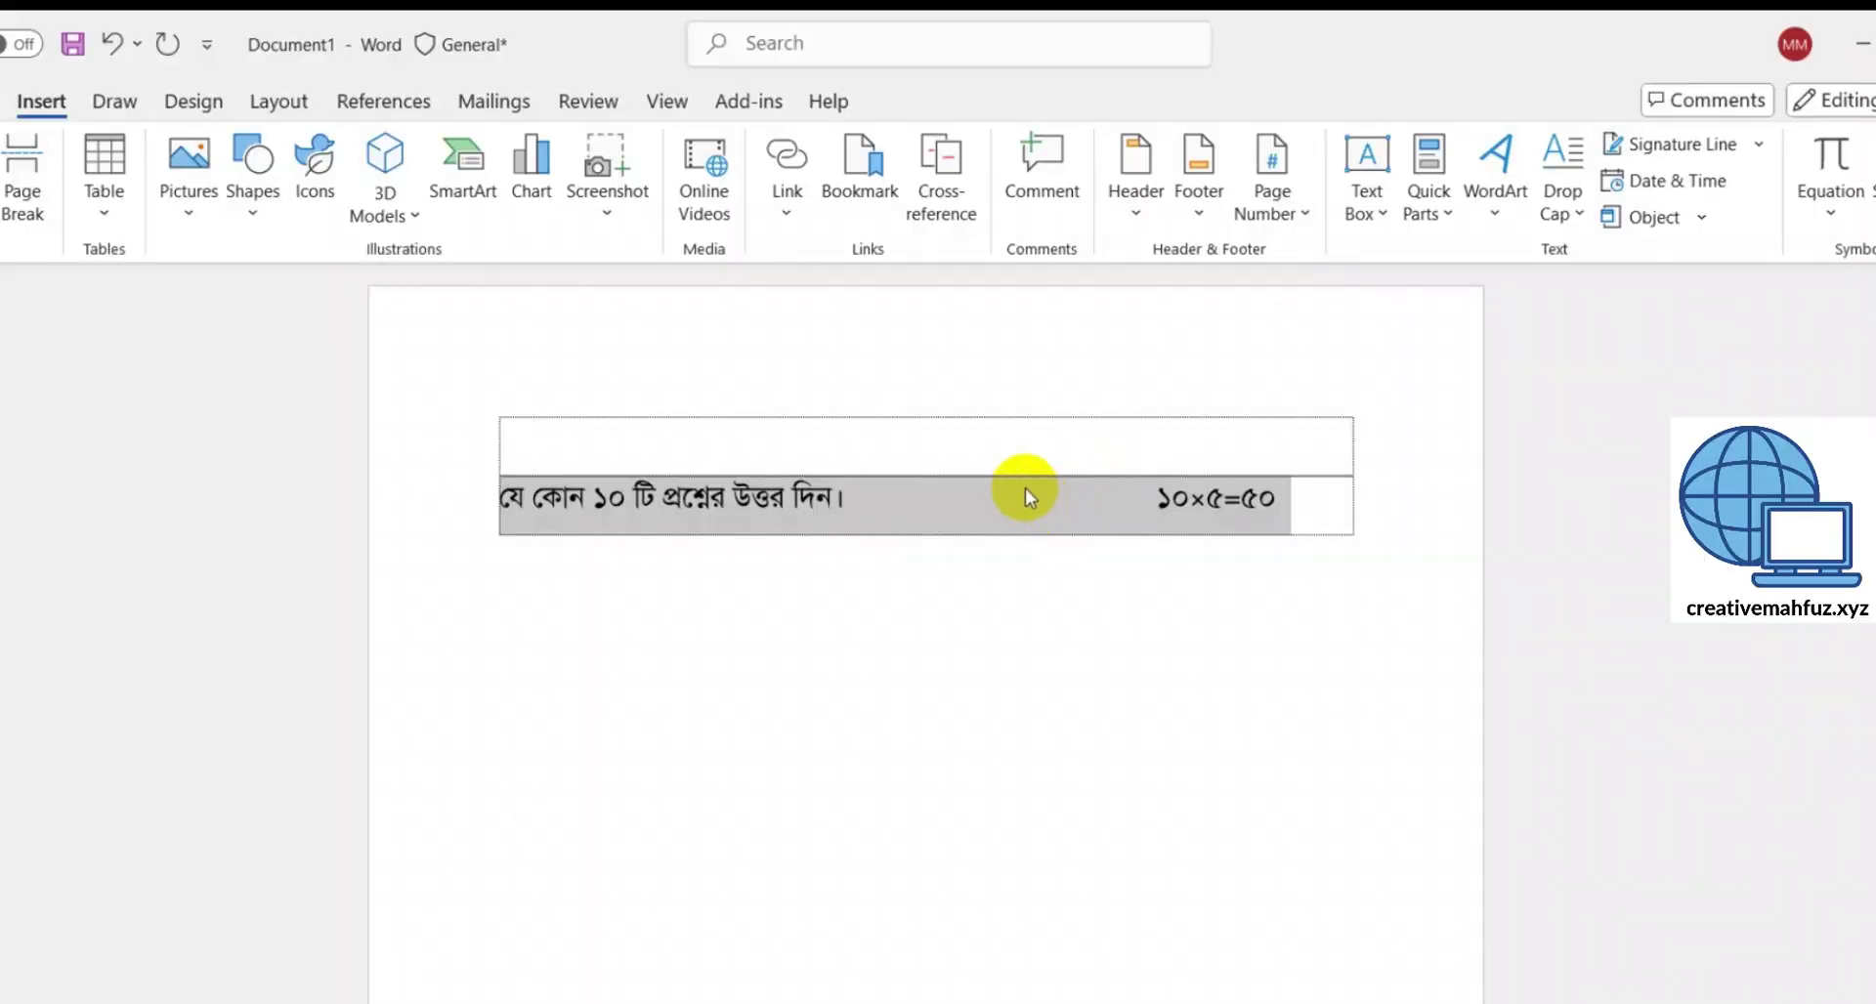
- Add a third row to the table with Ctrl+Y and paste the bottom row's Bengali instruction sentence into the top cell
left_click(935, 447)
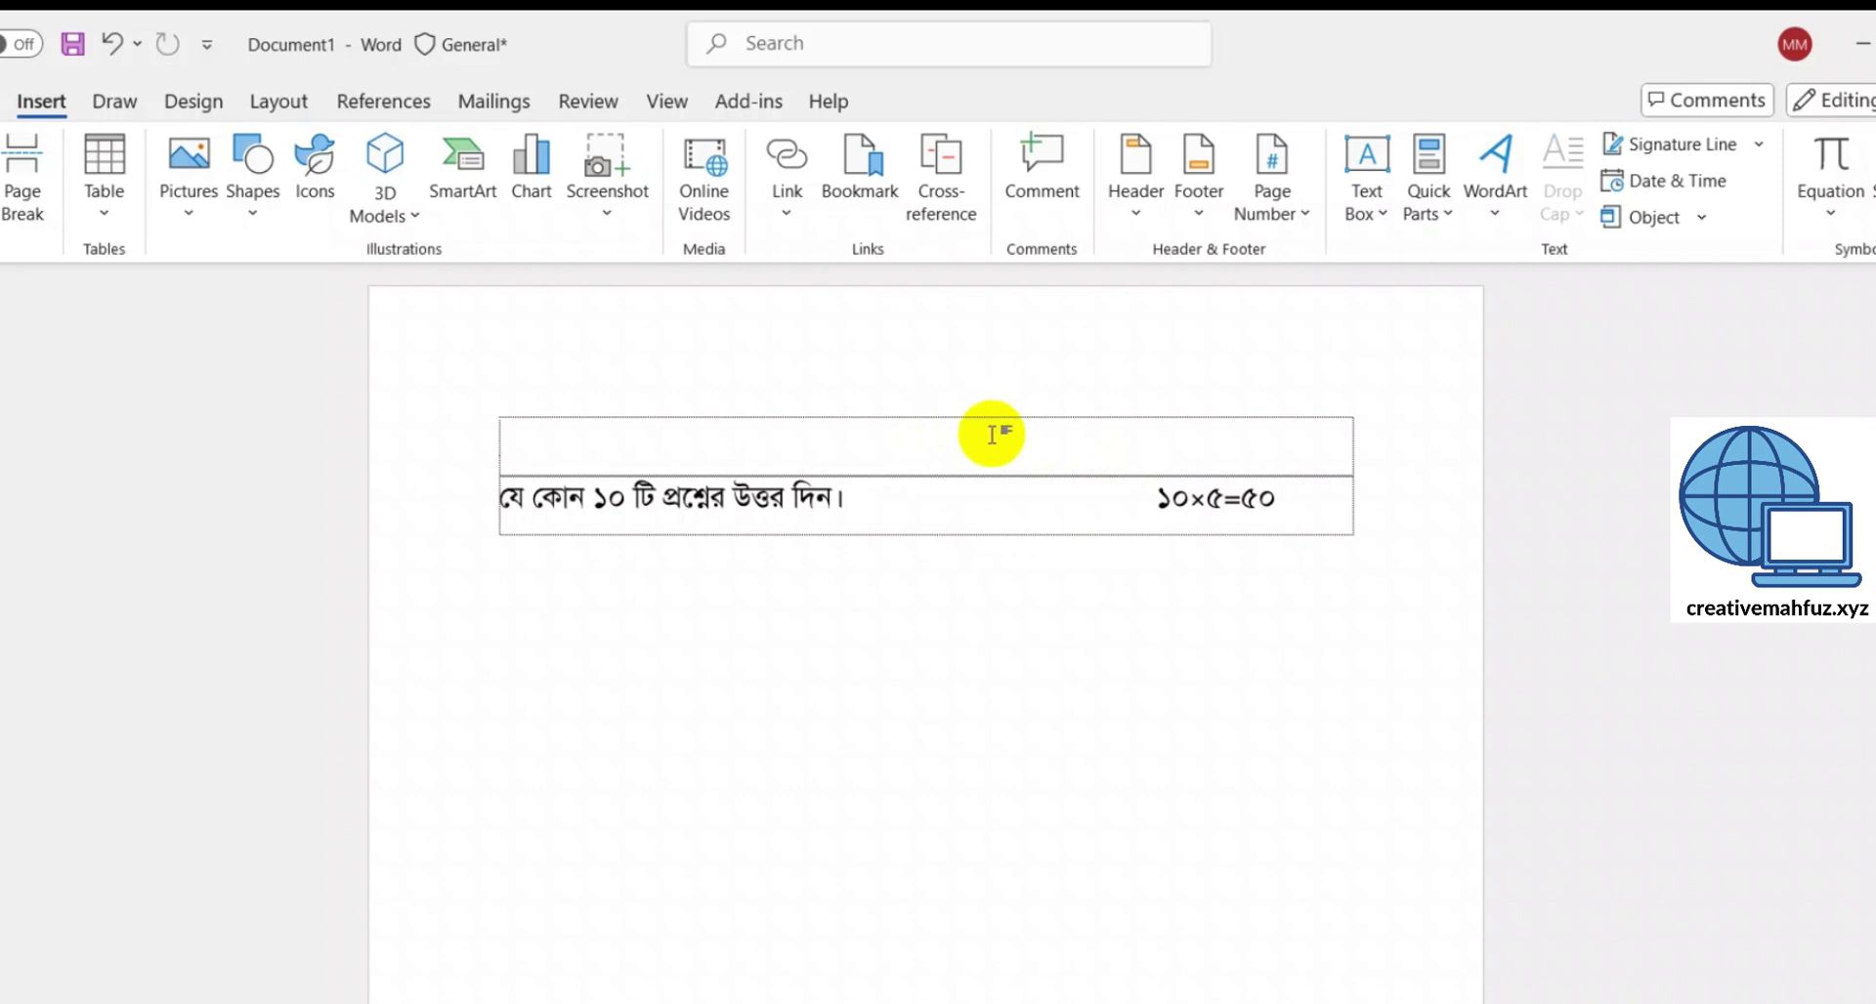
key("ctrl+y")
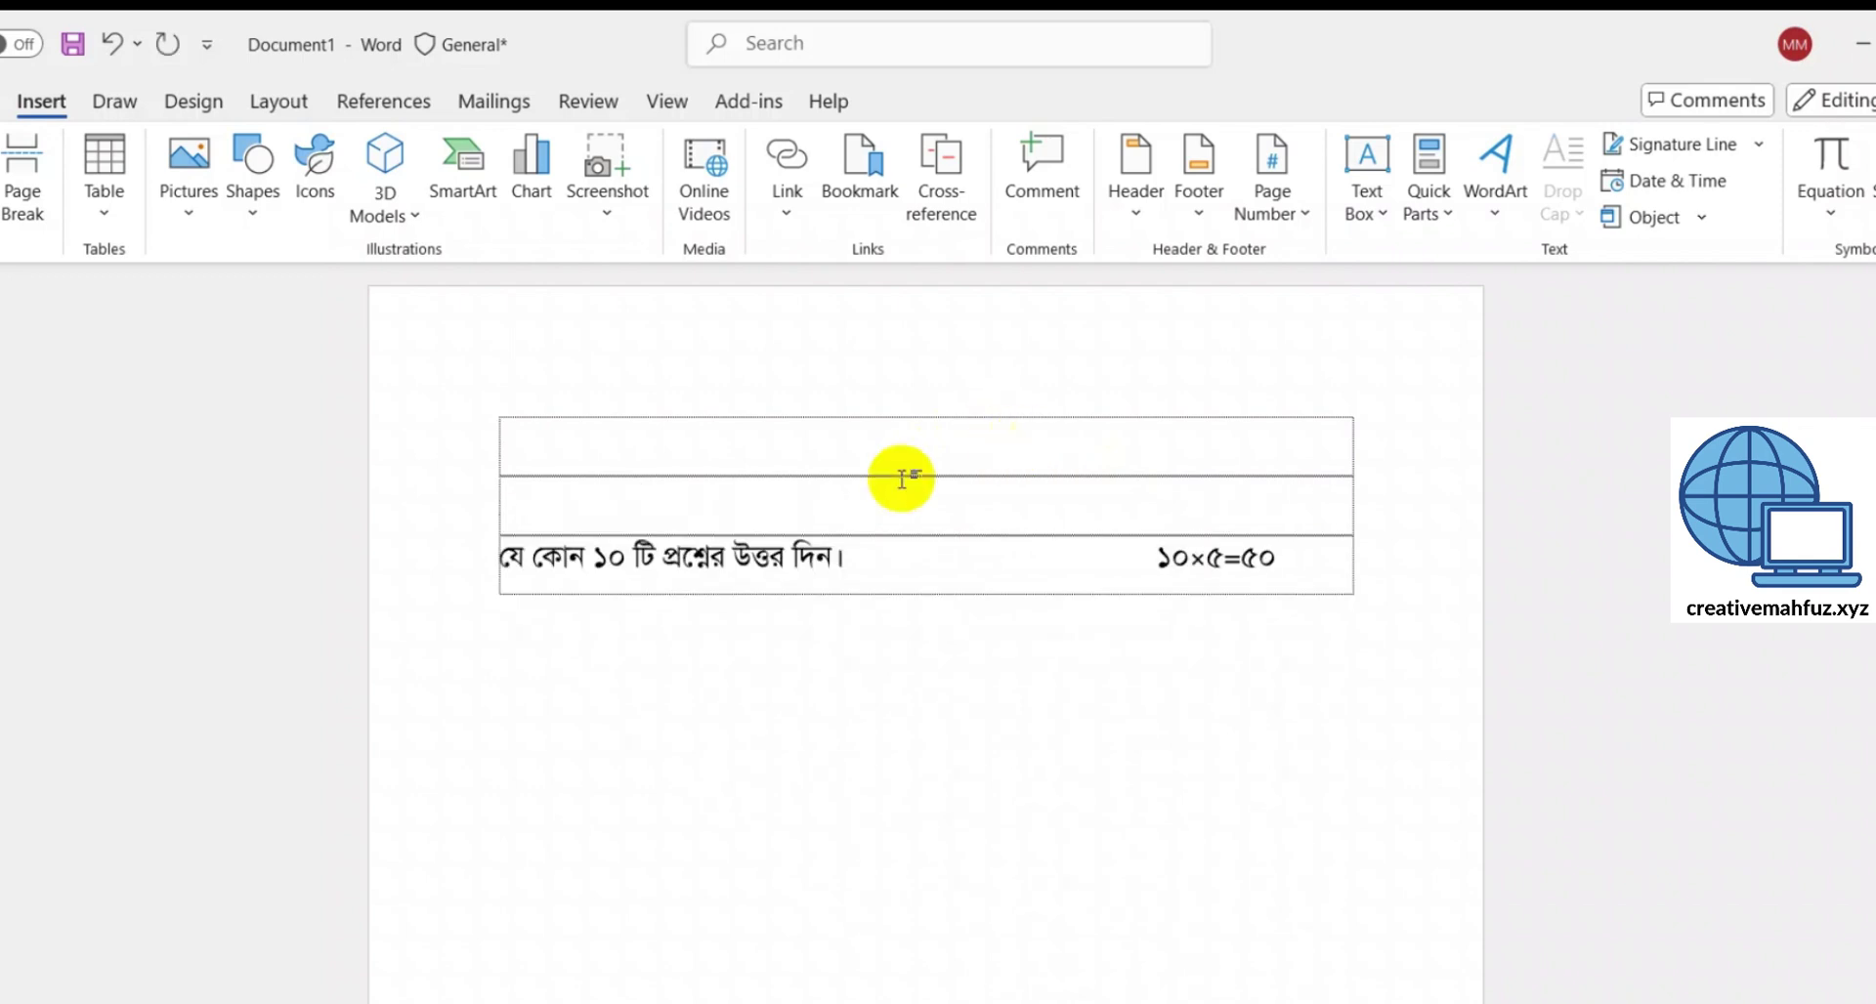
left_click_drag(498, 579, 855, 562)
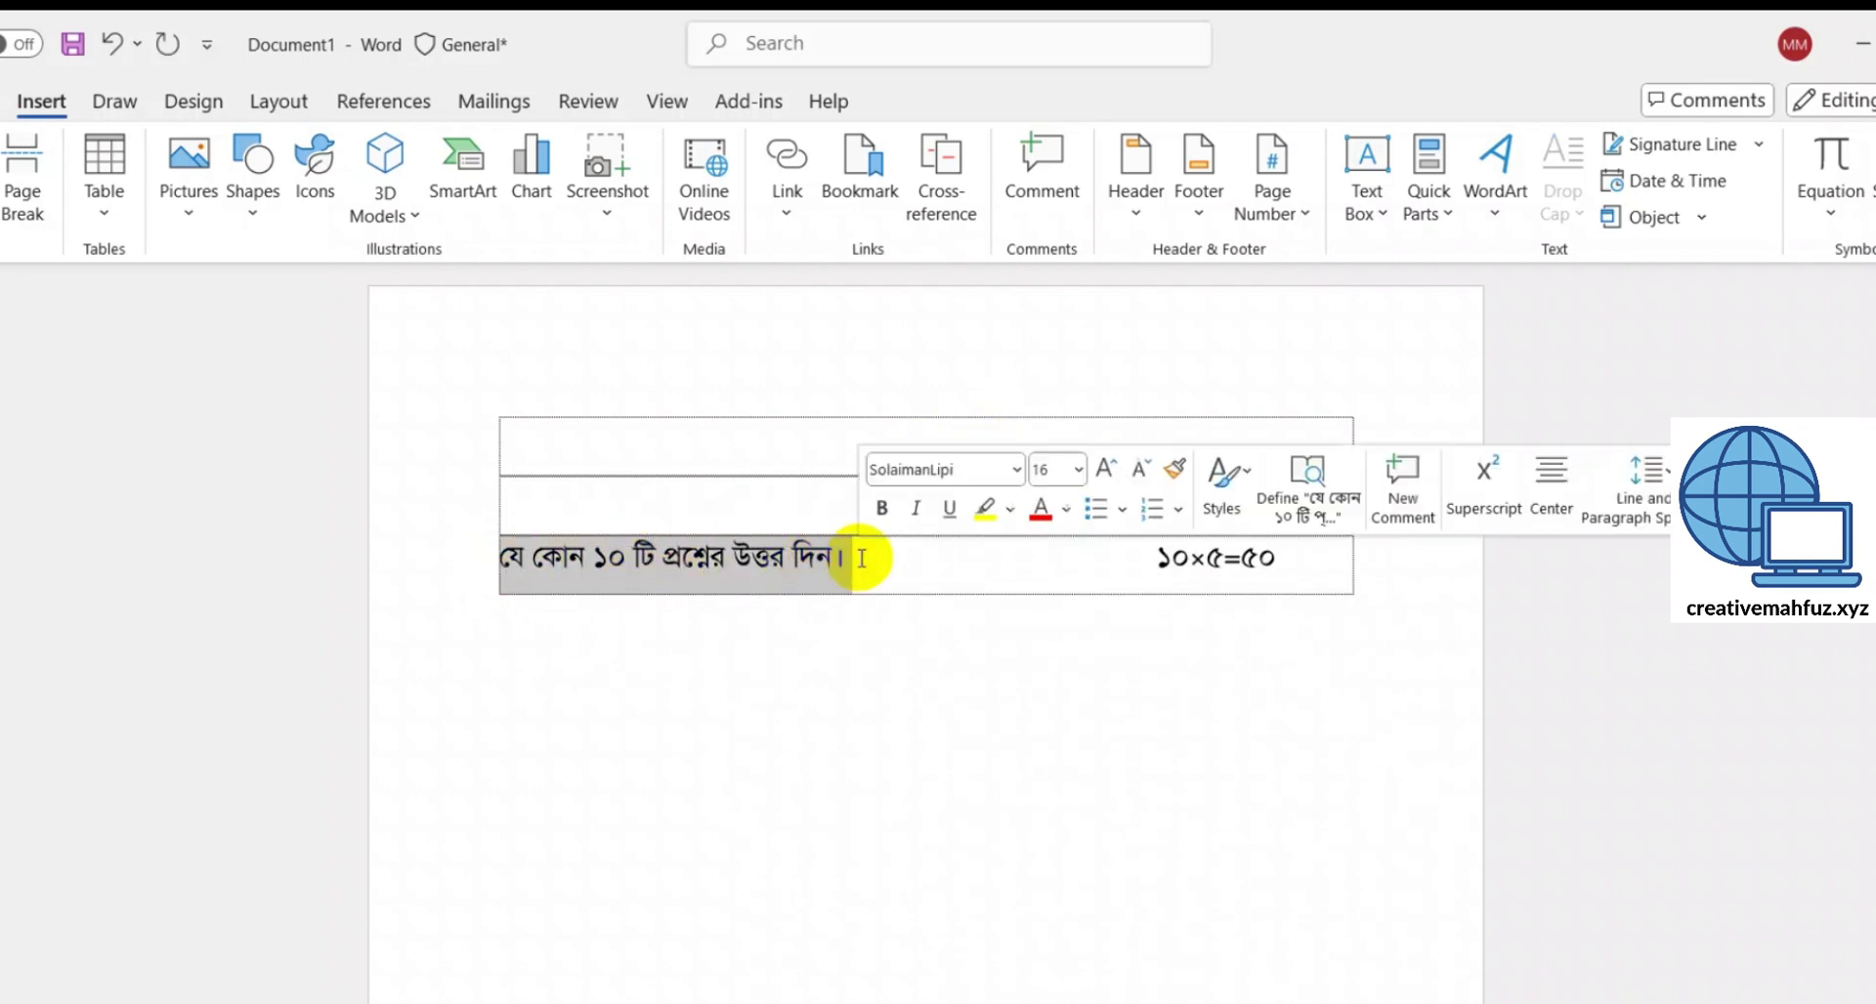
left_click(555, 449)
type("যে কোন ১০ টি প্রশ্নের উত্তর দিন।")
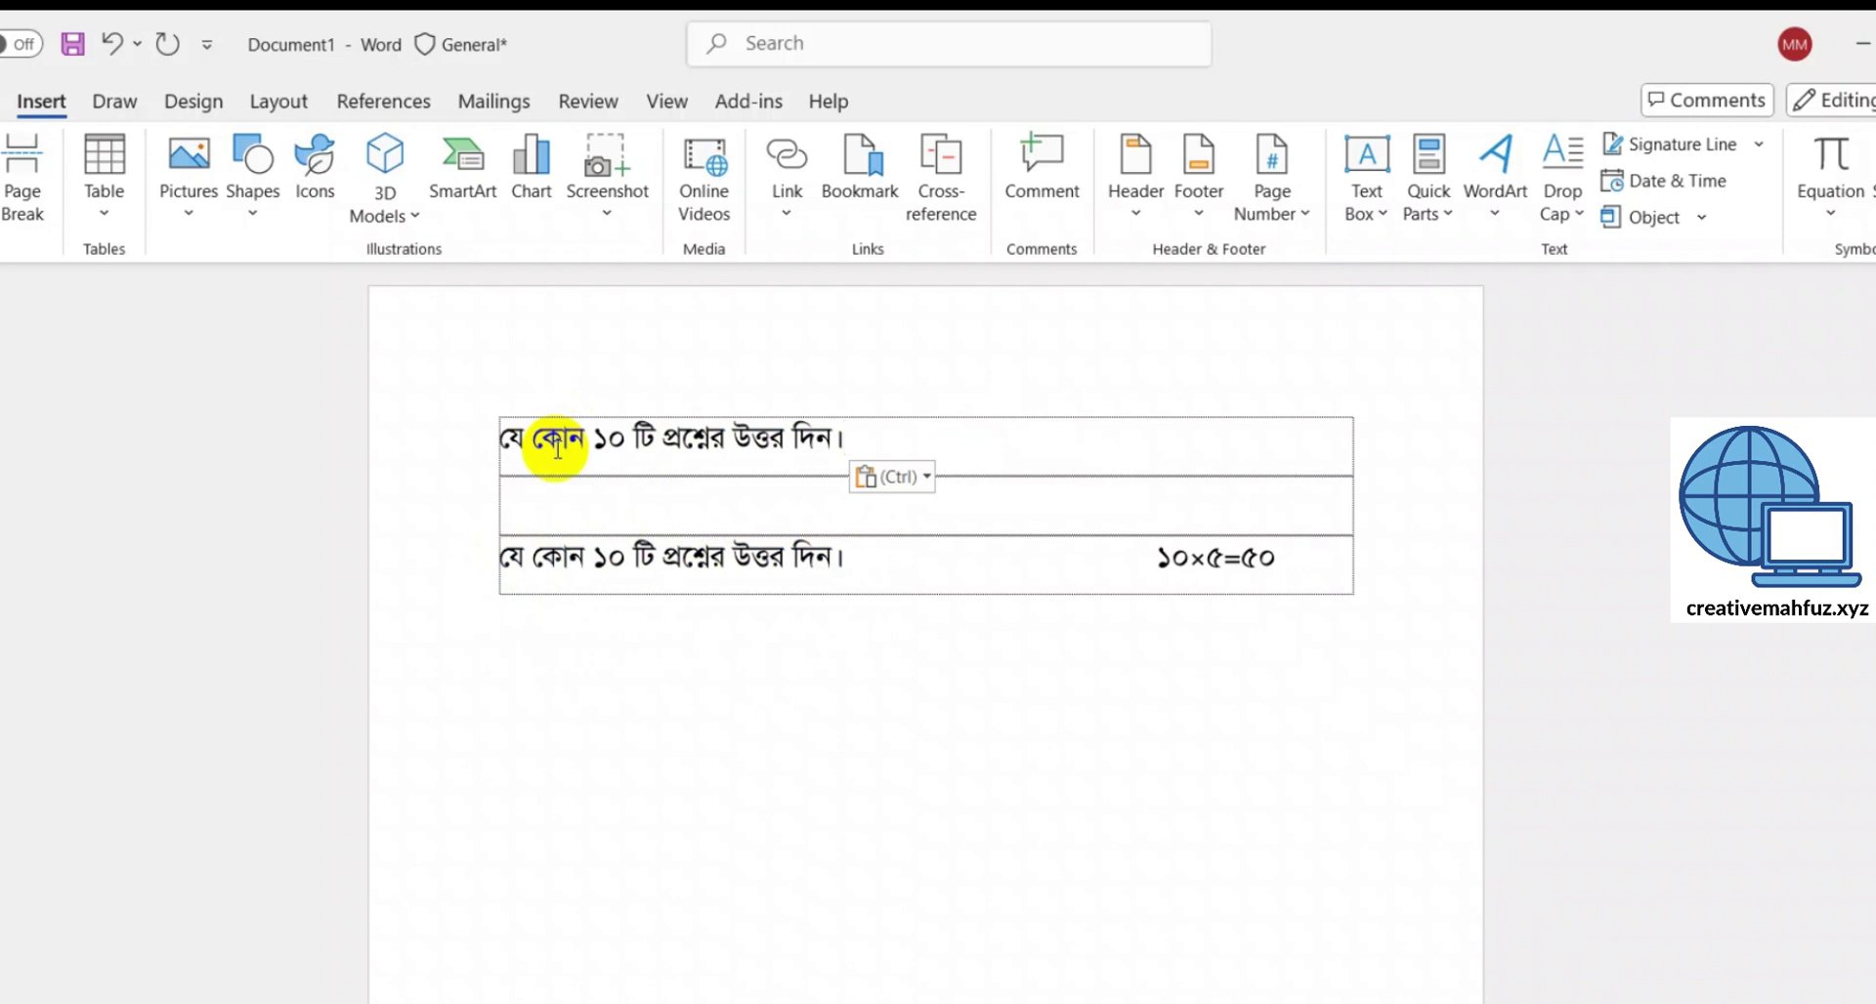
key("Escape")
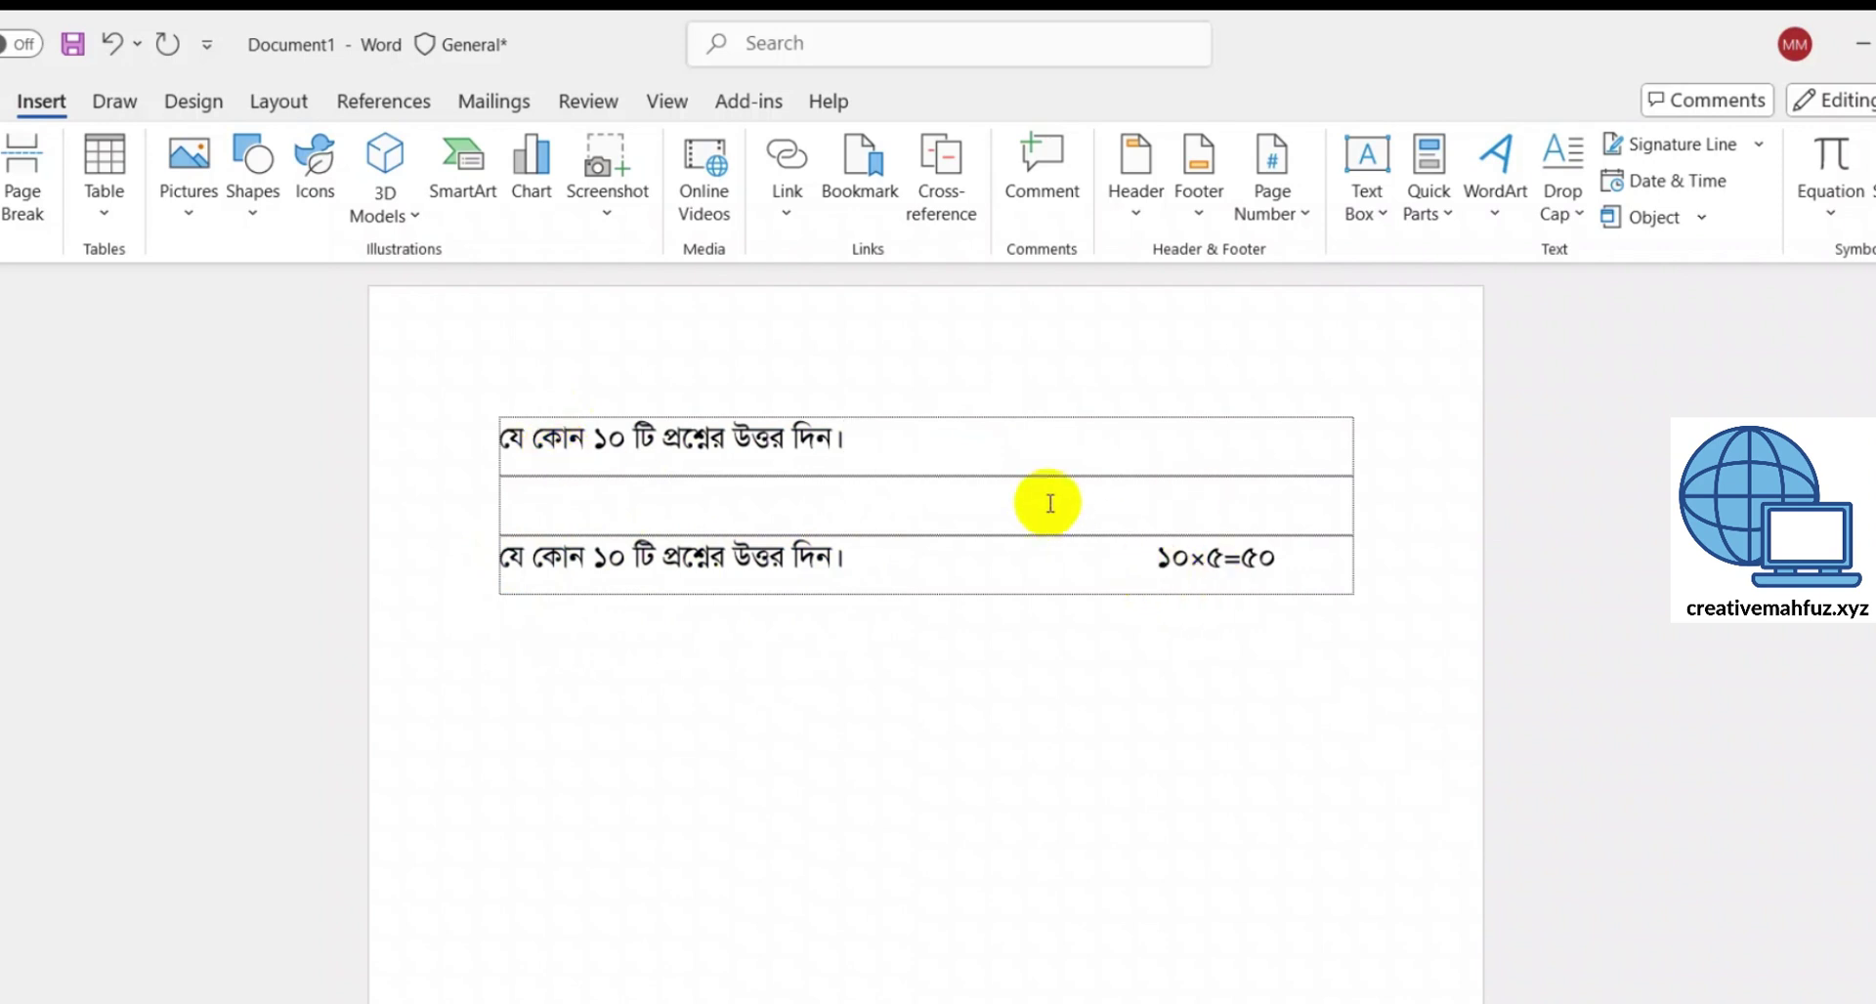
- End the top row's sentence with the marks ১০×৫=৫০, using the symbol gallery's ×, and add two rows above the last row
type("1")
key("BackSpace")
type("১০")
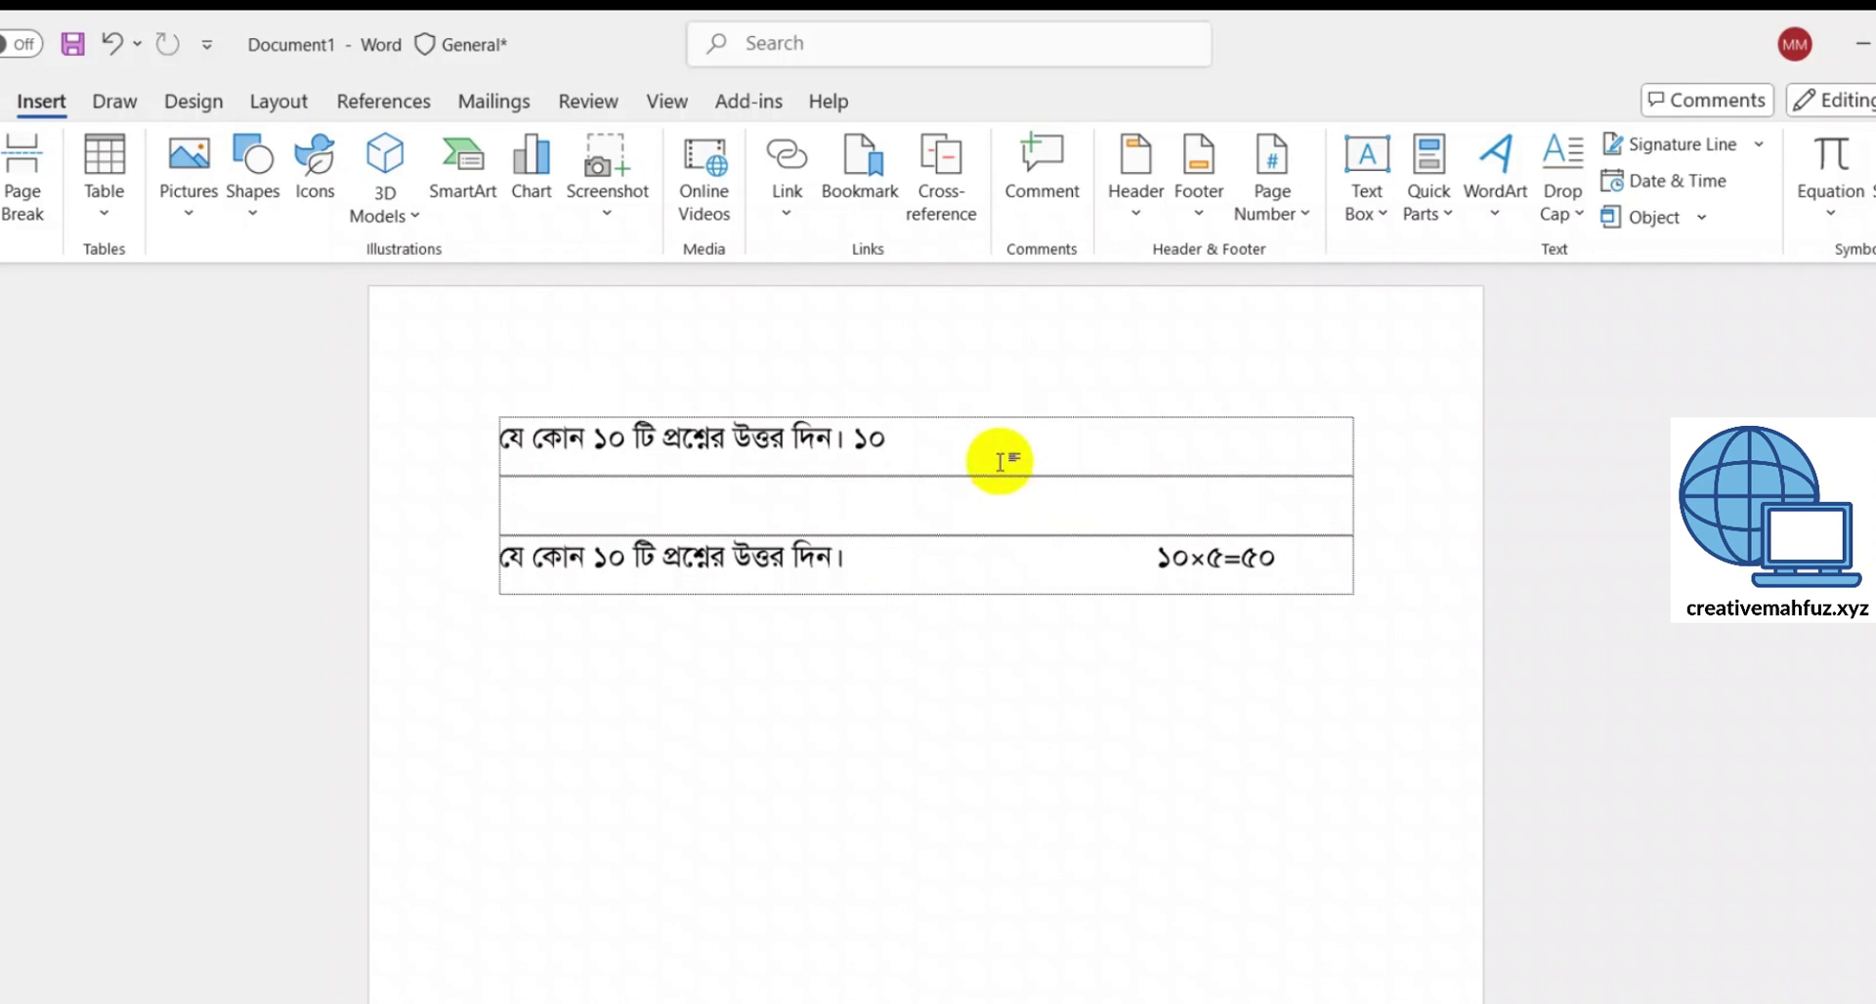
double_click(883, 417)
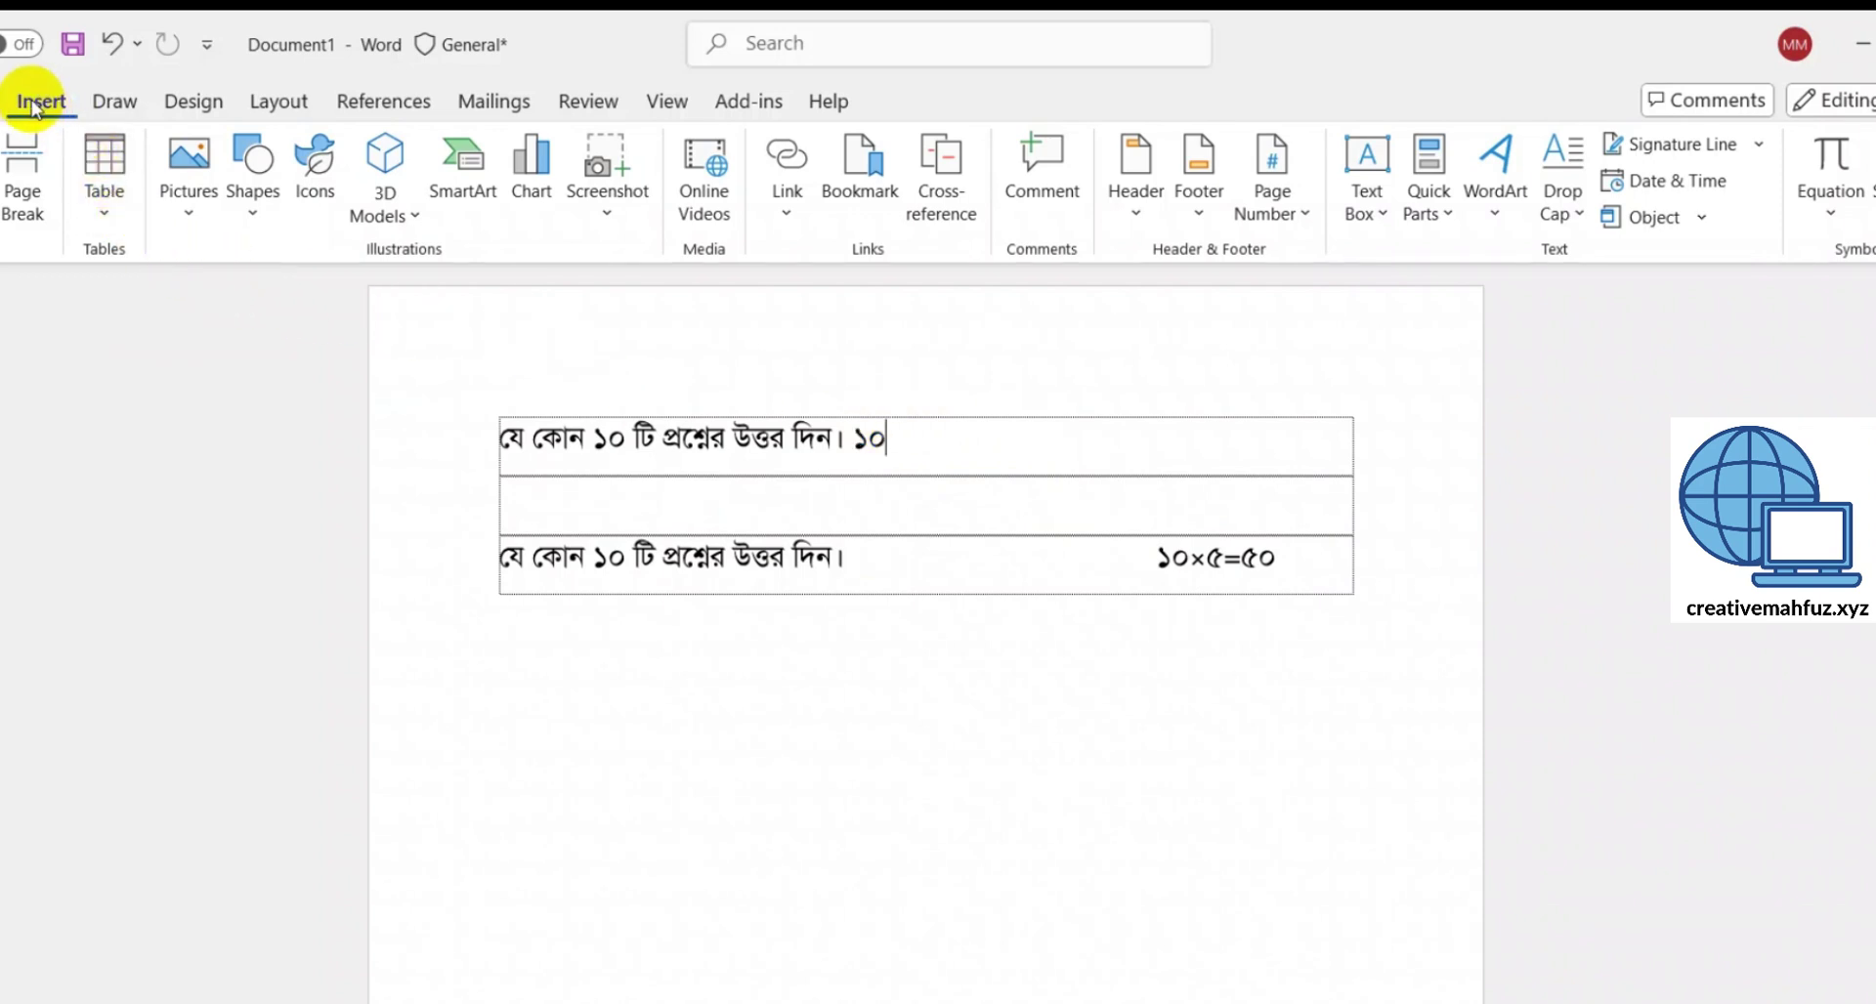
left_click(1872, 200)
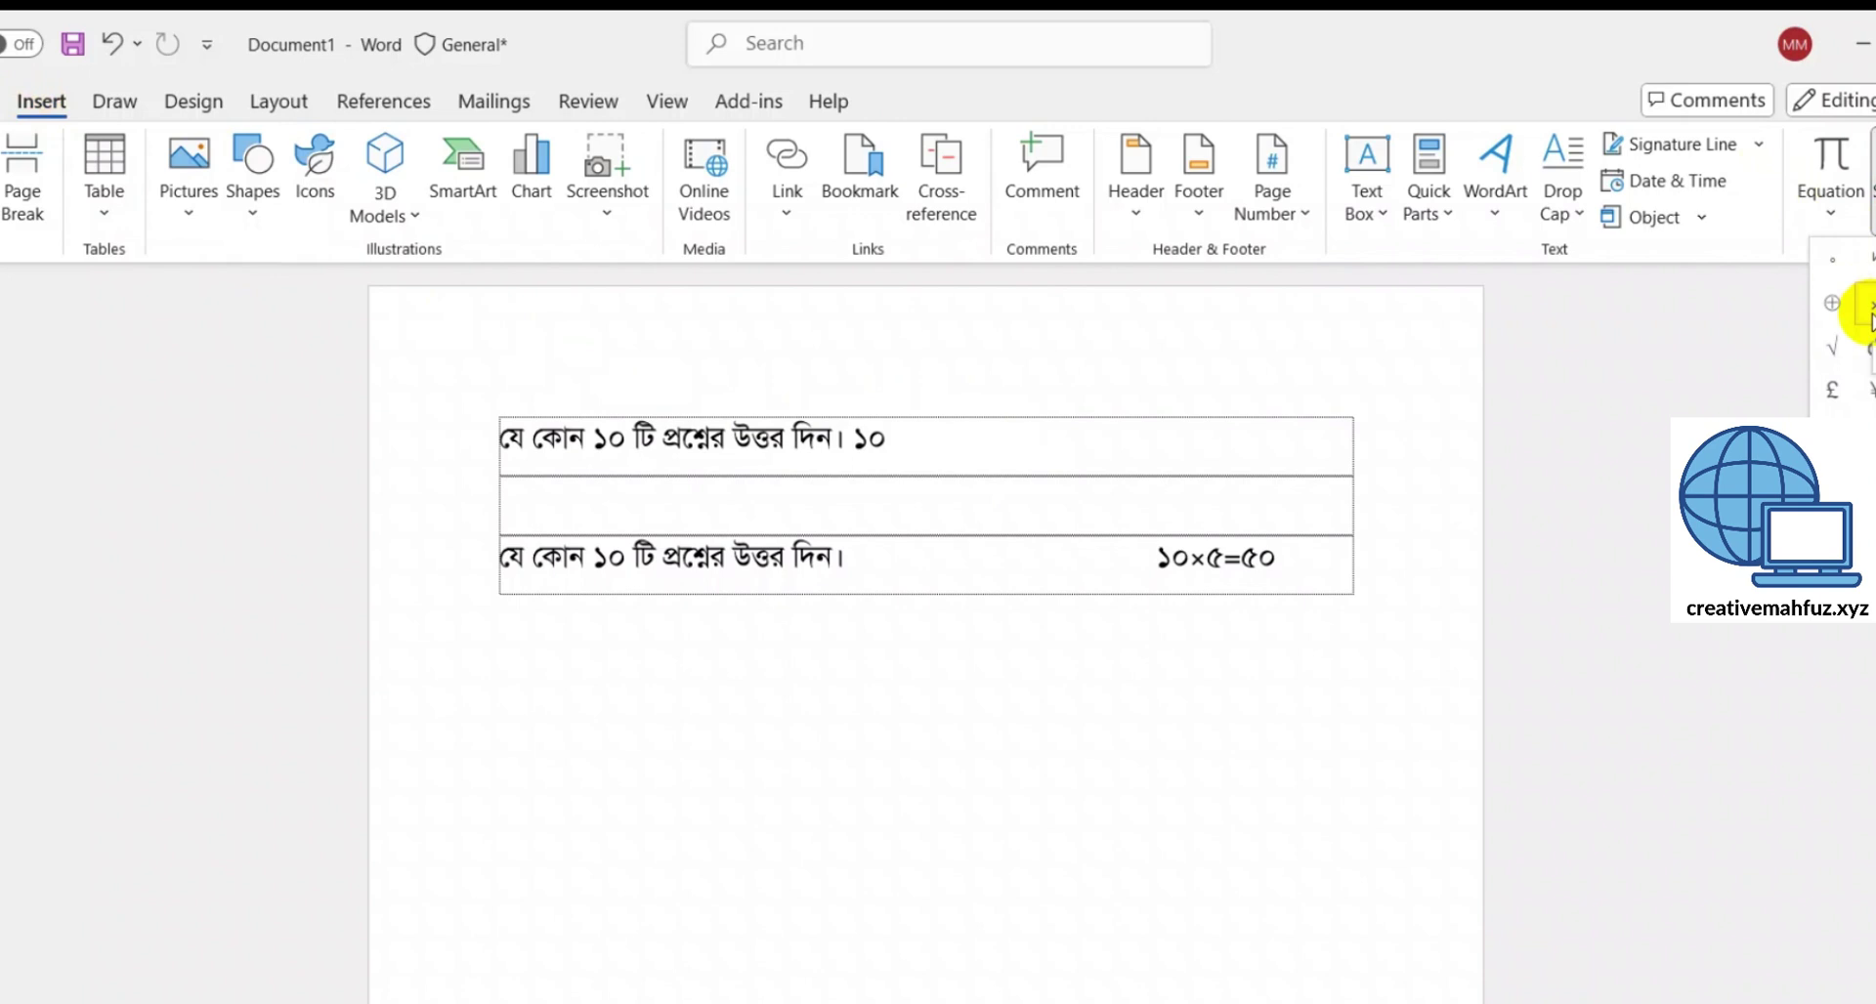
left_click(1869, 311)
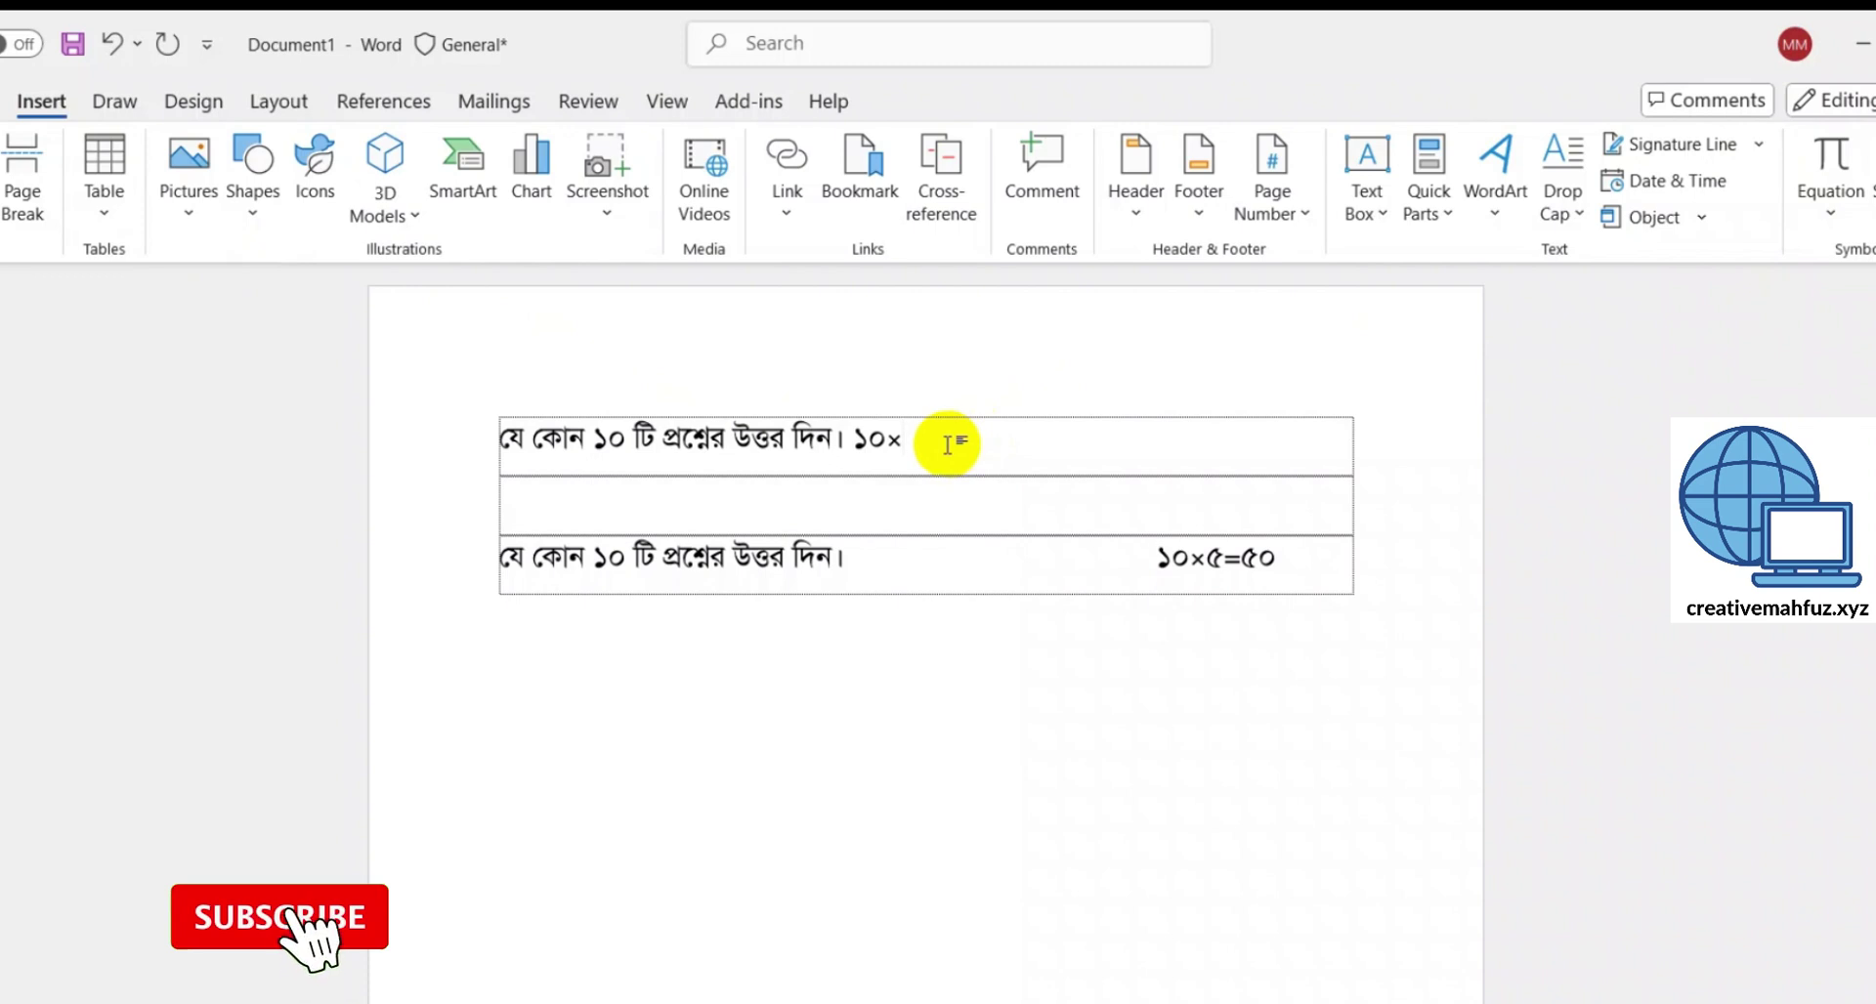
type("৫")
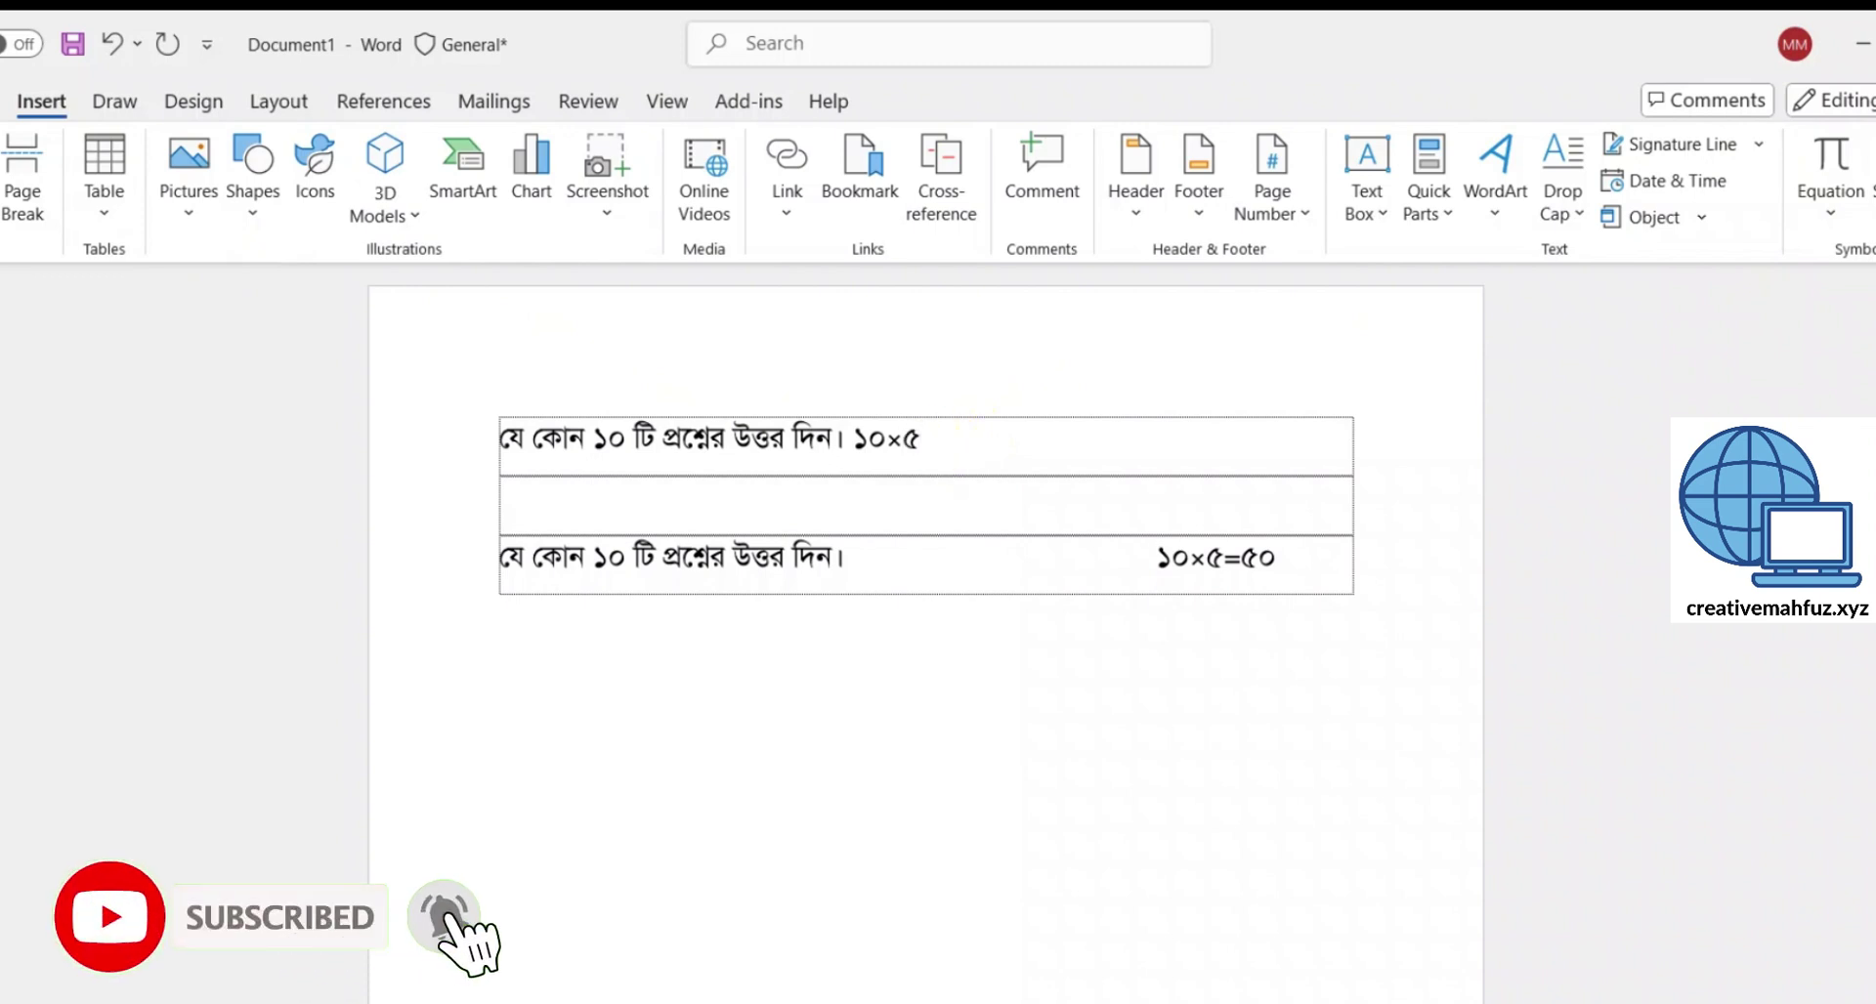
type("=১")
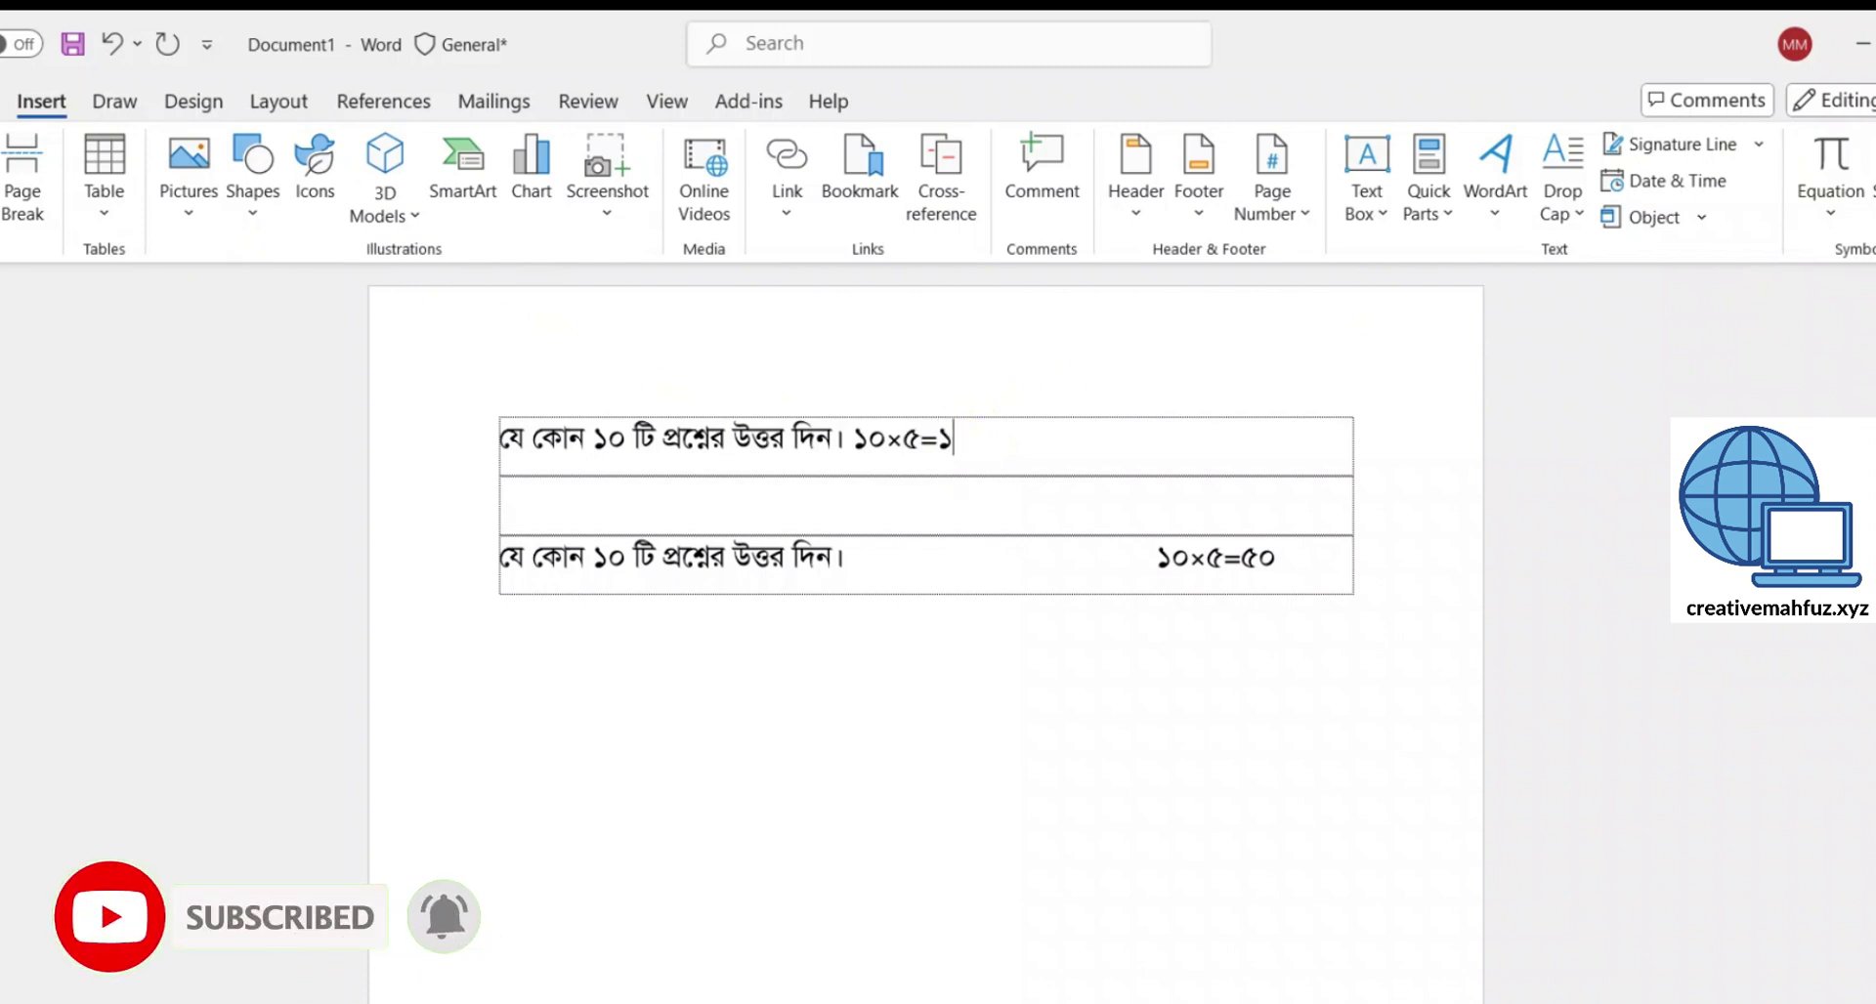
type("৫")
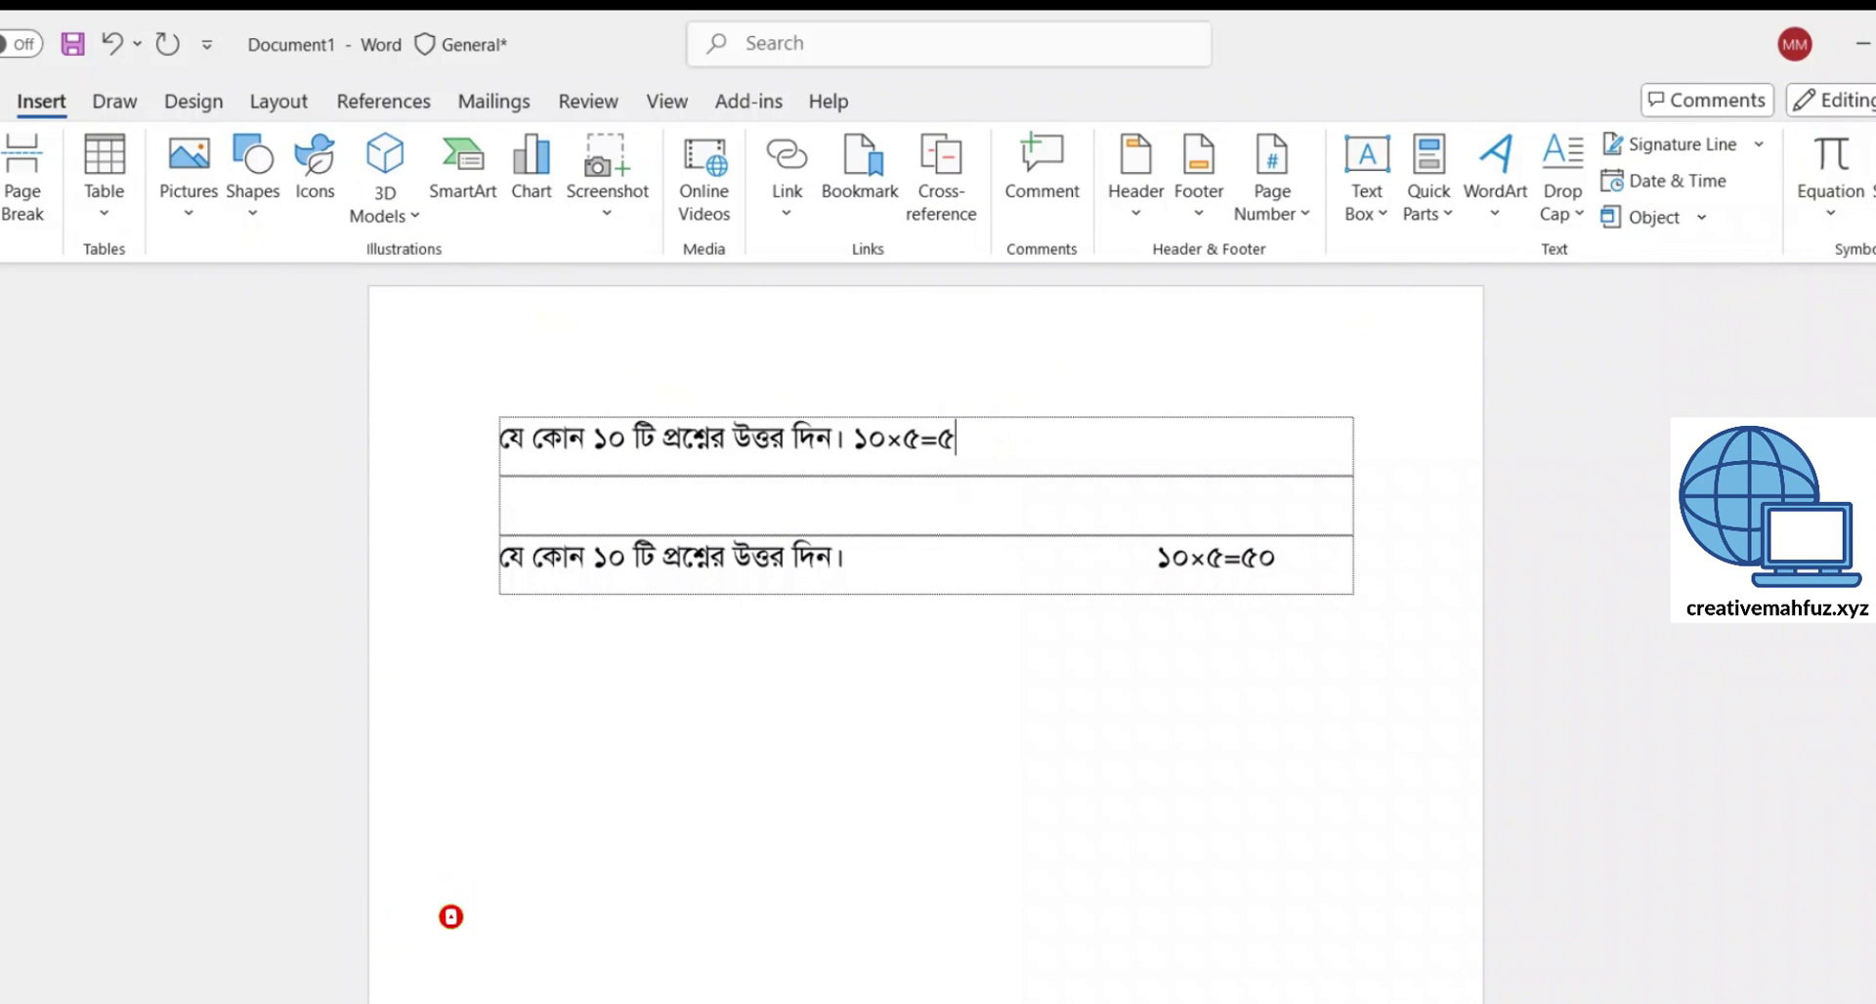
key("Return")
key("Return")
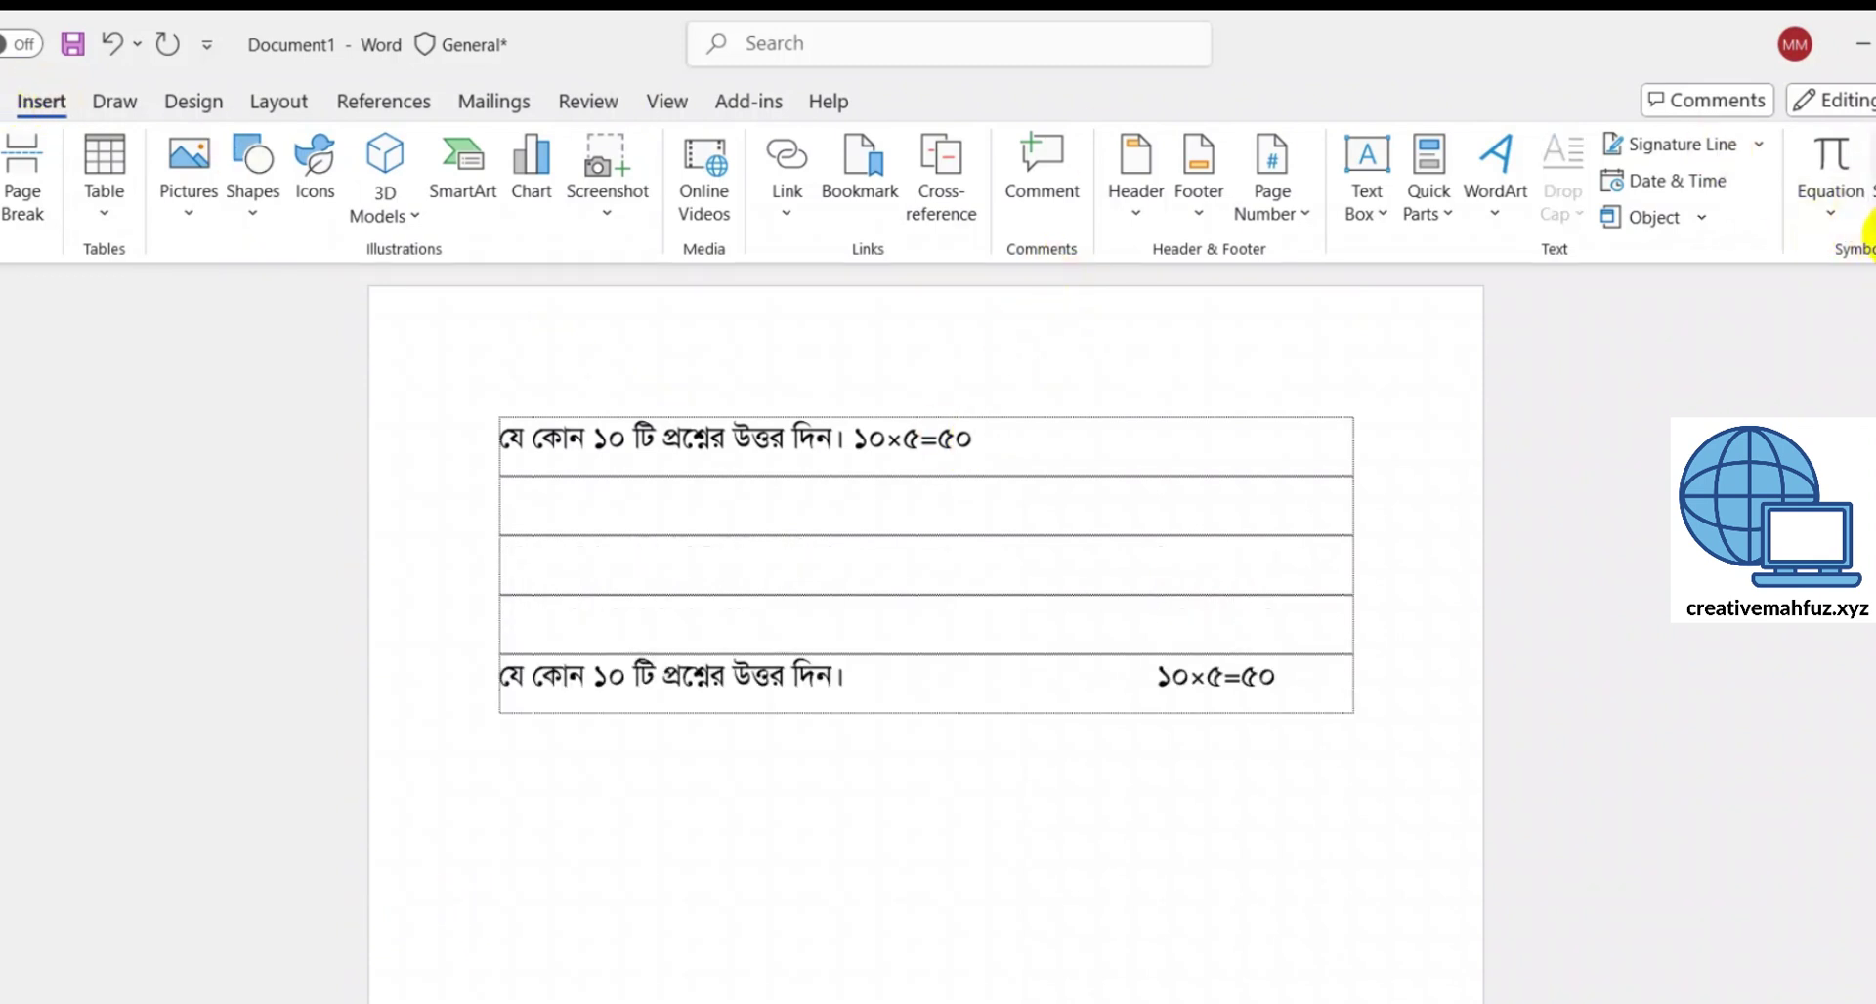
- Open the full Symbol dialog showing the Symbol font's characters
left_click(1872, 190)
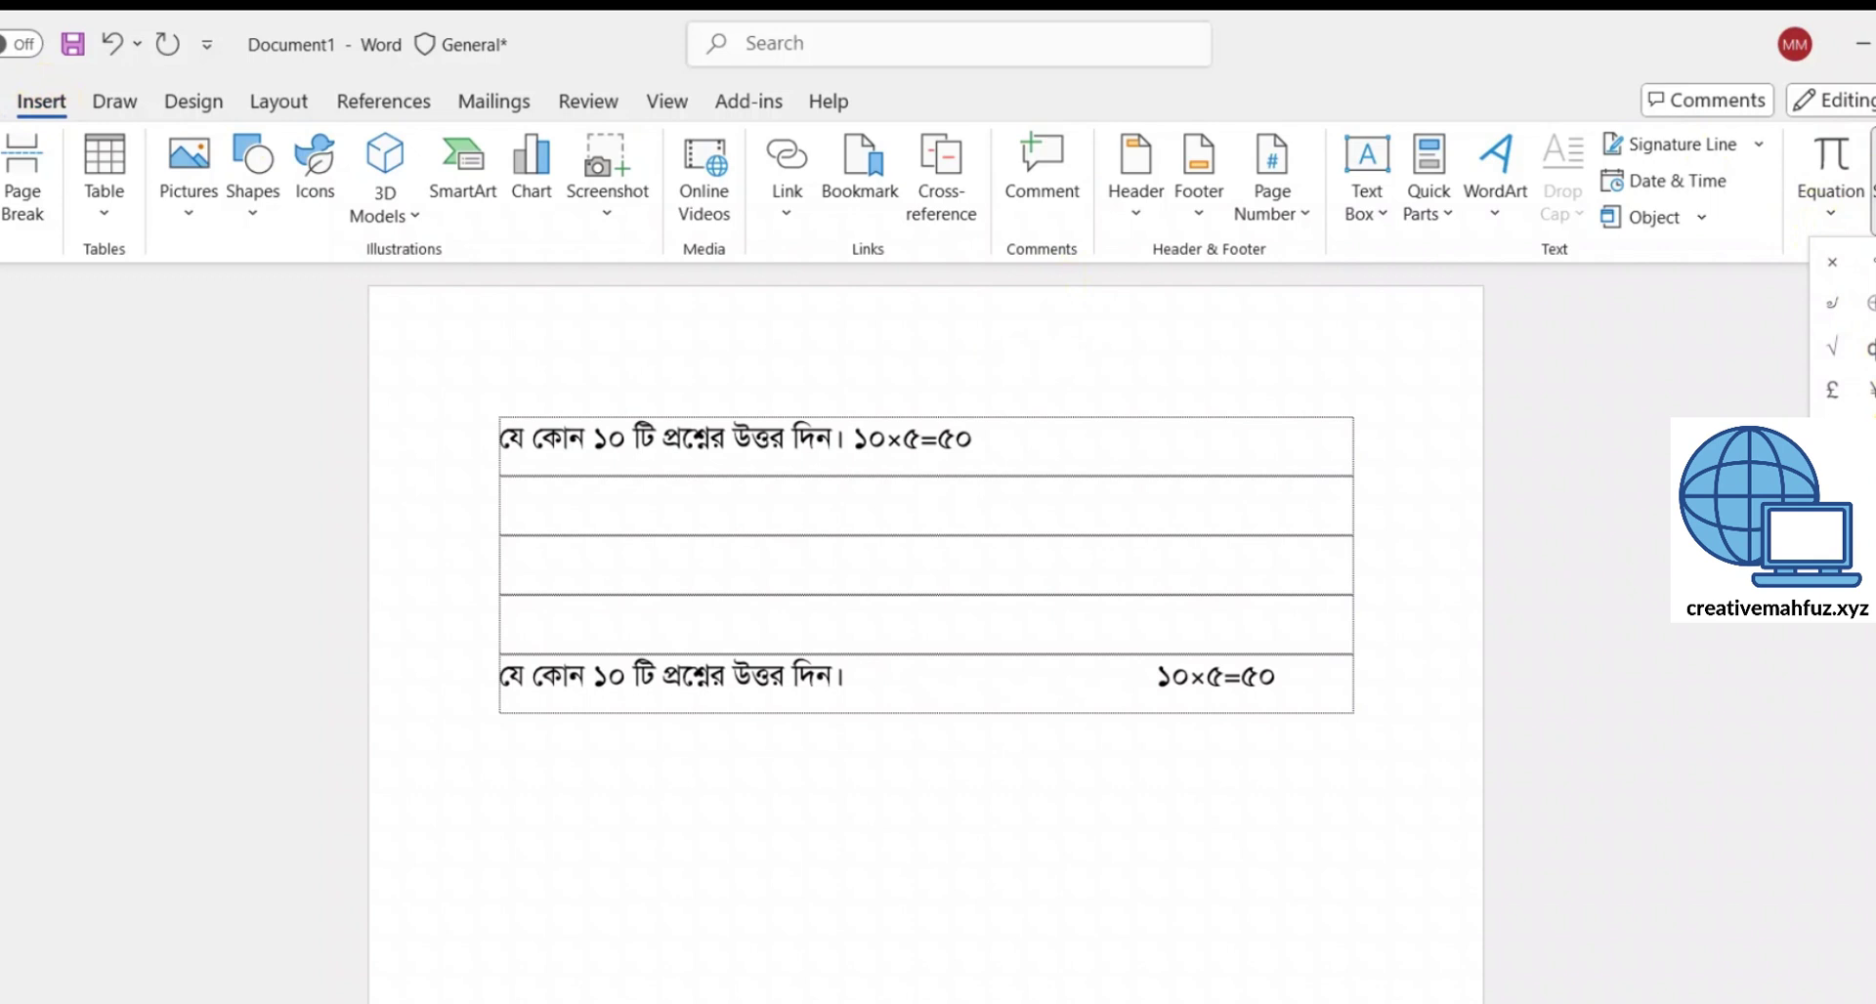
left_click(1852, 406)
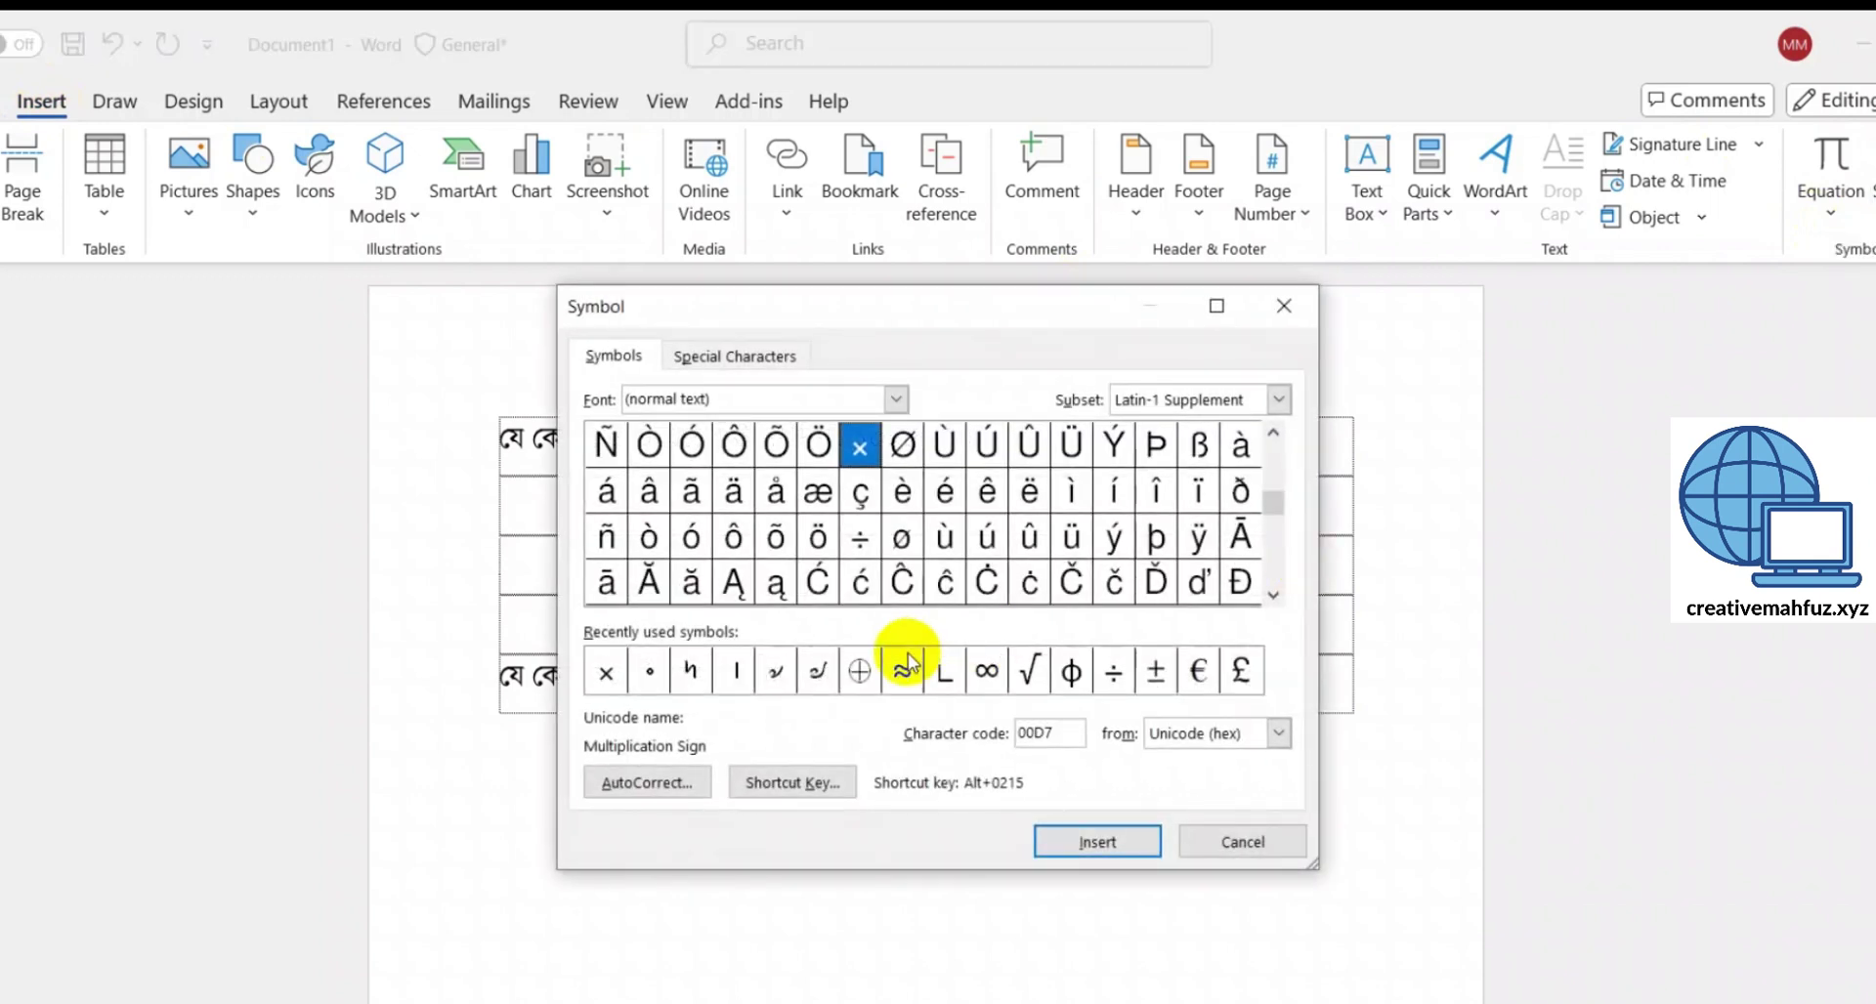
left_click(897, 400)
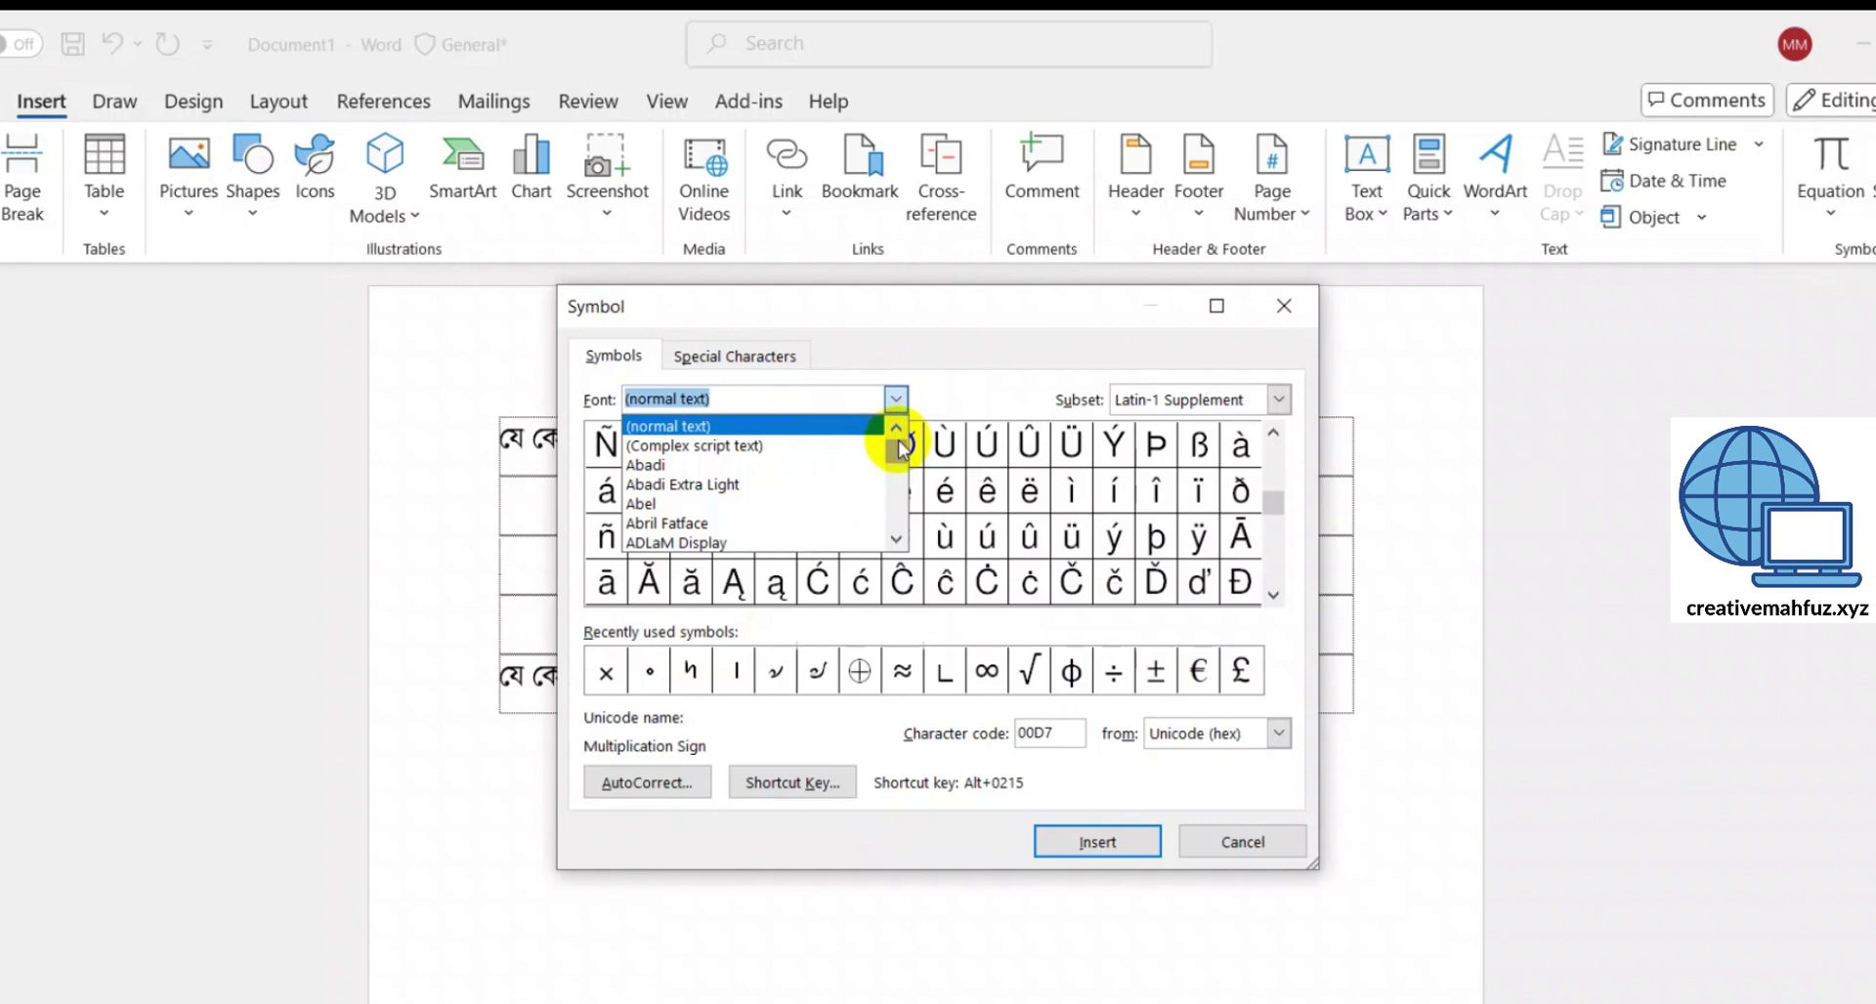
type("sym")
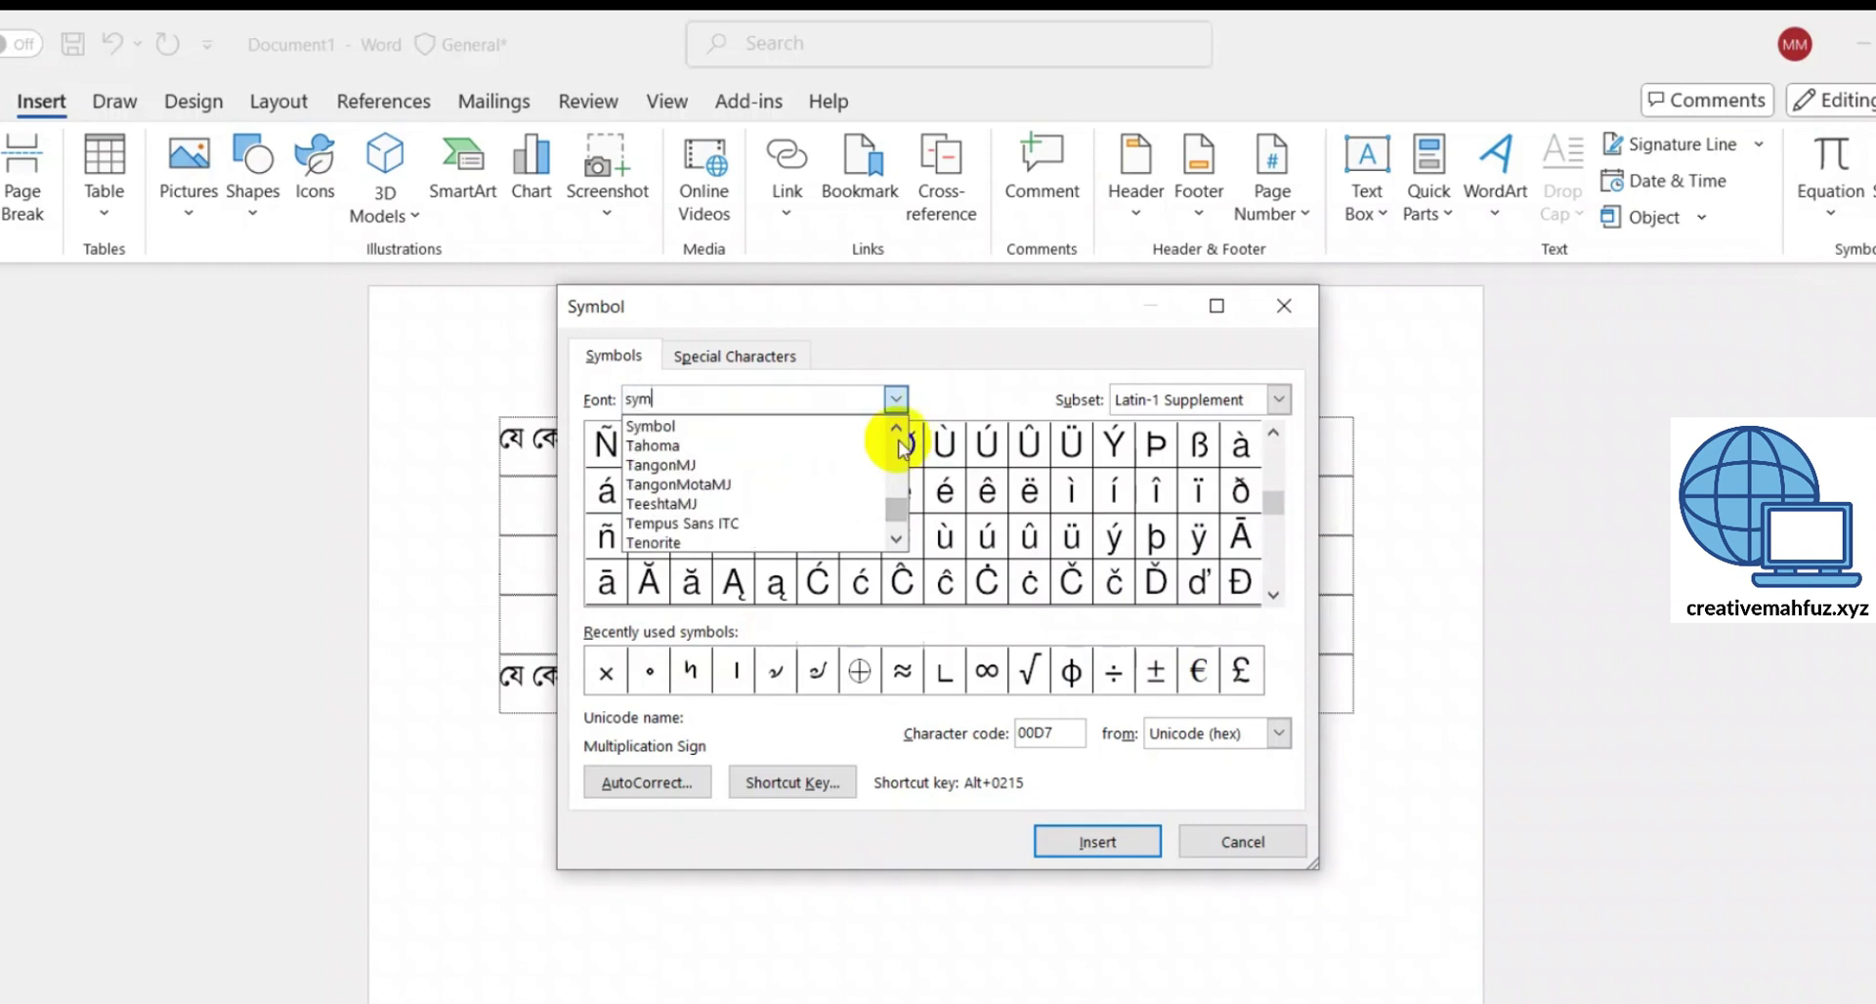
left_click(787, 428)
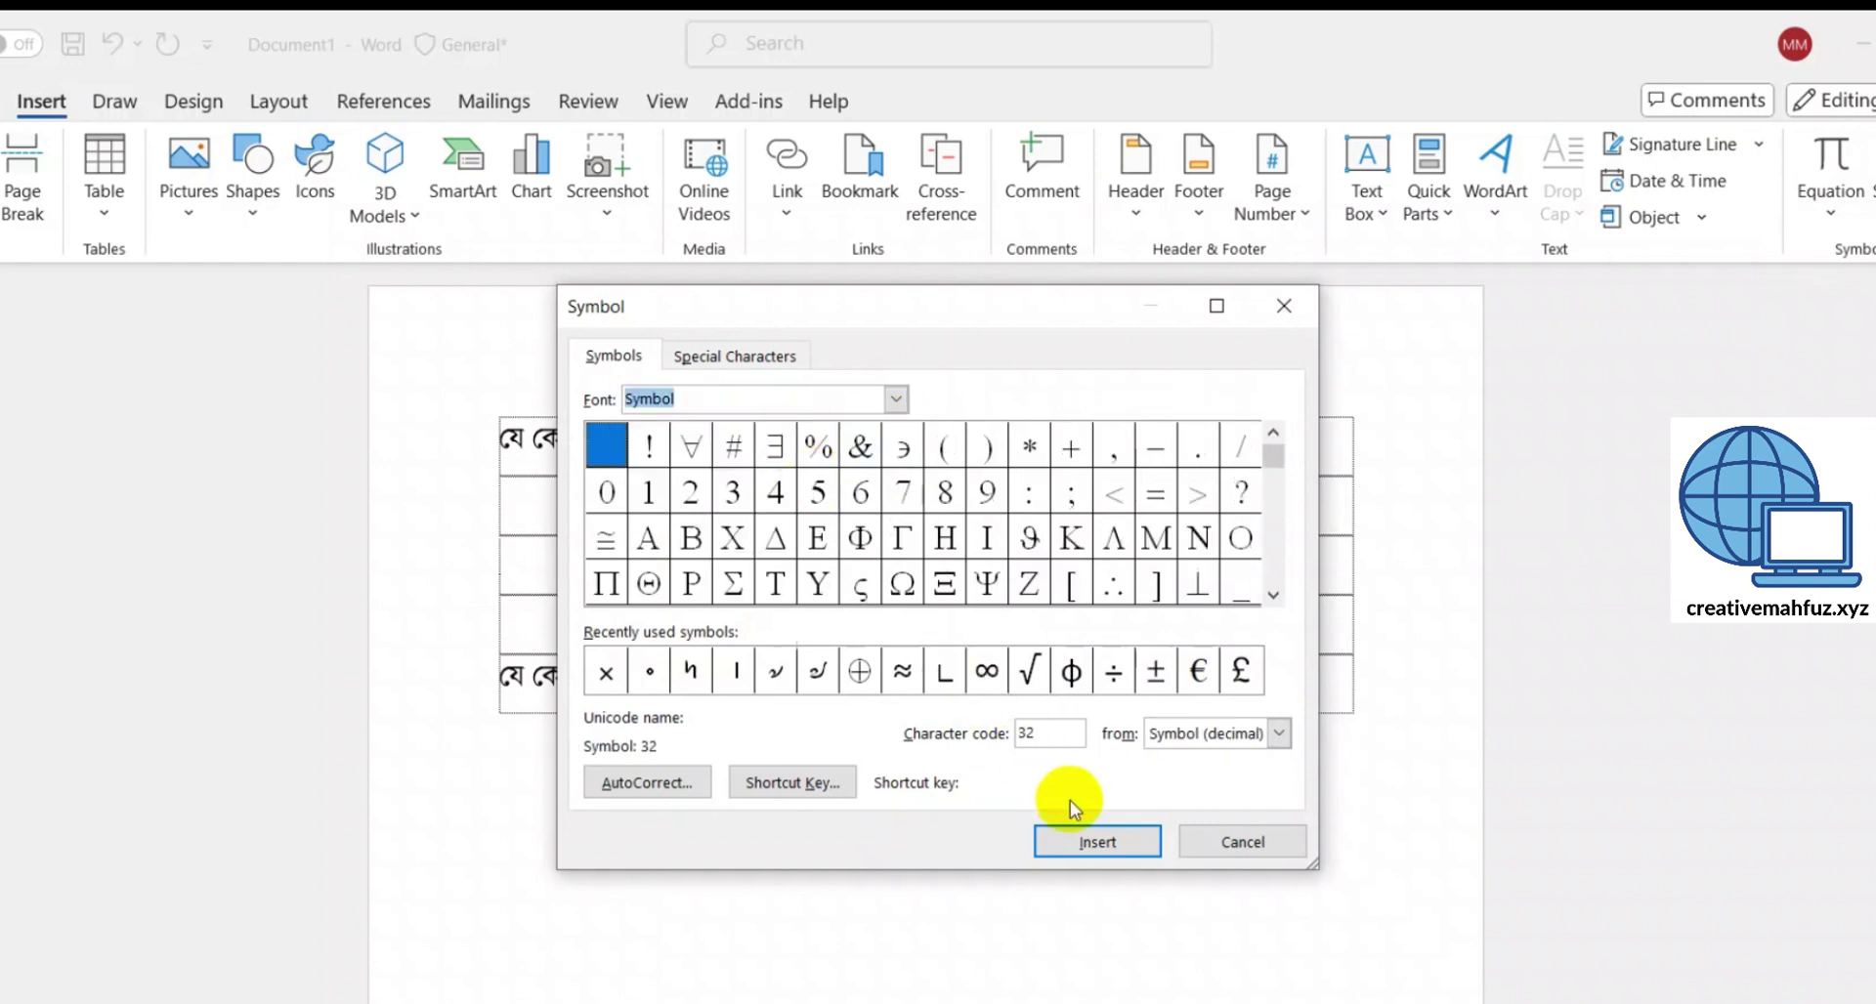
- Insert the double right arrow ⇒ into the third row and close the Symbol dialog
left_click(1272, 595)
left_click(1272, 596)
left_click(1272, 595)
left_click(1273, 595)
left_click(1273, 595)
left_click(1272, 595)
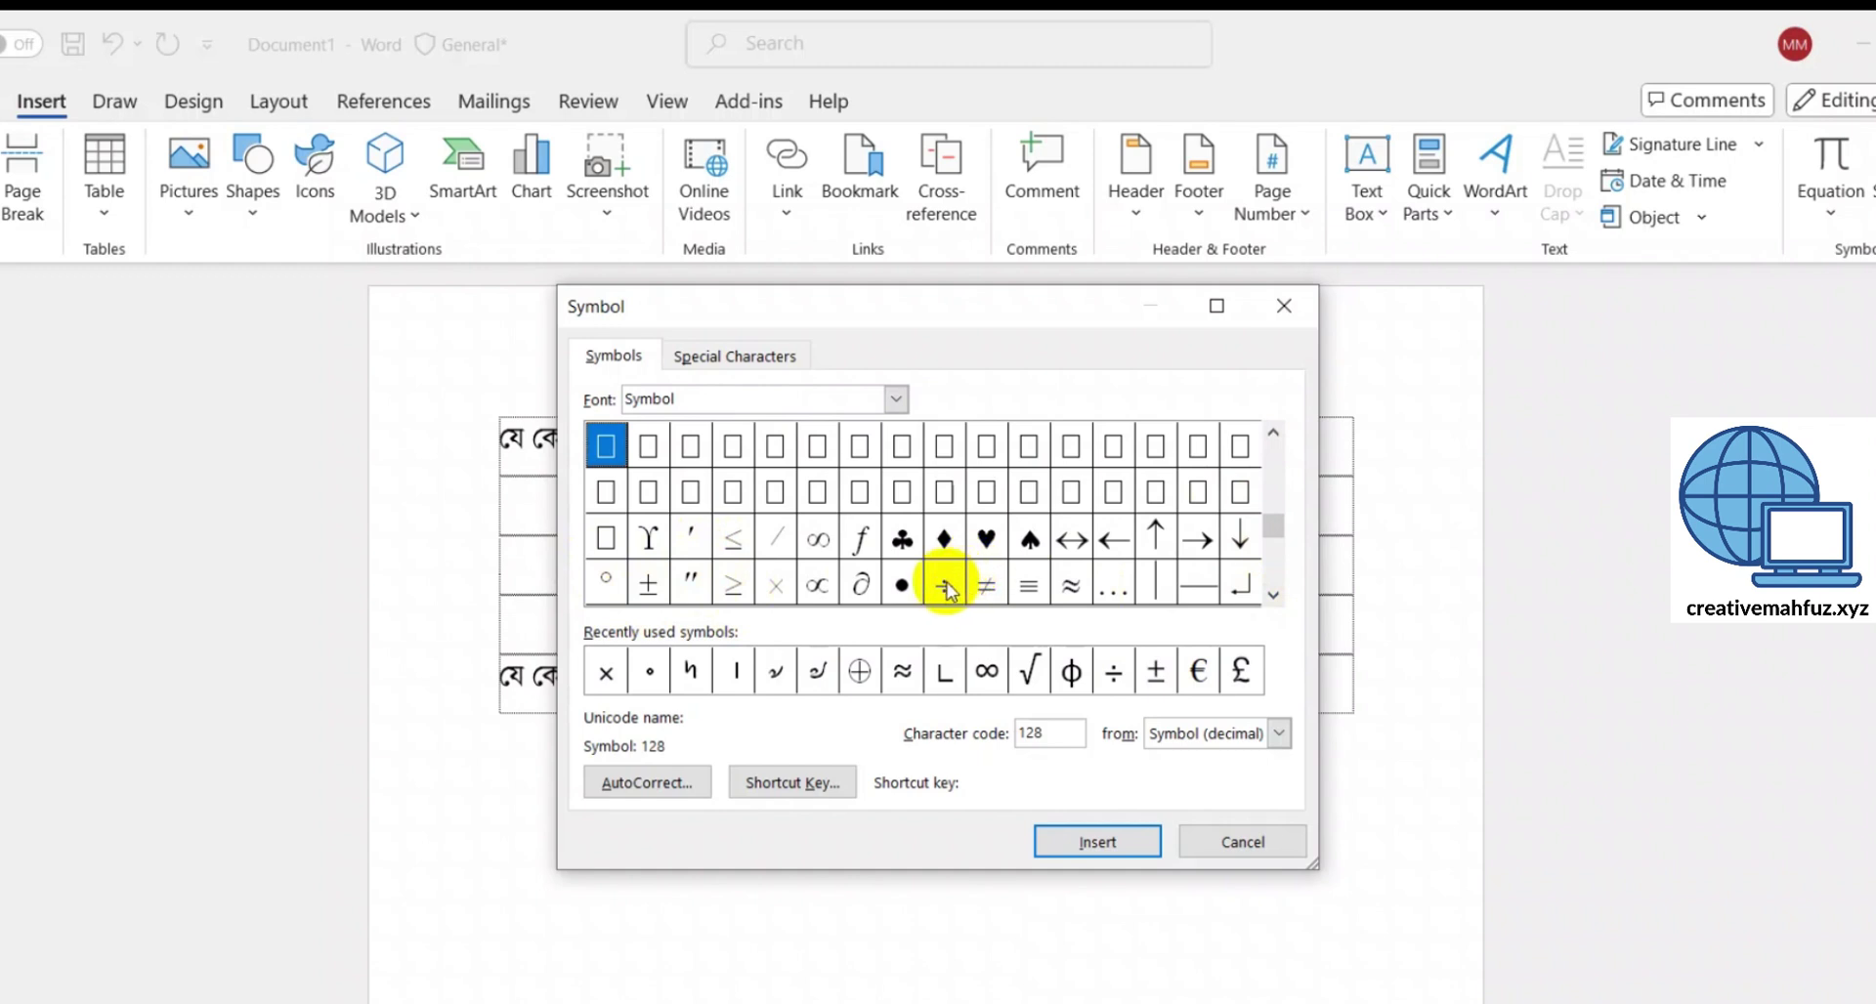
left_click(1273, 595)
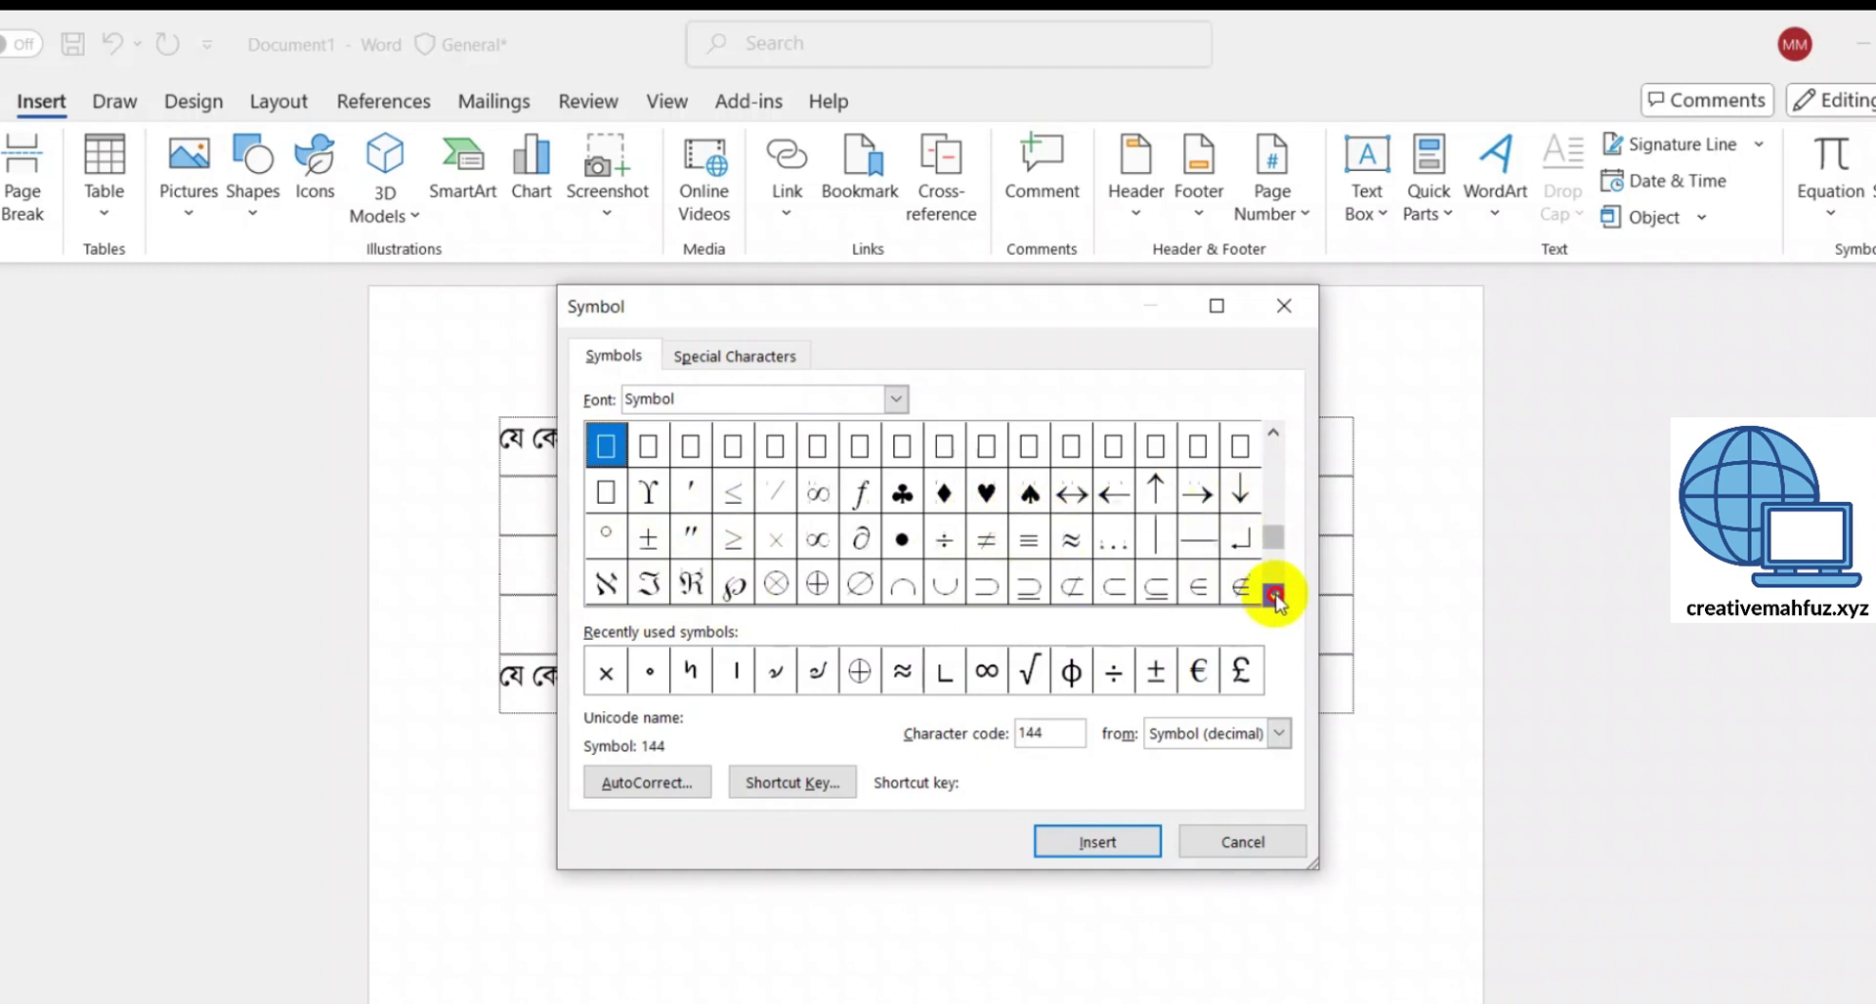
left_click(1274, 595)
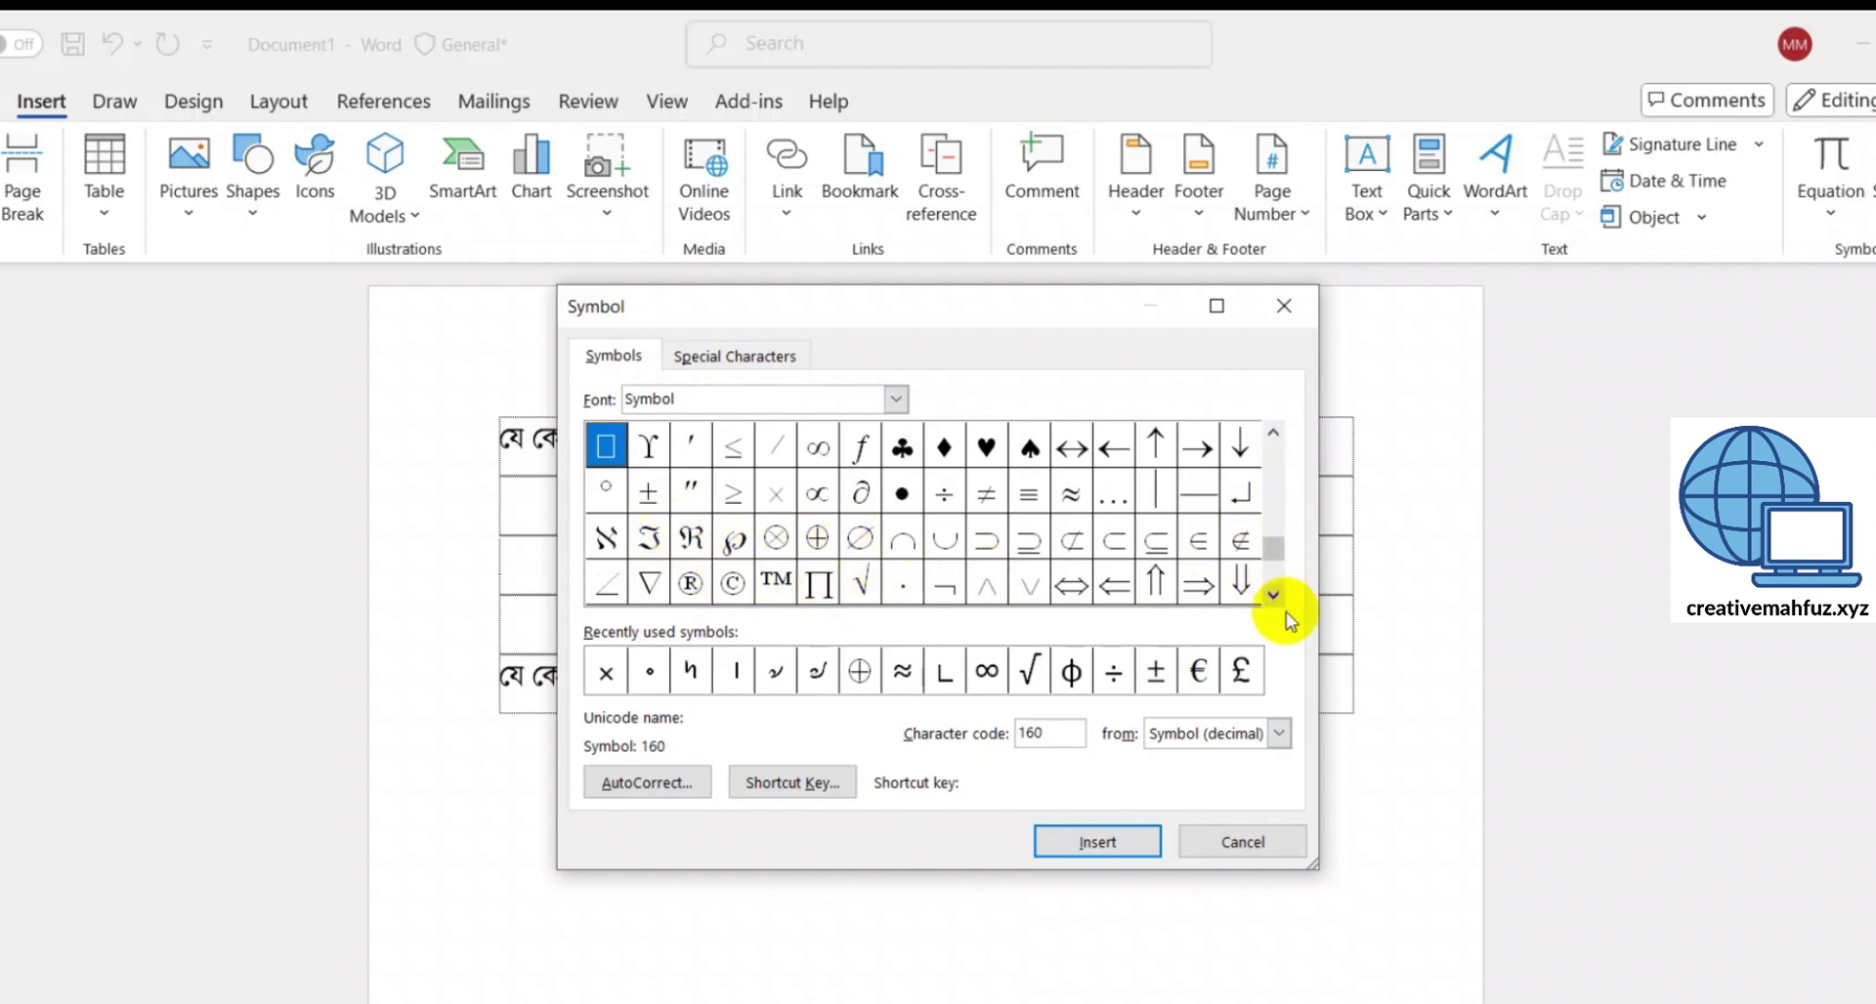
left_click(1198, 586)
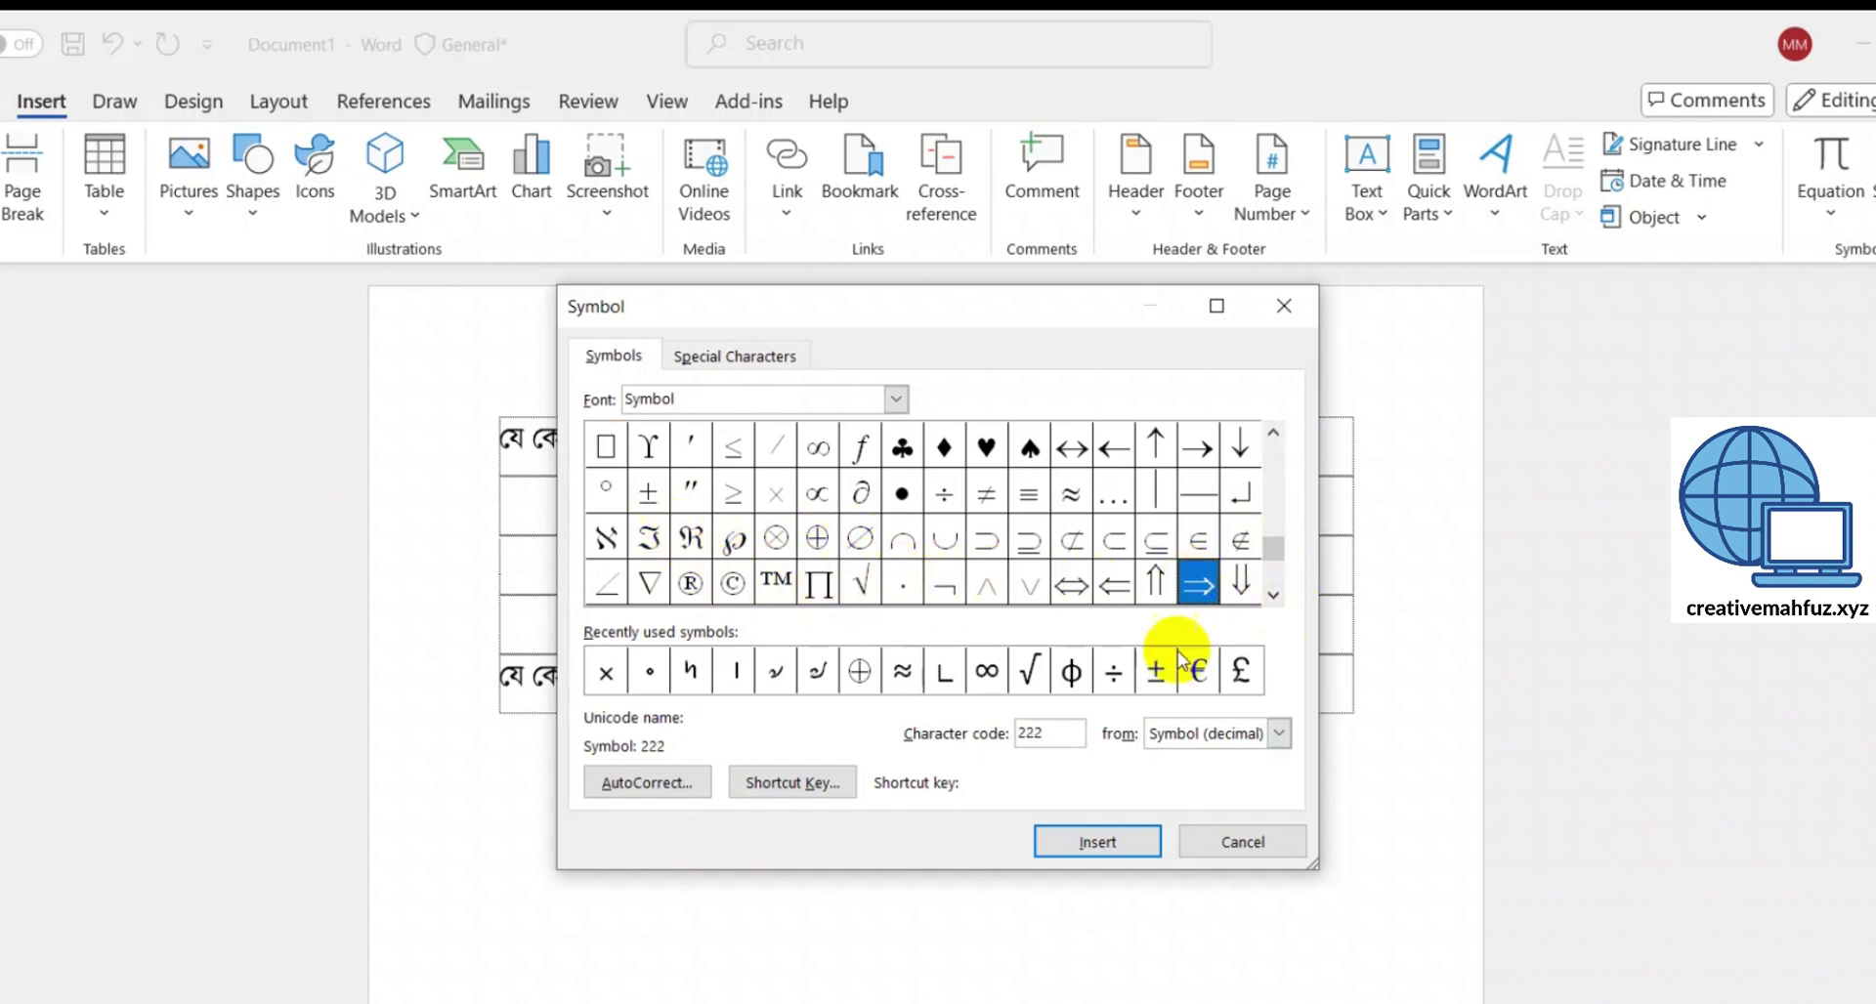
left_click(1097, 842)
left_click(1270, 843)
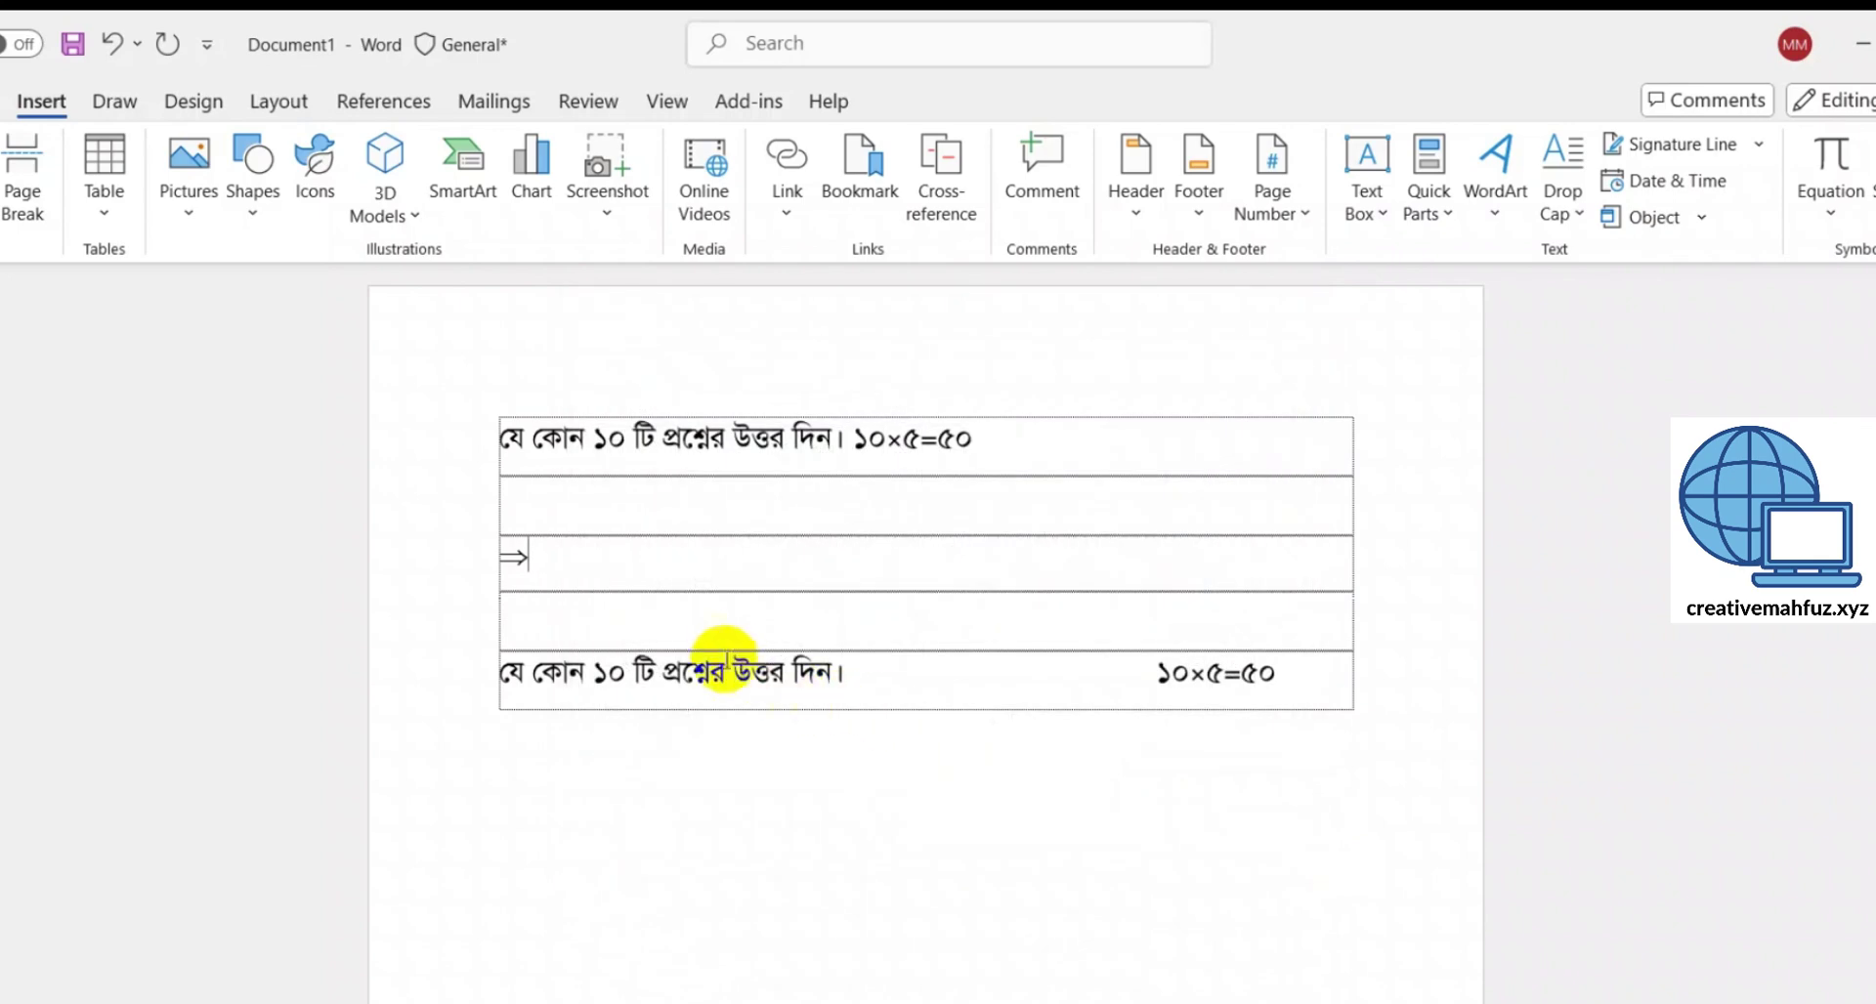
- Add another row above the last row and open the Symbol dialog with the SutonnyMJ font
left_click(724, 650)
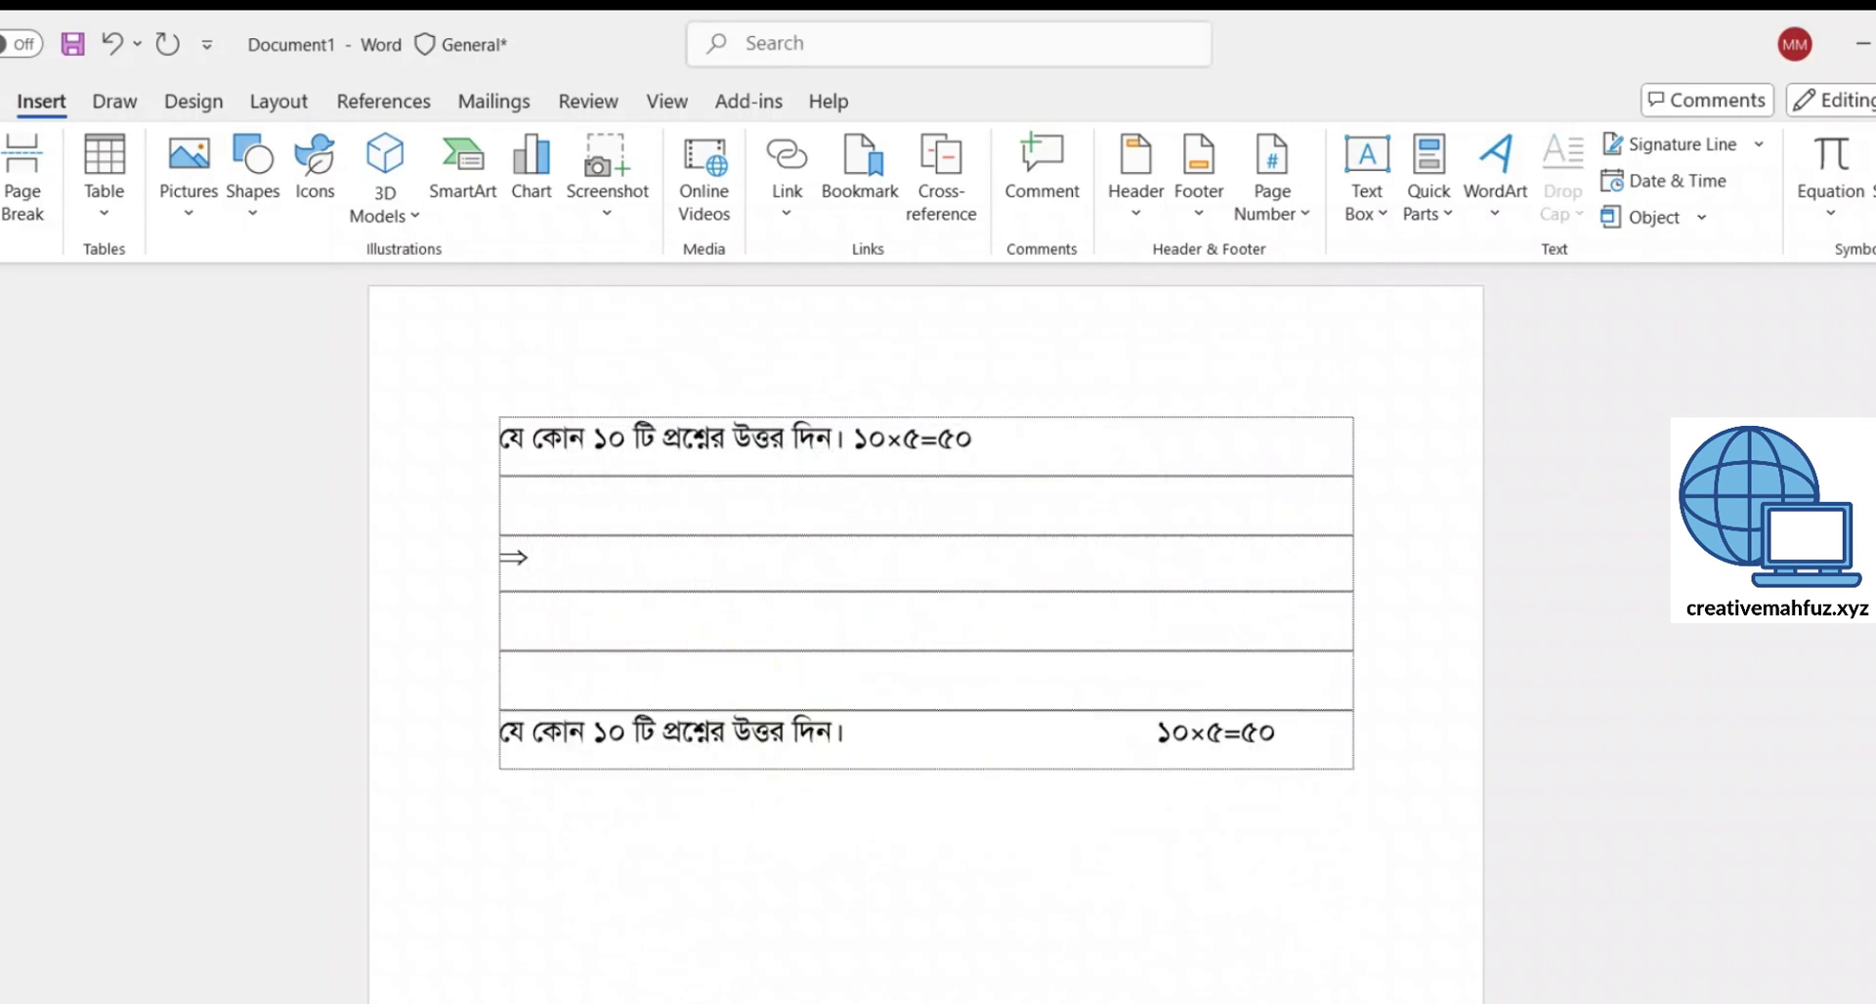
left_click(1866, 215)
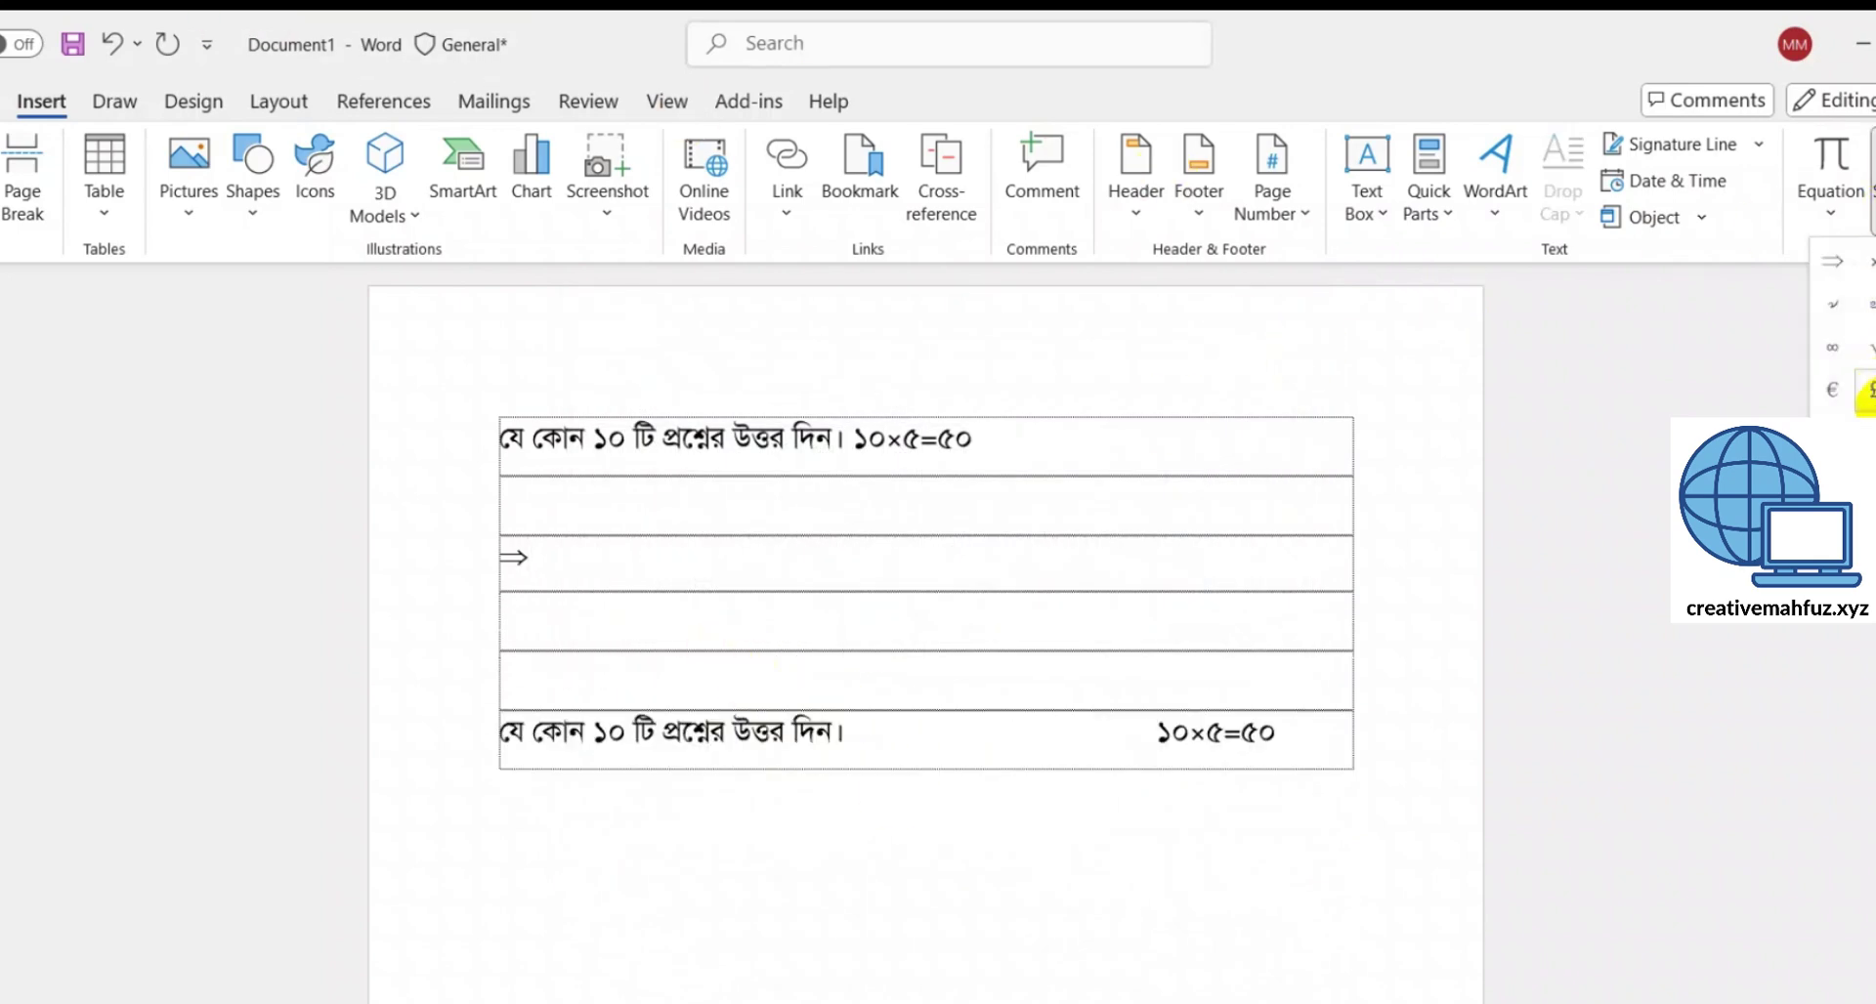
left_click(1861, 396)
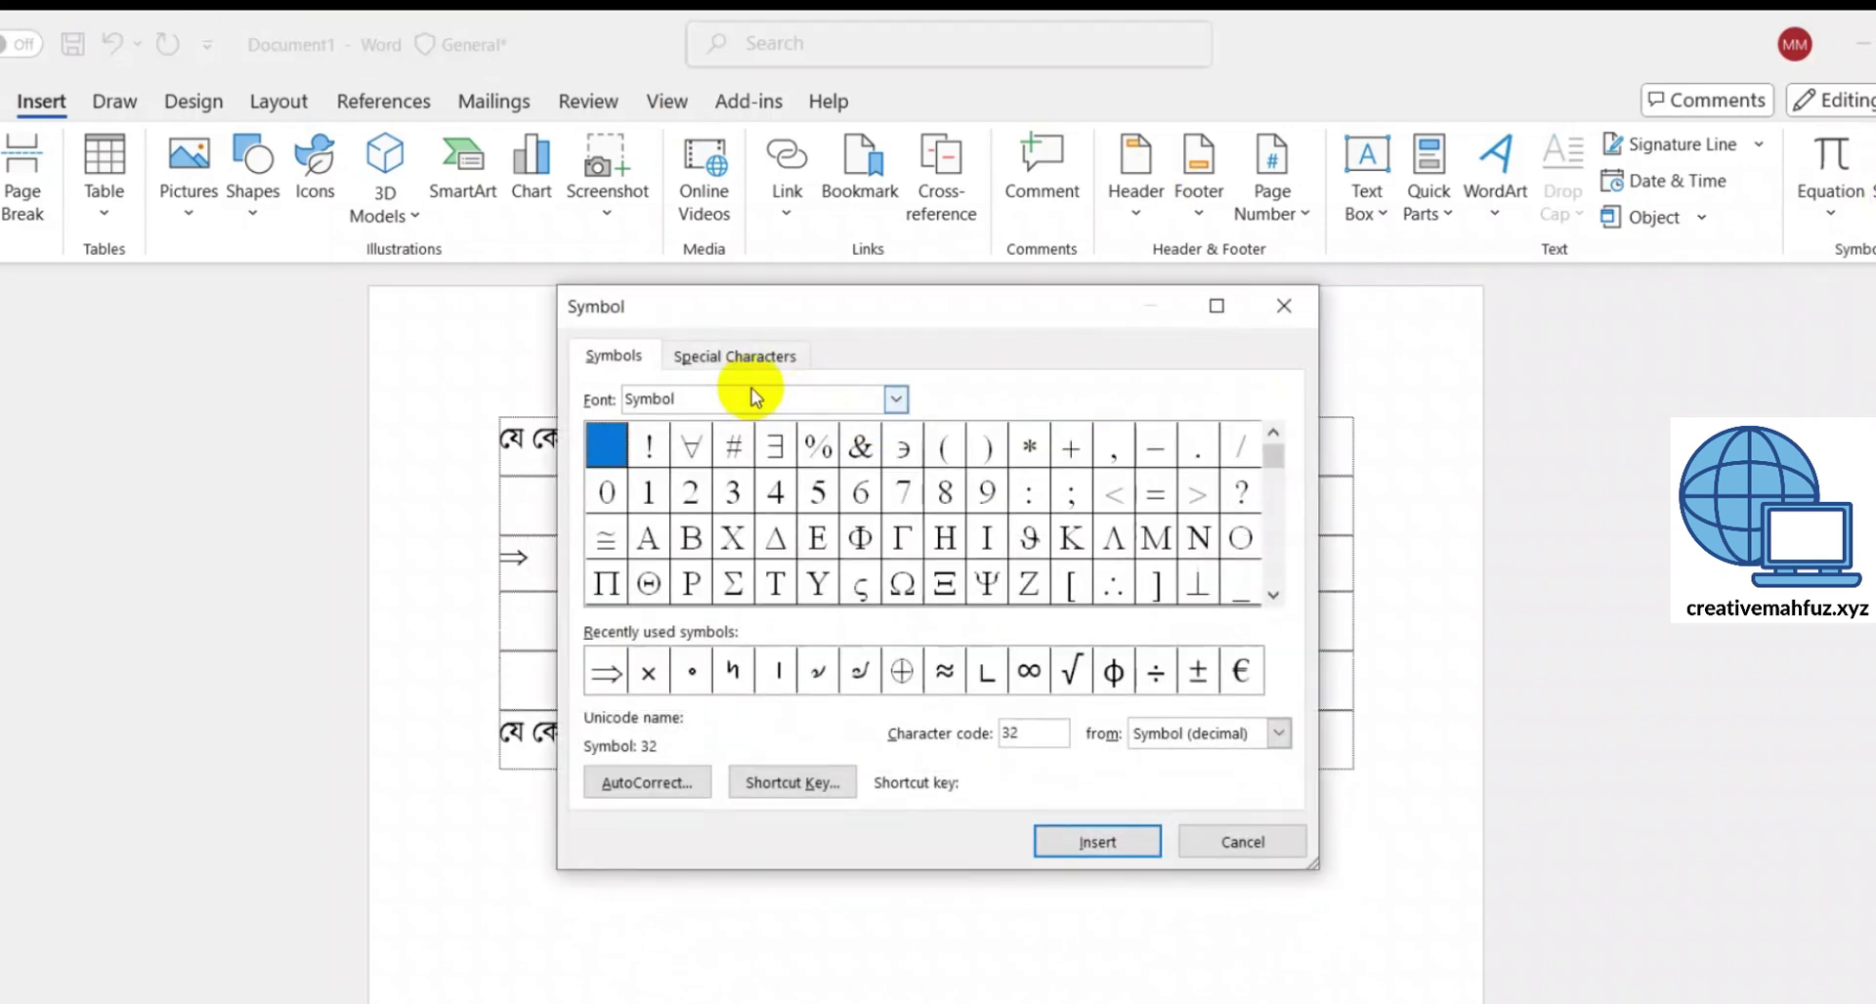
left_click(1273, 508)
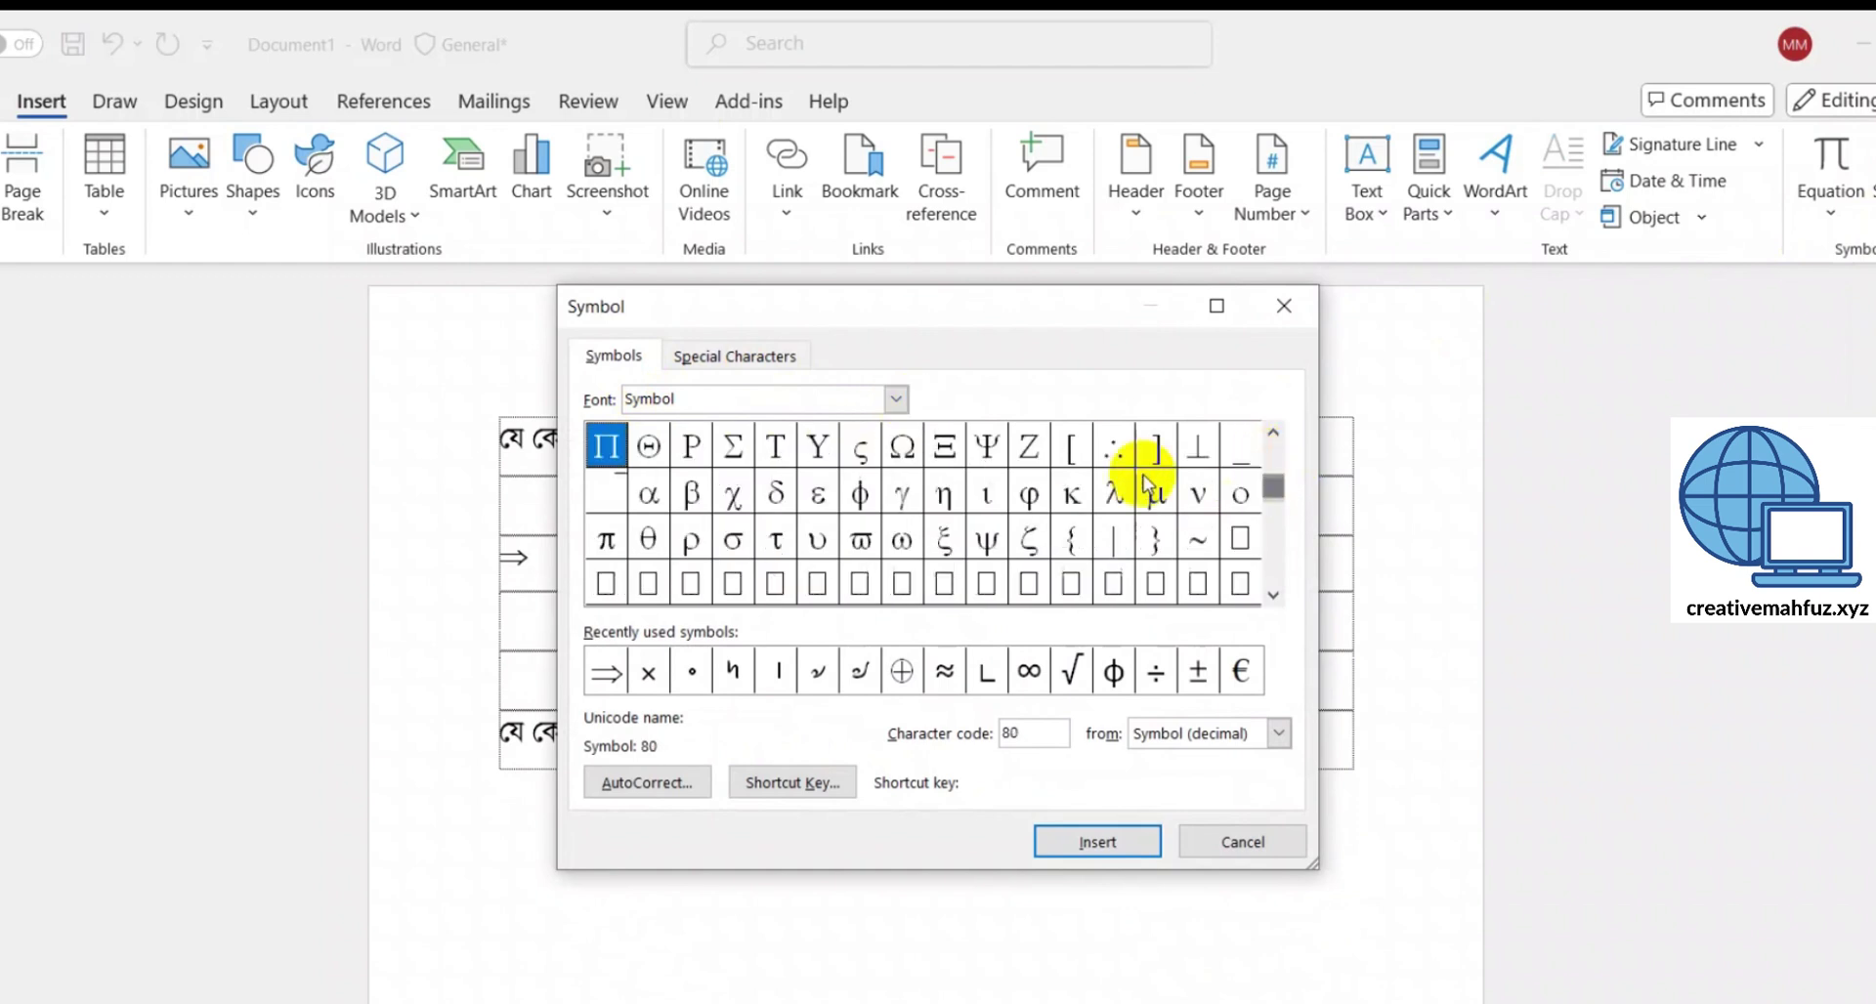
left_click(896, 398)
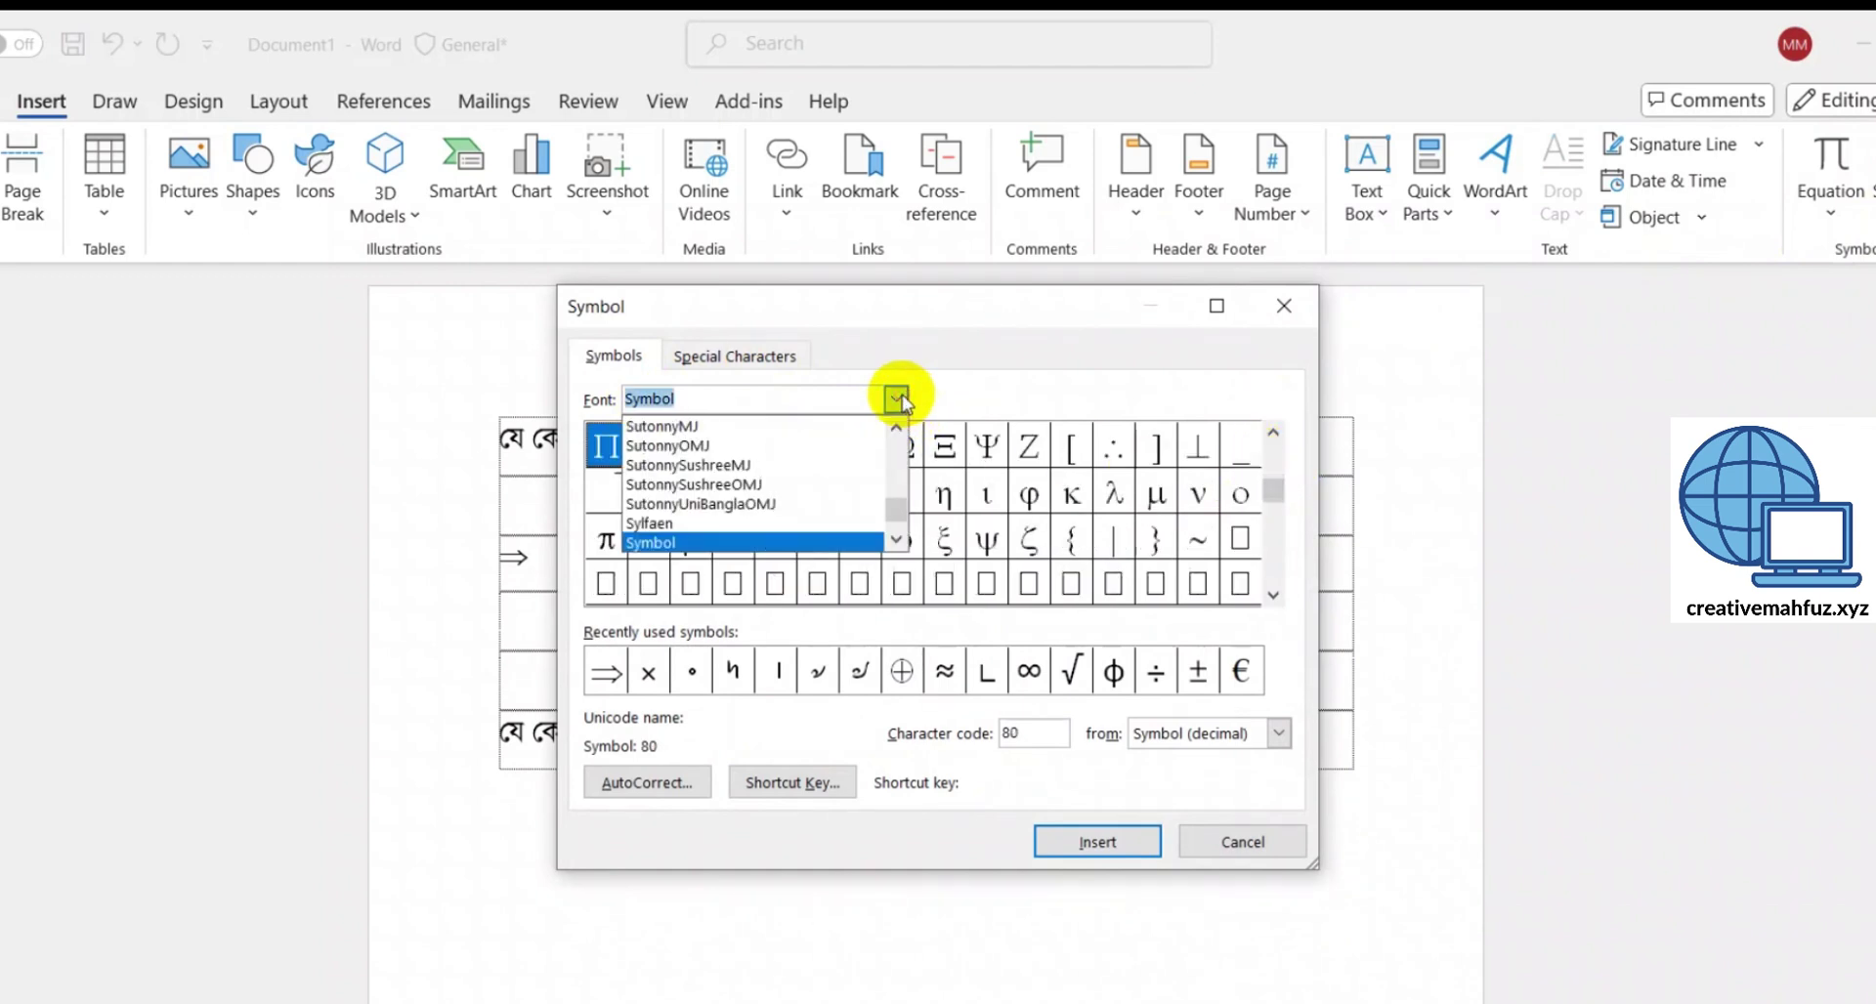
left_click(728, 428)
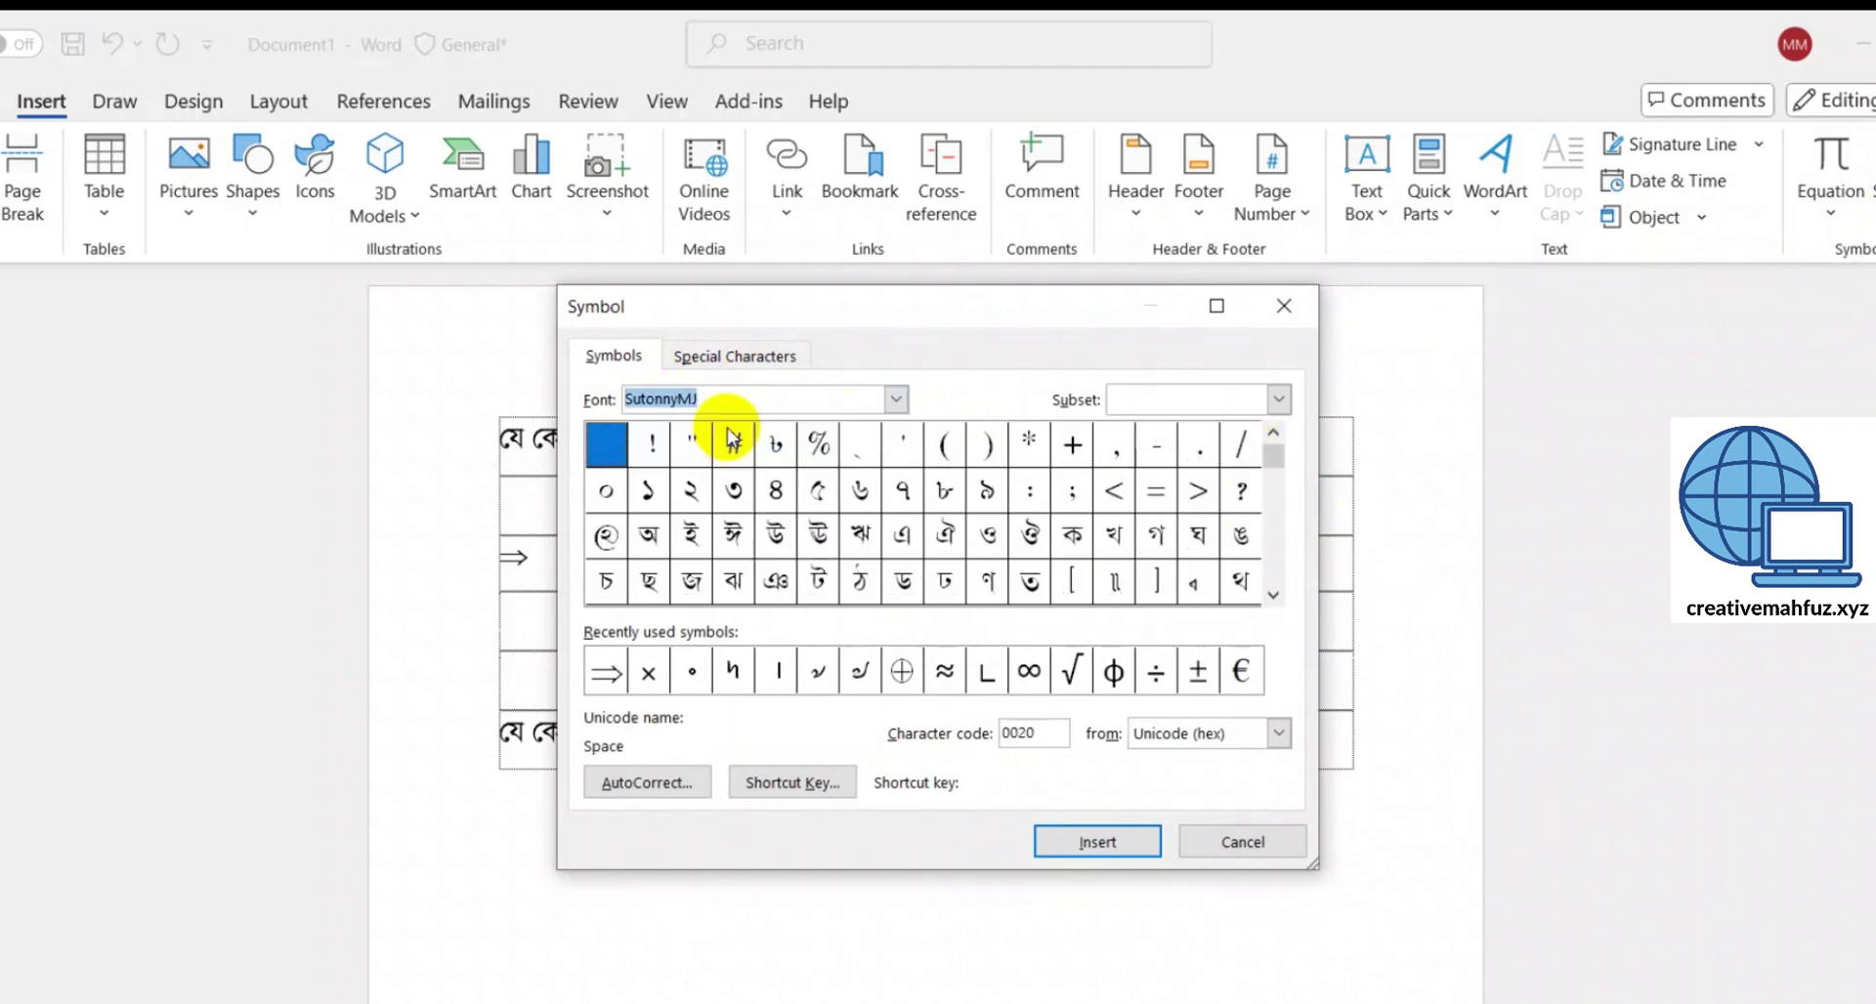
- Insert the SutonnyMJ character with code 2019 (Bengali ২) into the fourth row
left_click(1274, 598)
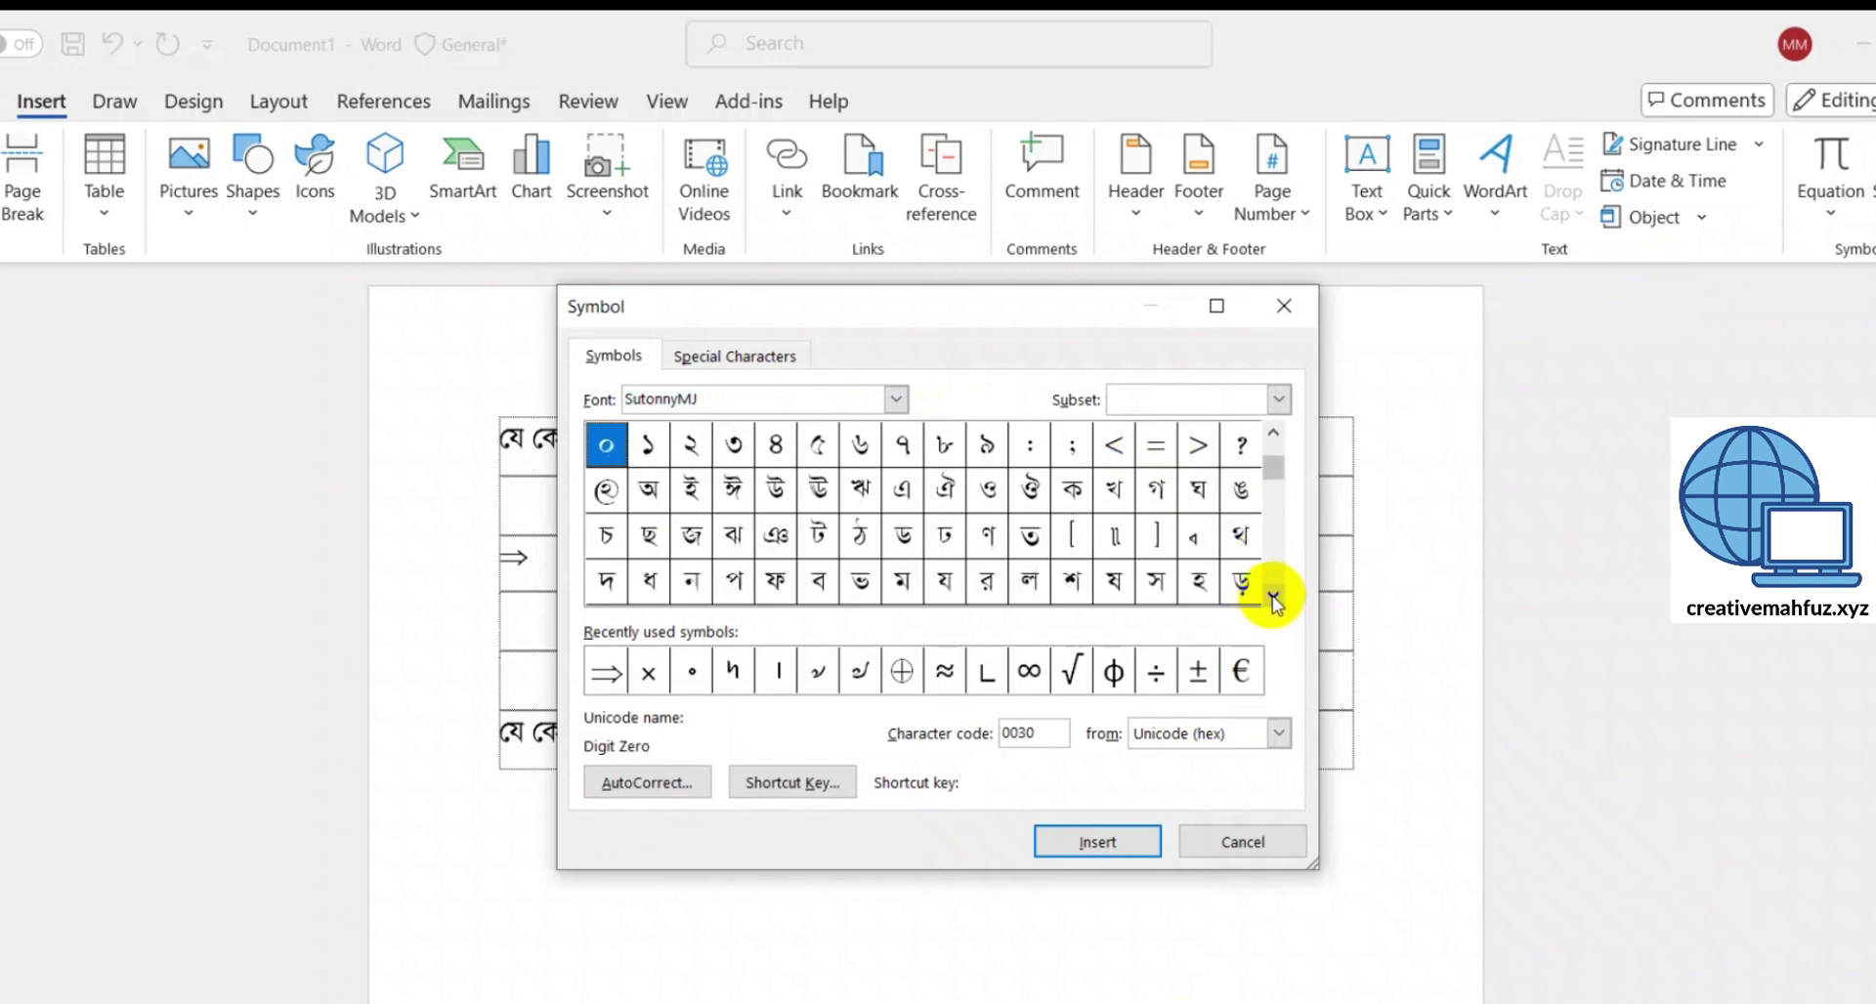
left_click(1273, 598)
left_click(1273, 598)
left_click(1274, 598)
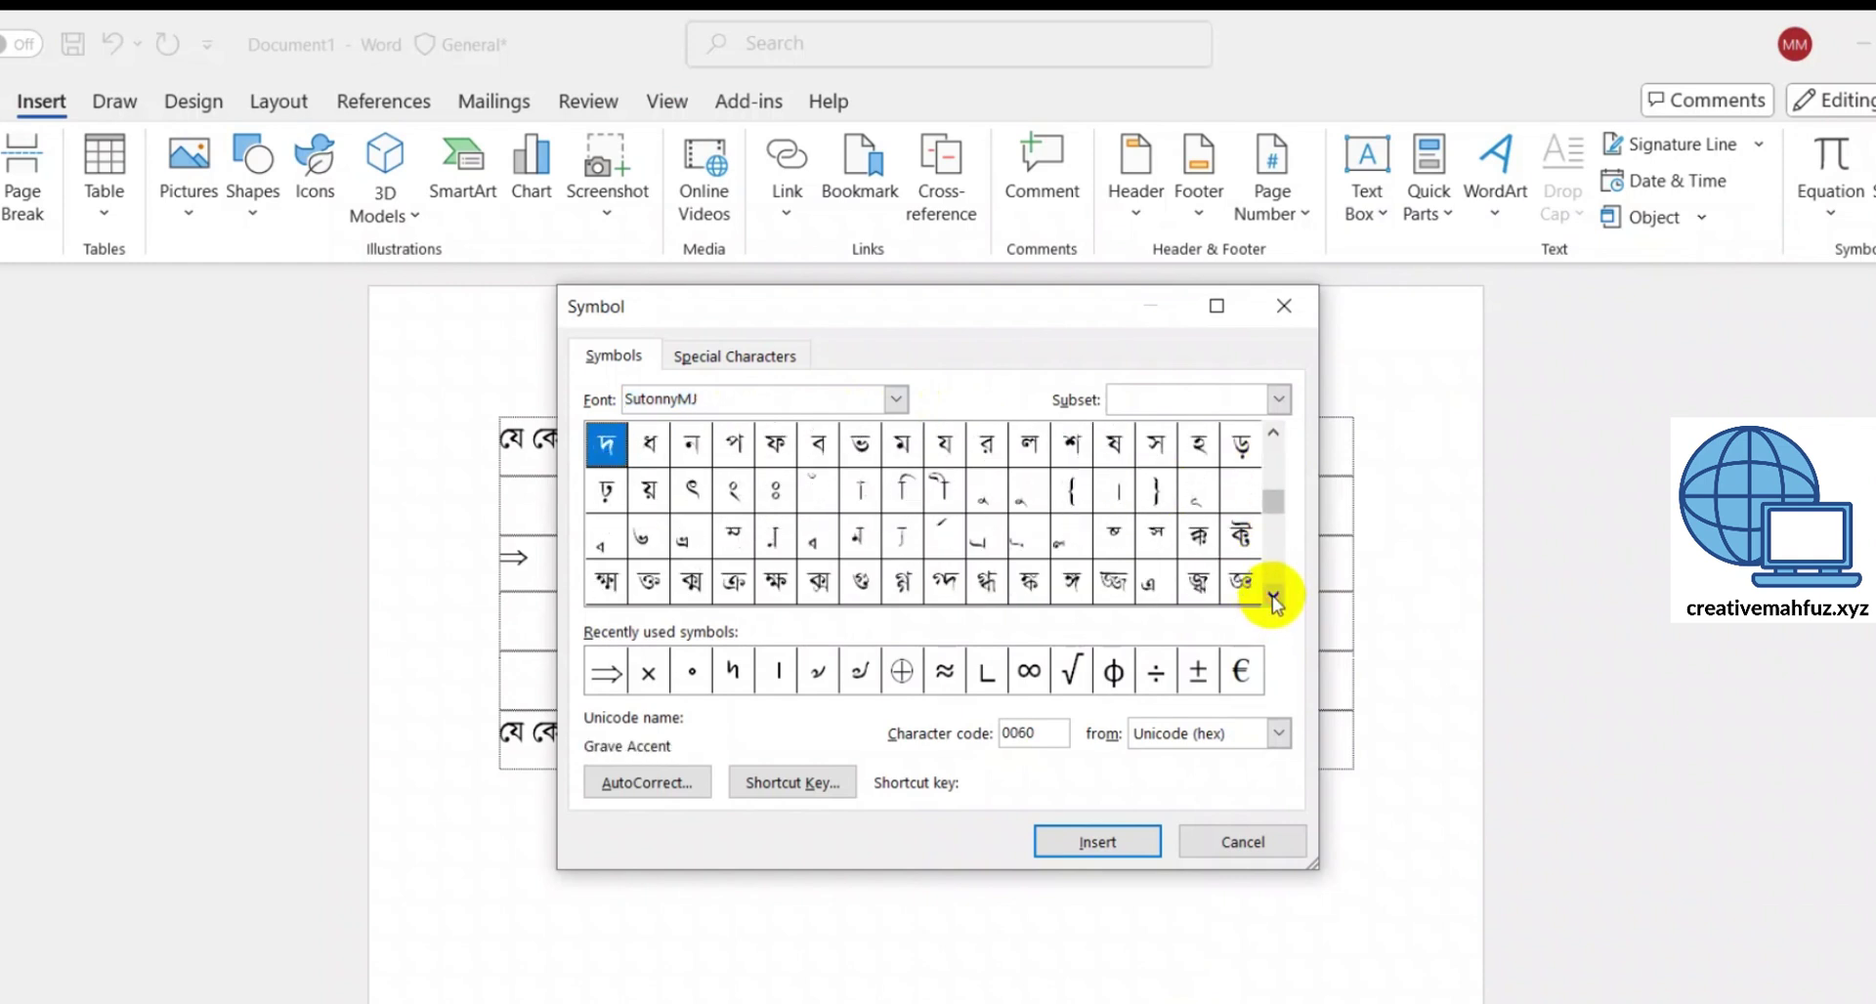
left_click(1273, 598)
left_click(1273, 598)
left_click(1273, 598)
left_click(1274, 598)
left_click(1274, 598)
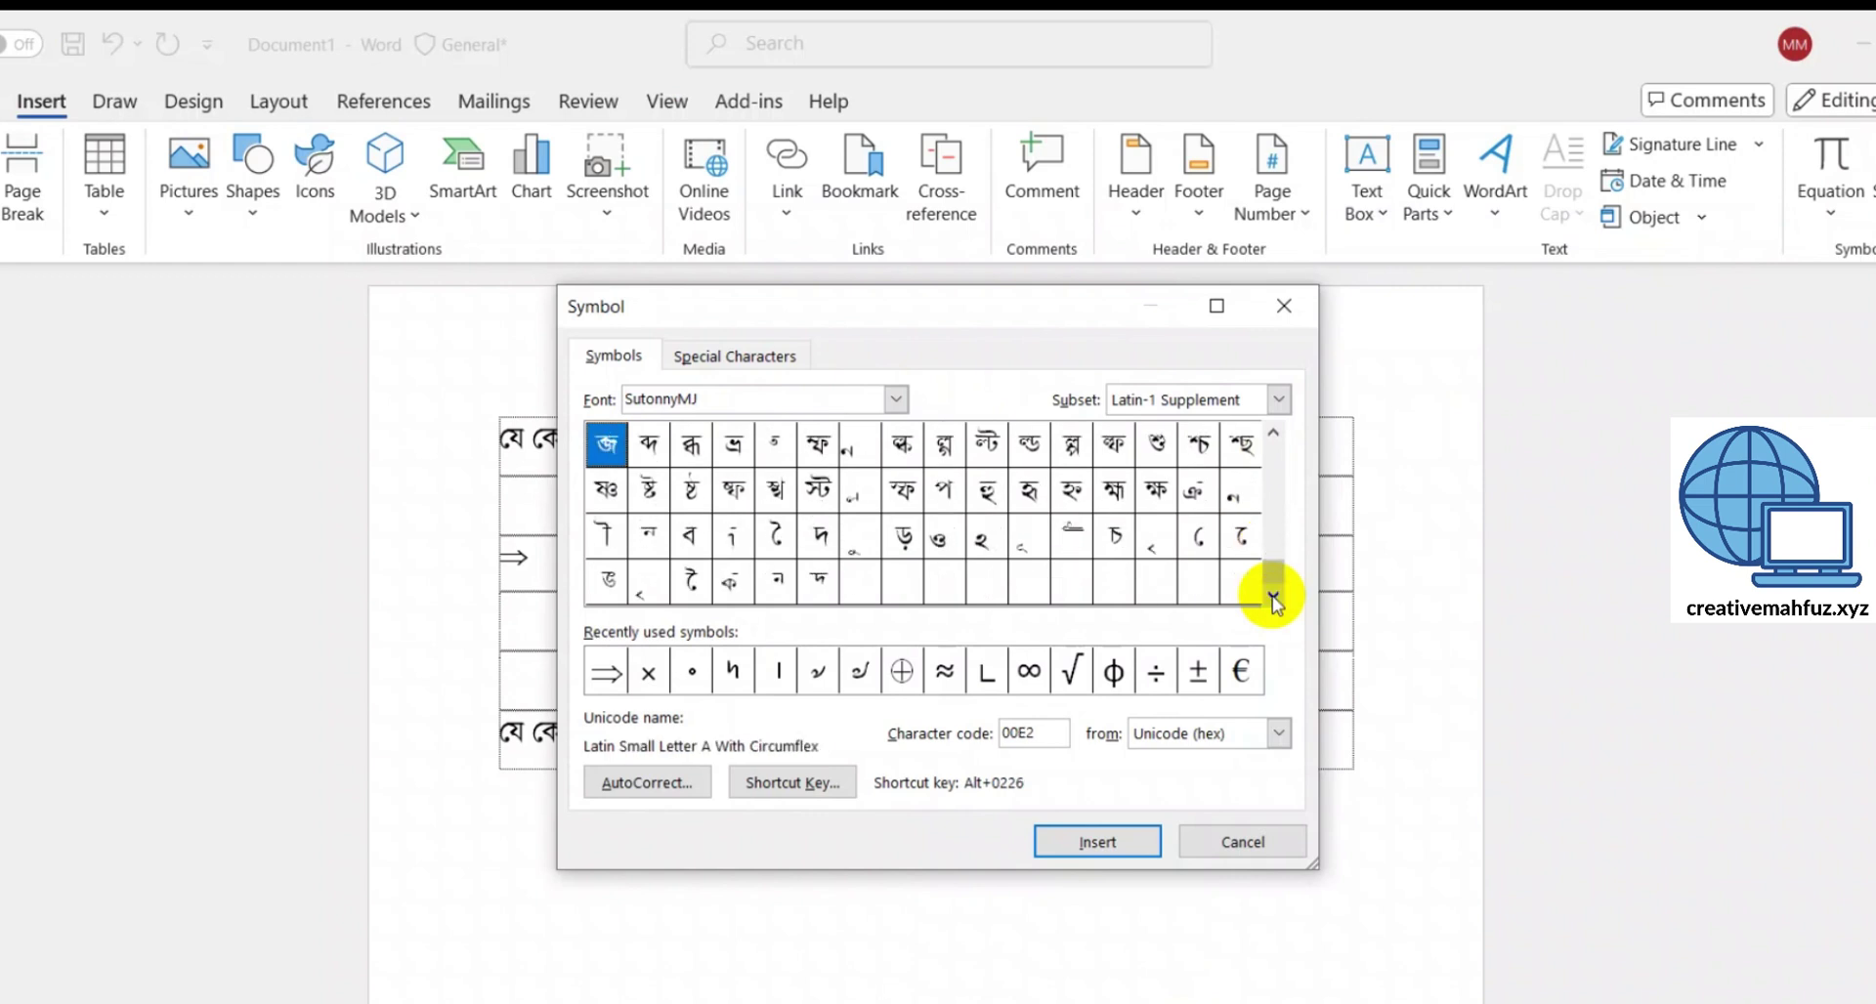
left_click(982, 546)
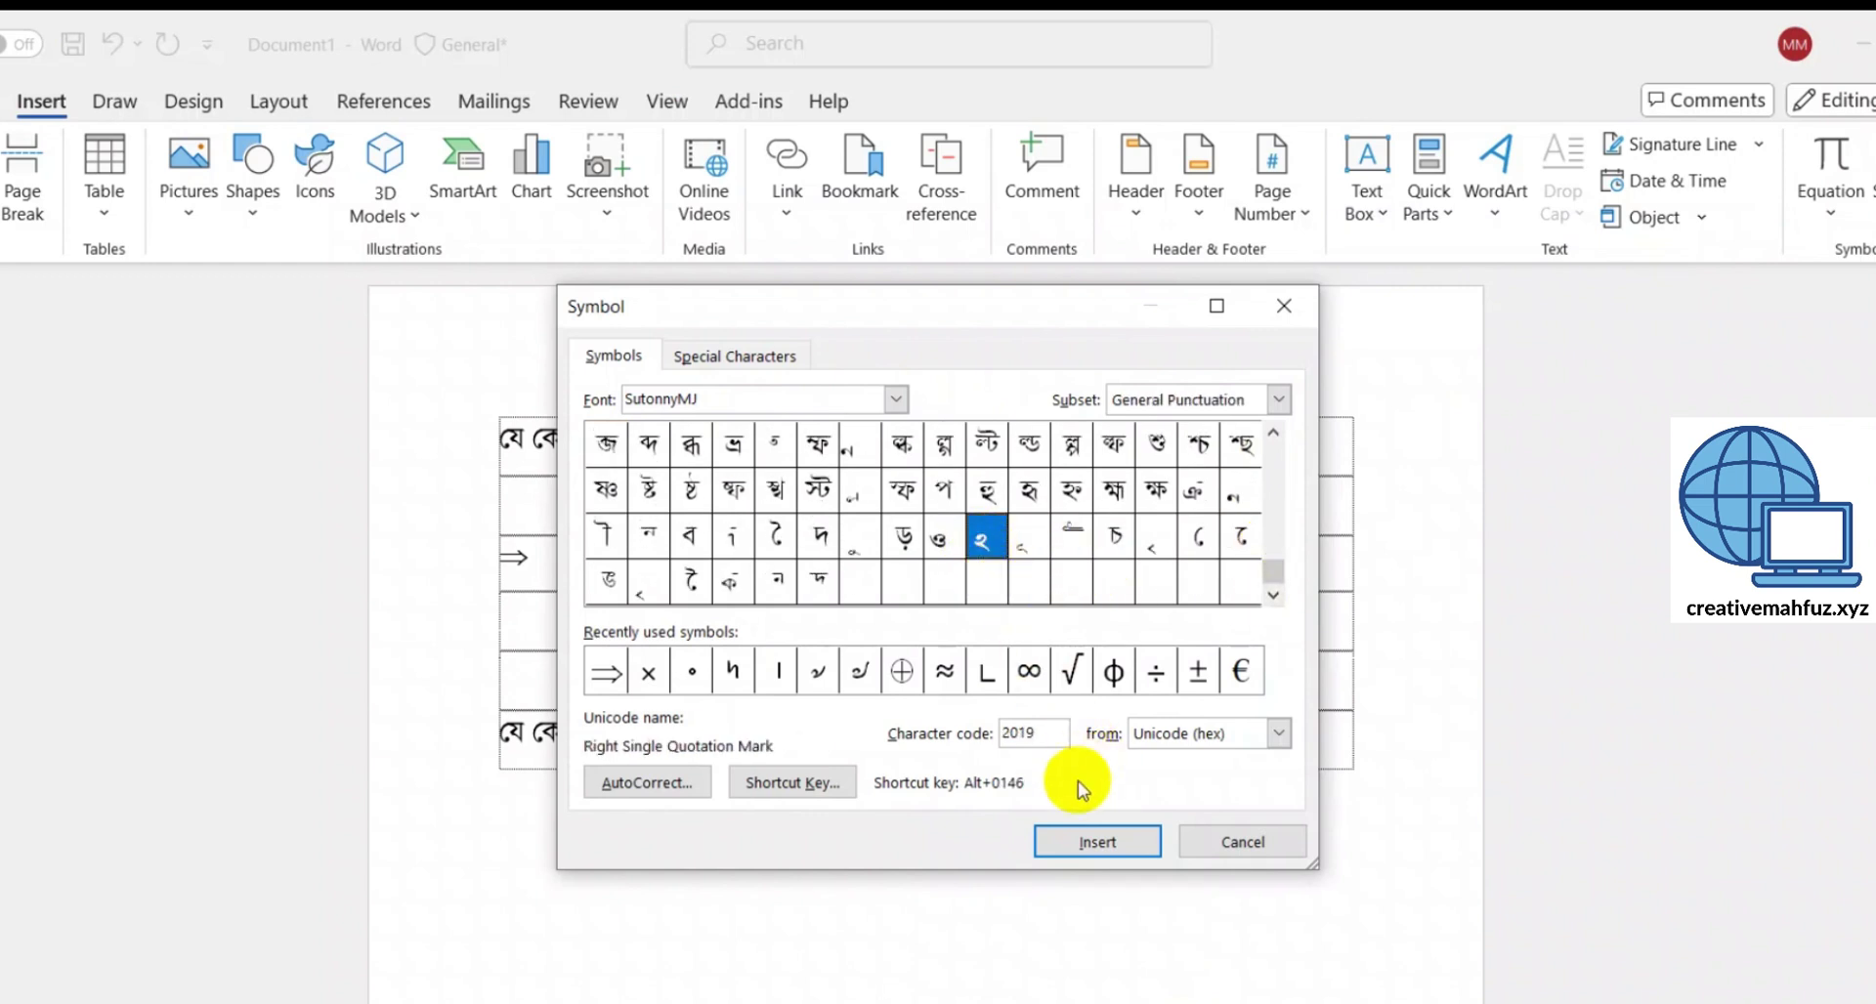
left_click(1077, 841)
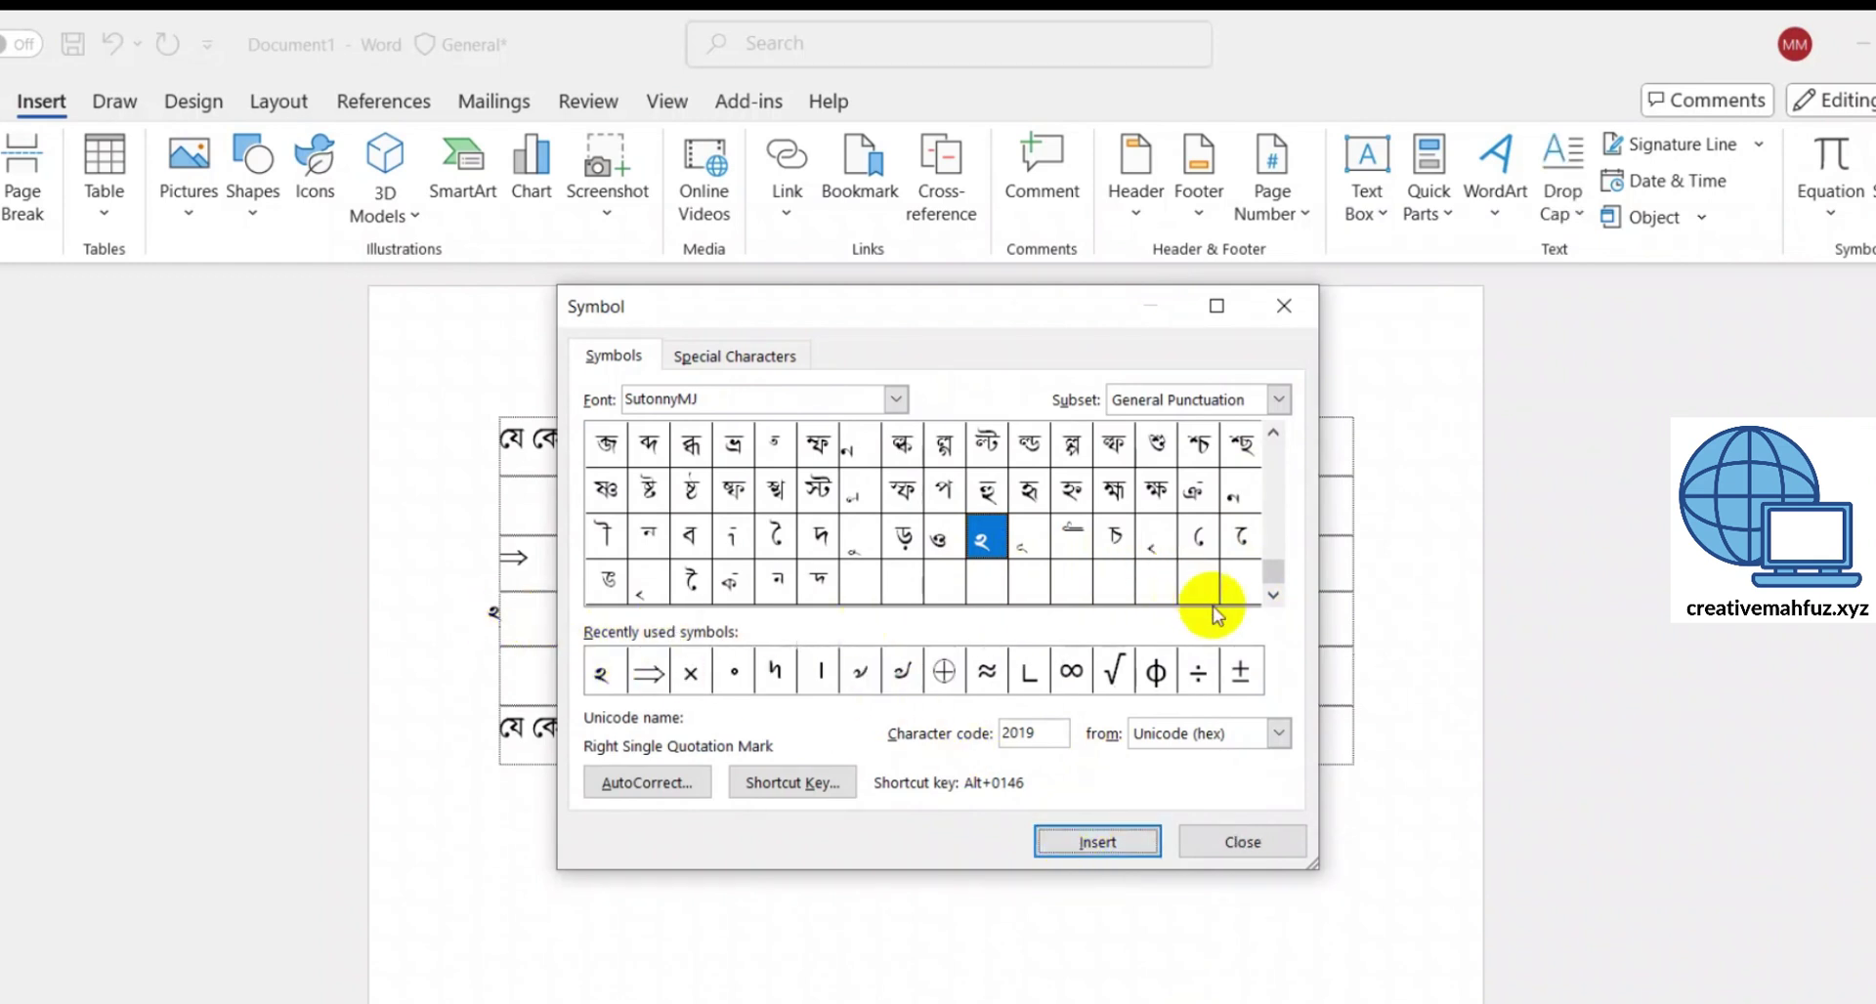
- Scroll the symbol grid back up to the Basic Latin subset
left_click(1274, 593)
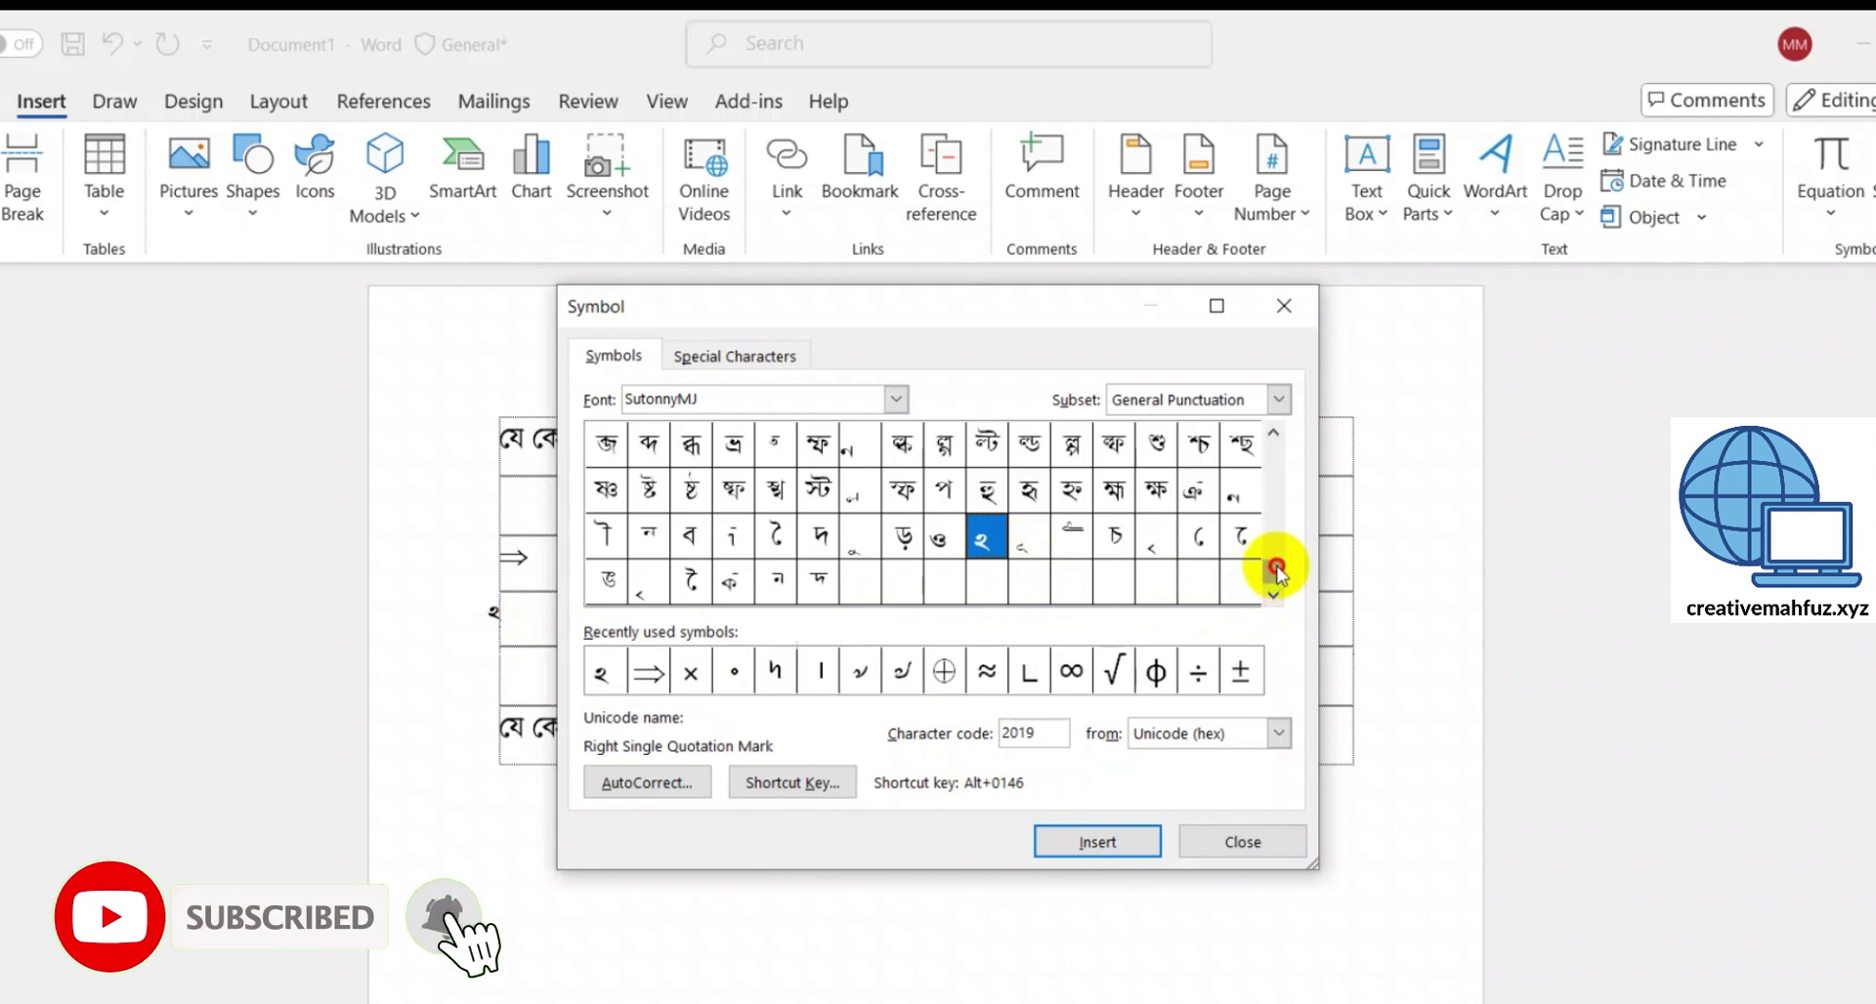
left_click_drag(1276, 578, 1277, 557)
left_click(1273, 432)
left_click(1273, 432)
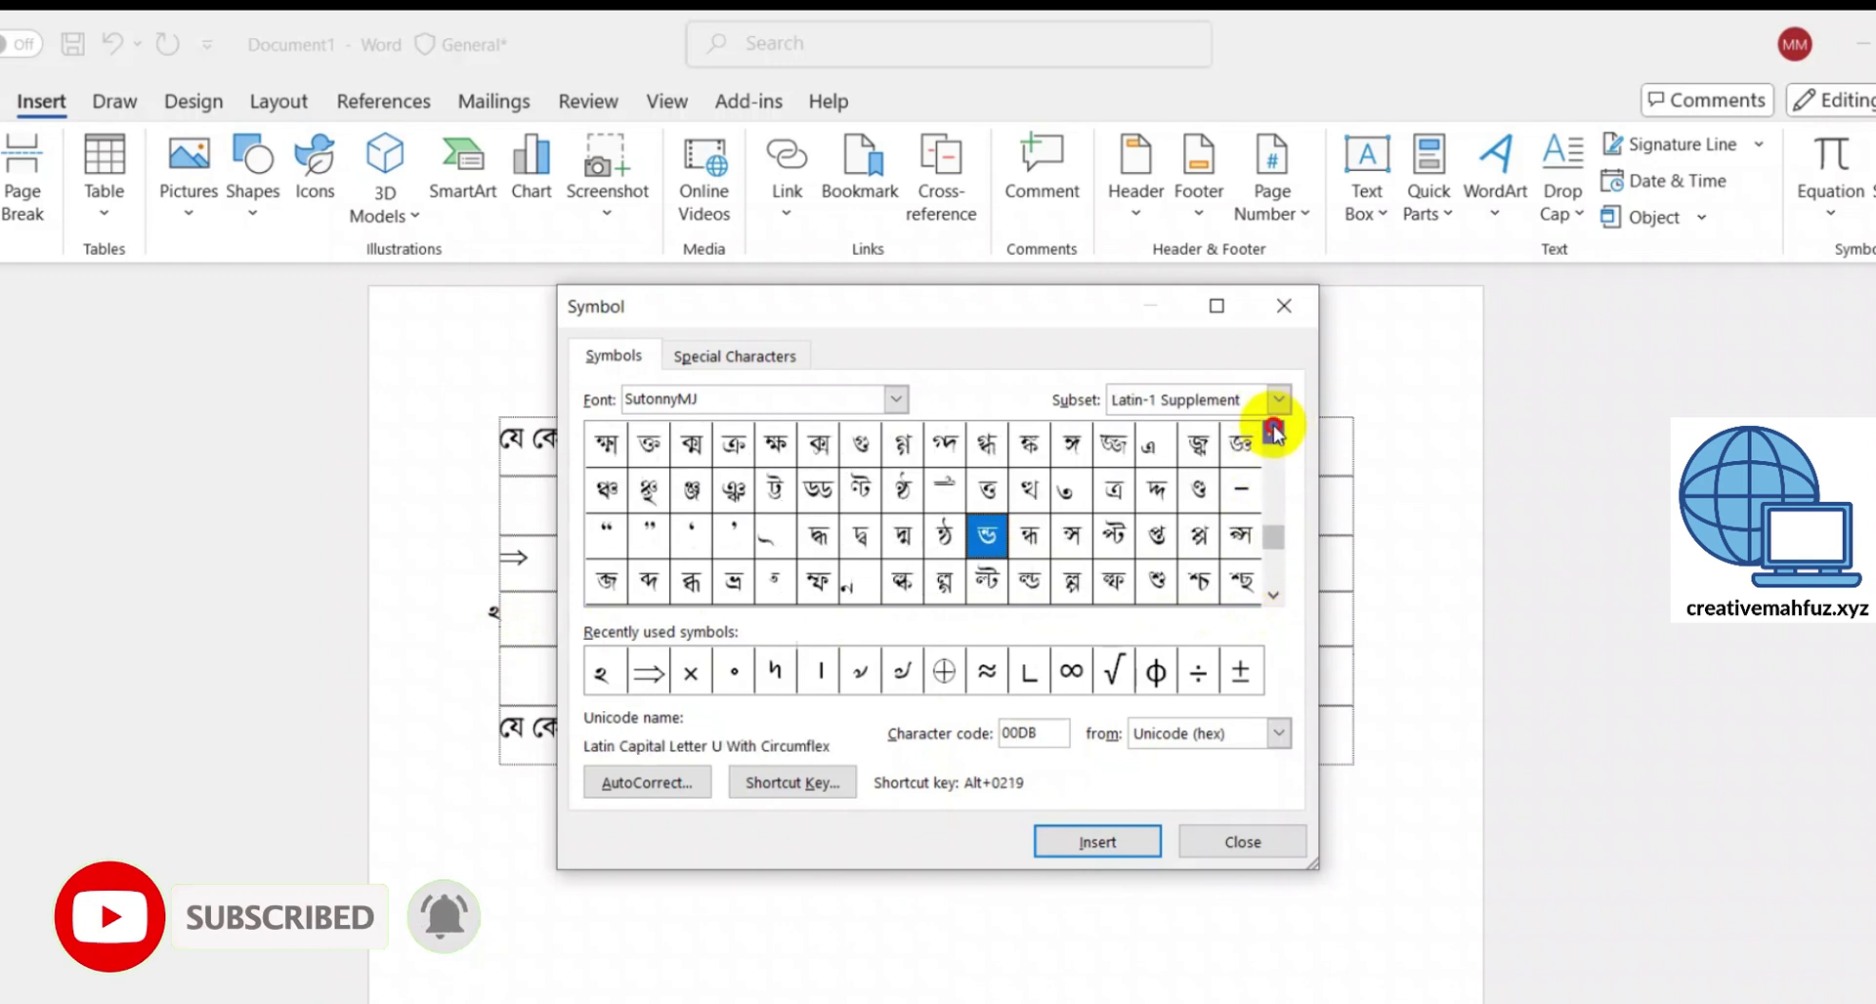
left_click(1274, 432)
left_click(1273, 431)
left_click(1274, 433)
left_click(1273, 432)
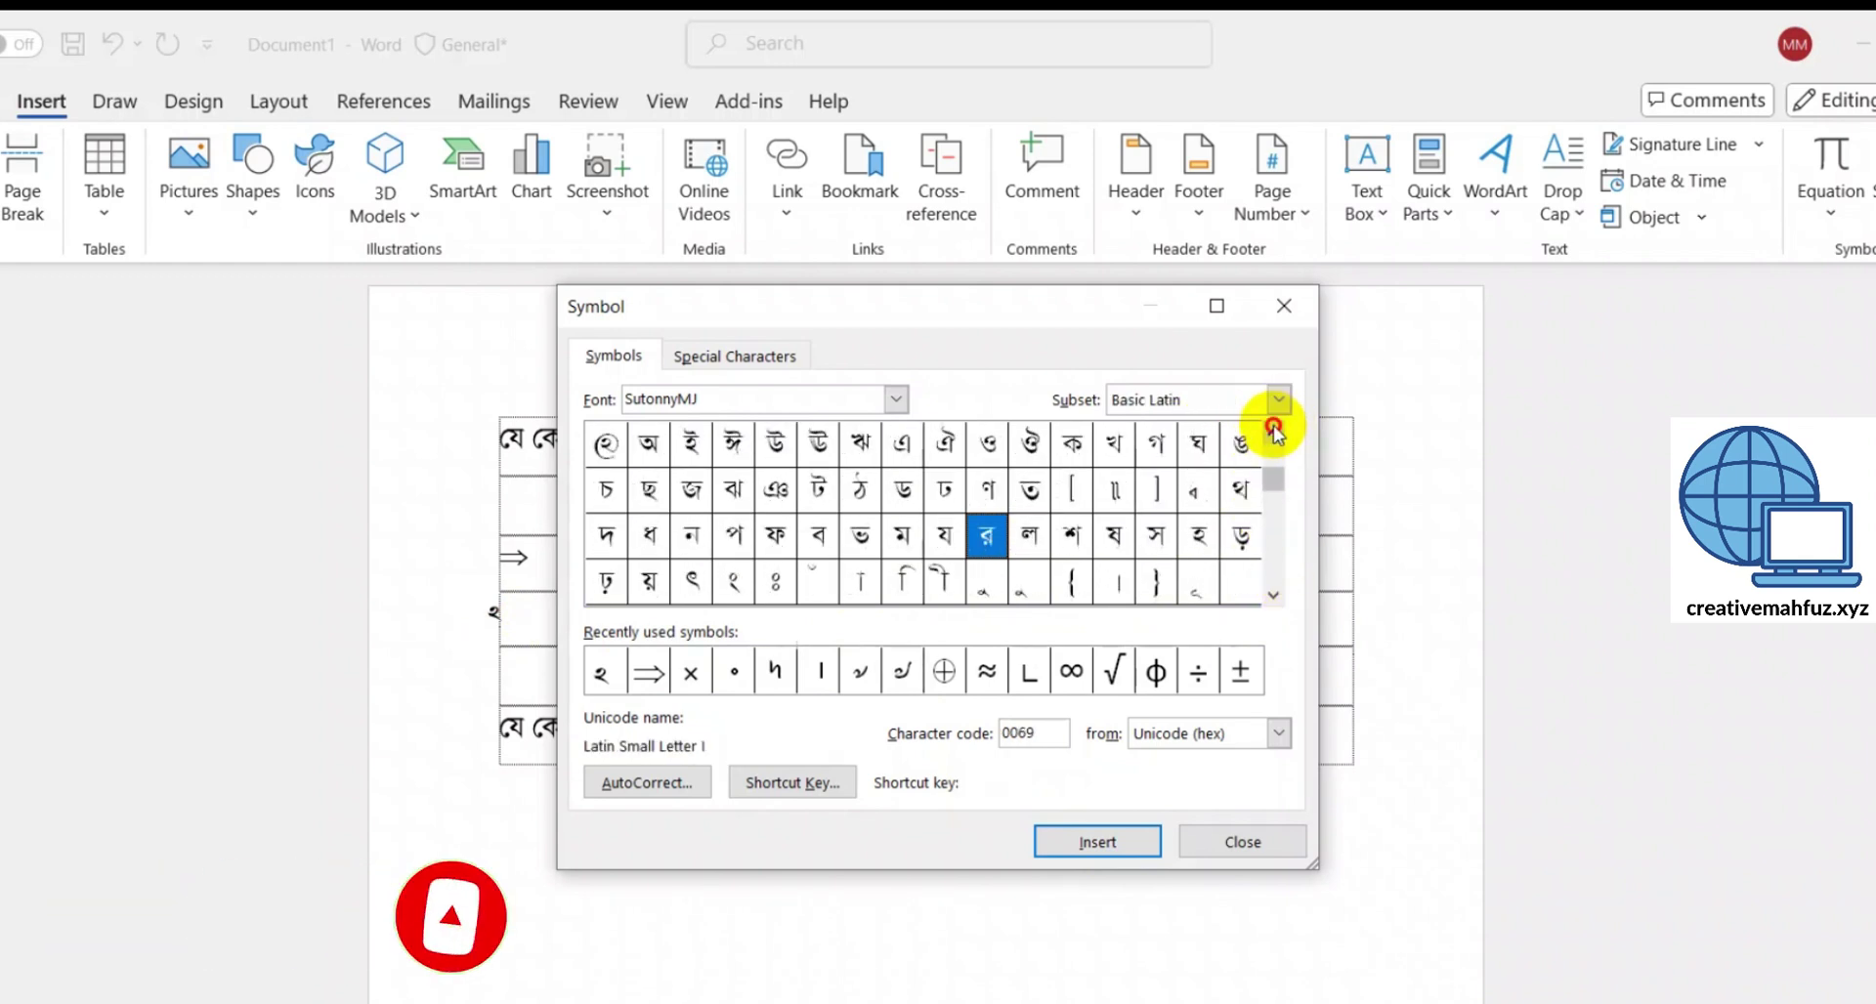
left_click(1273, 432)
left_click(1273, 432)
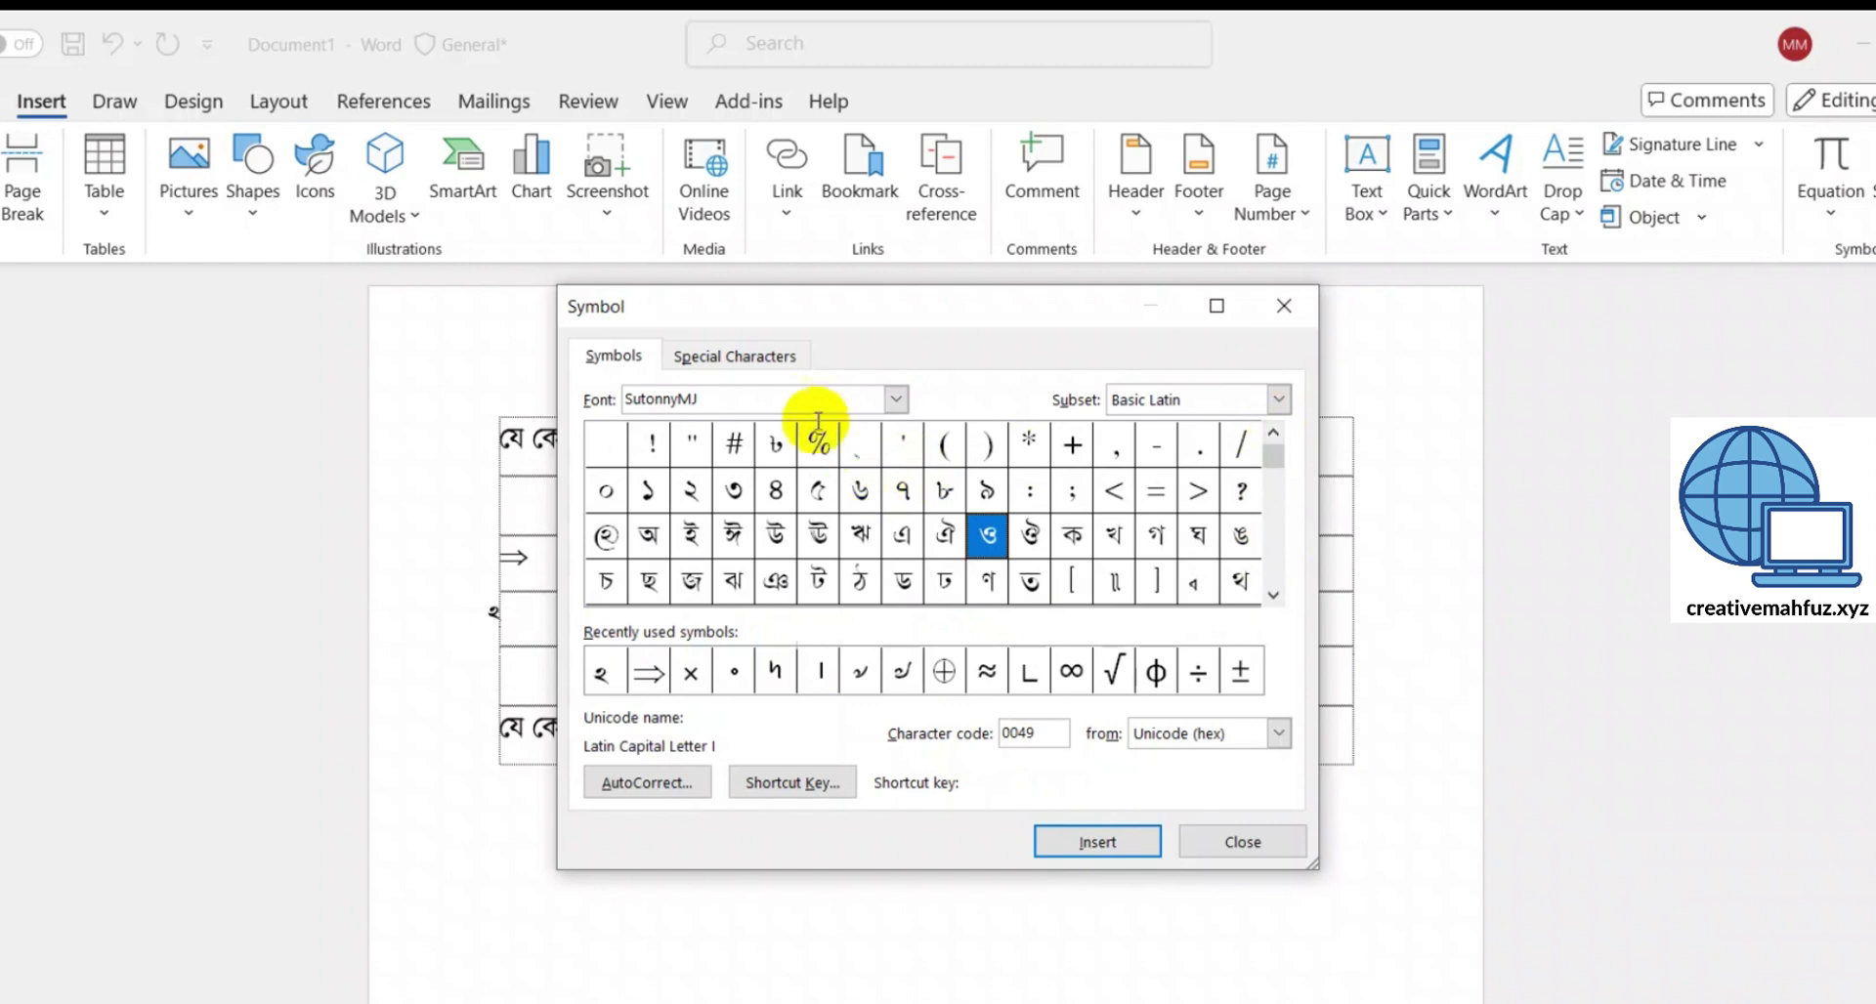
- Switch the symbol font to SutonnyOMJ and insert the Bengali symbol 09E5 into row 4
left_click(895, 400)
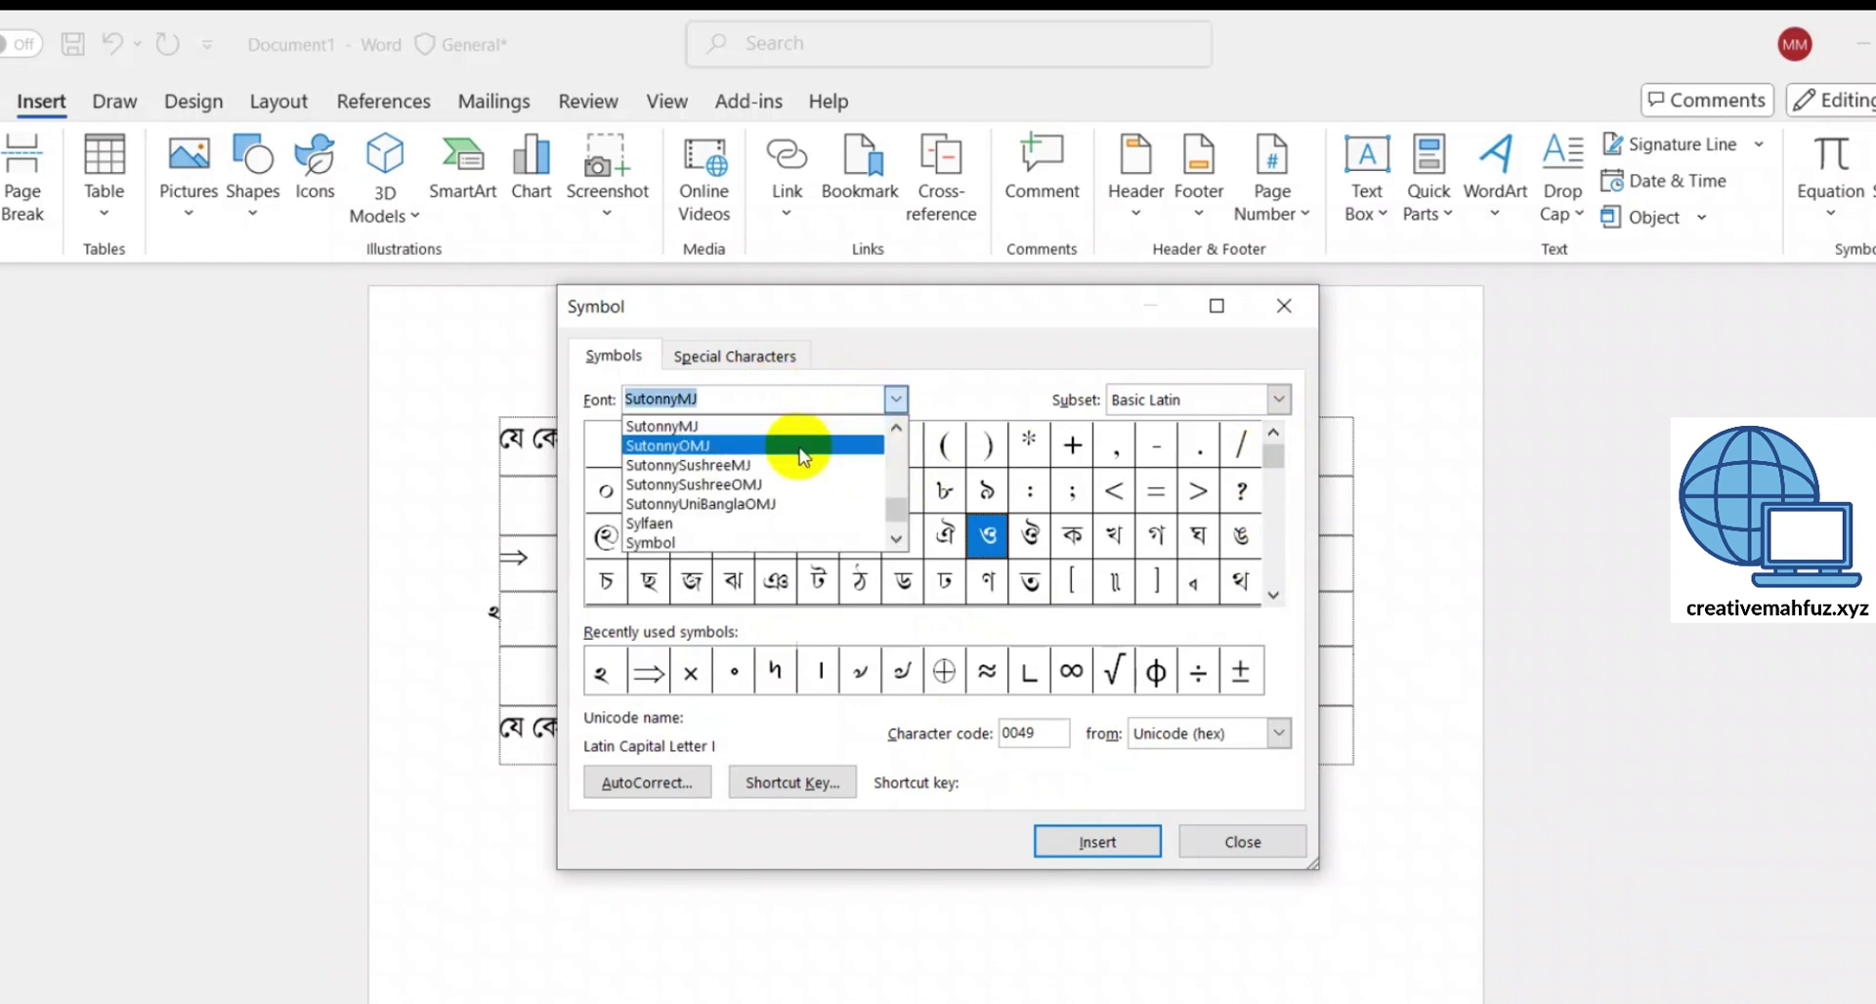
left_click(800, 452)
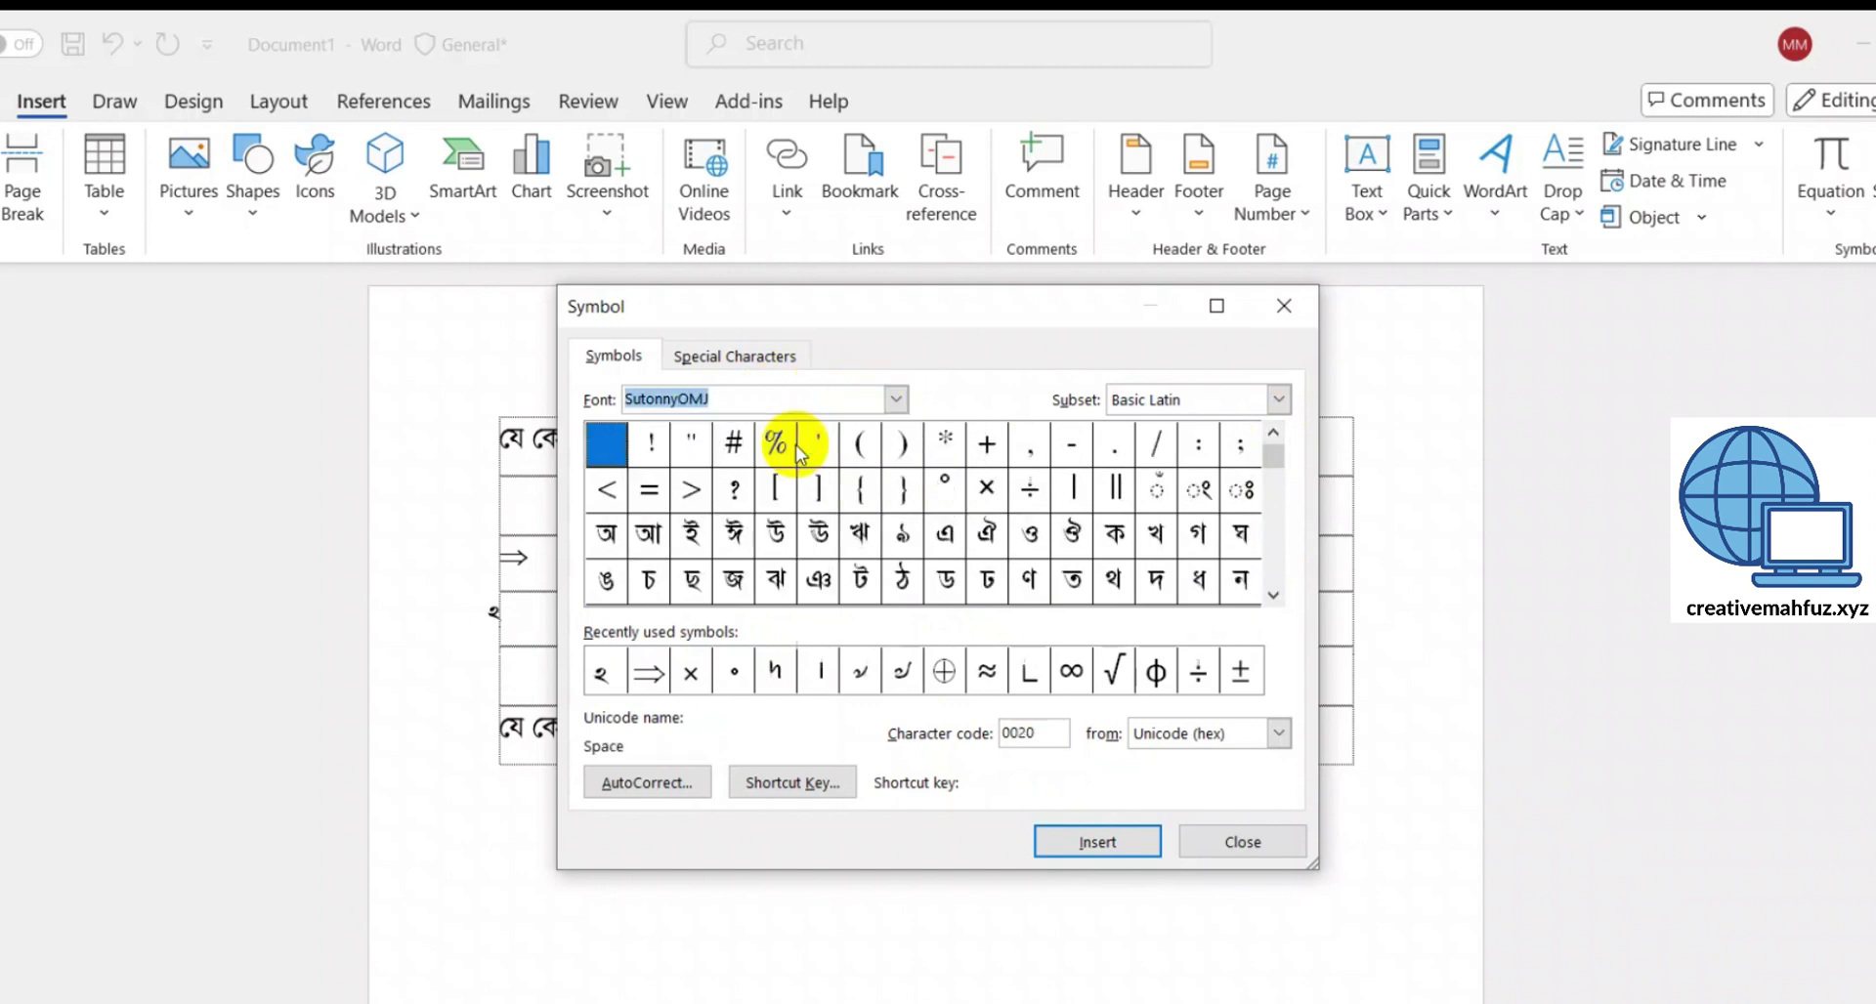
left_click(1274, 597)
left_click(1275, 597)
left_click(1274, 597)
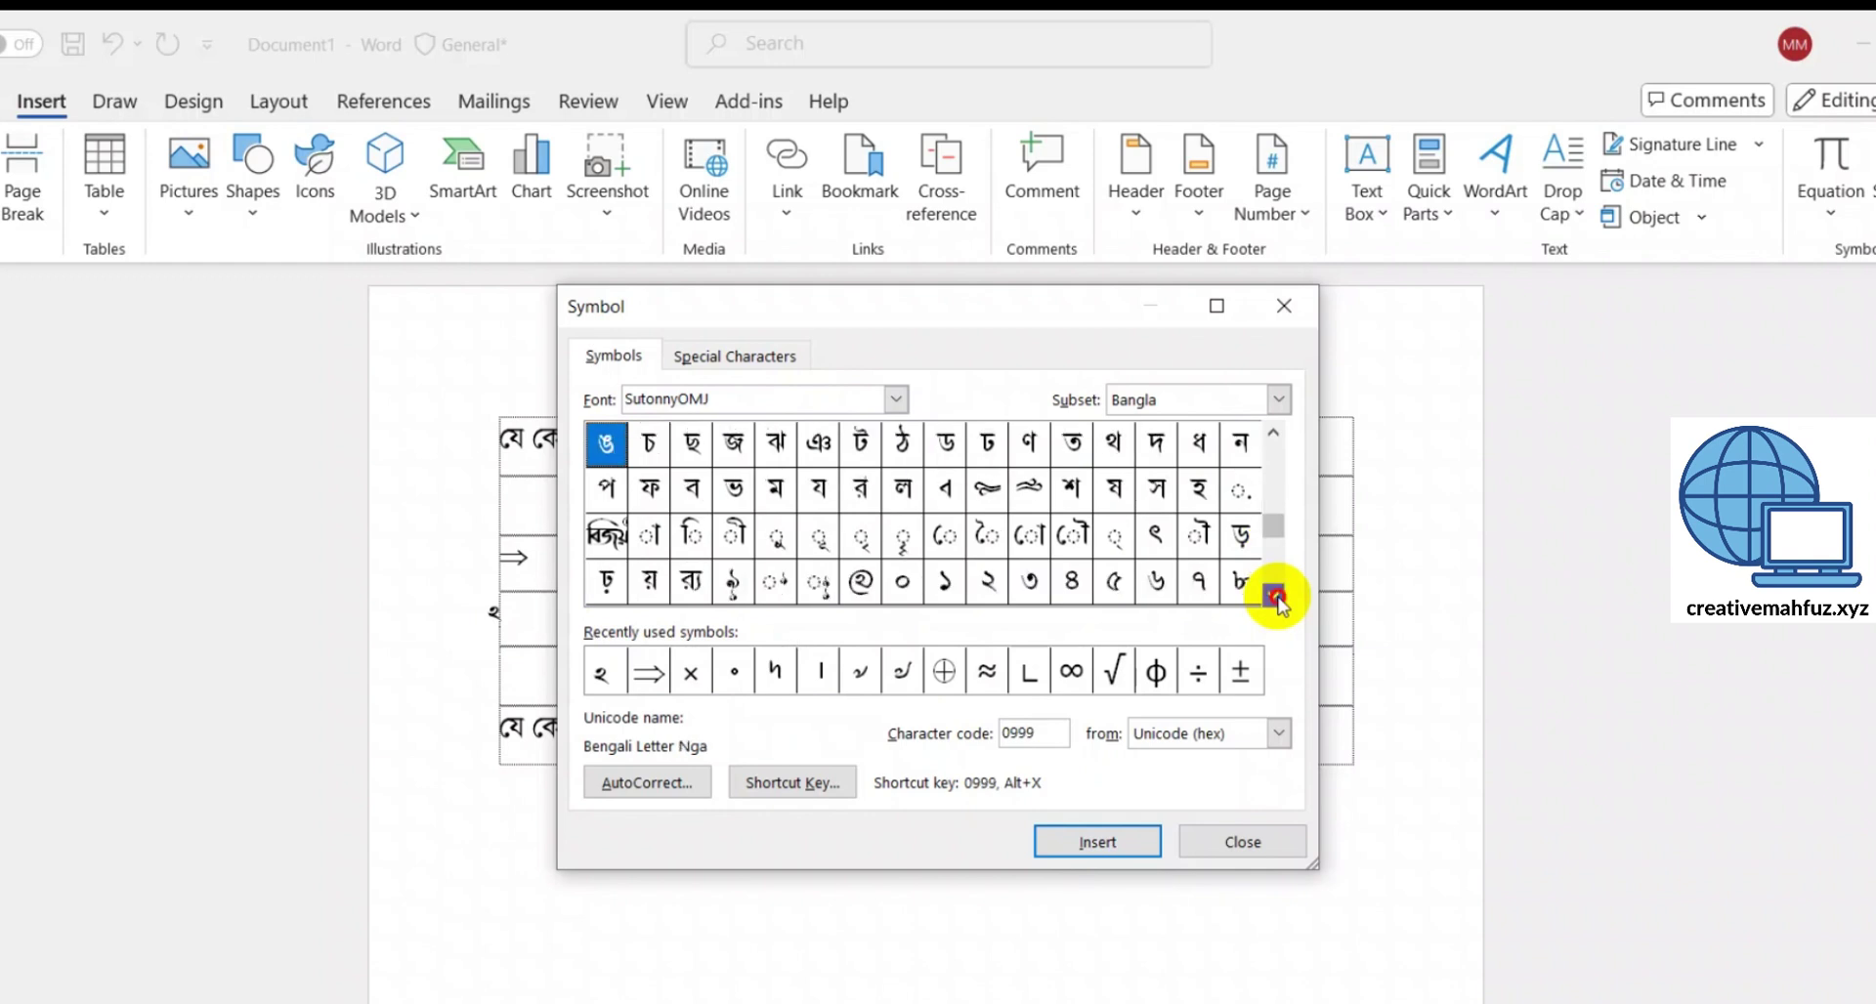
left_click(1274, 597)
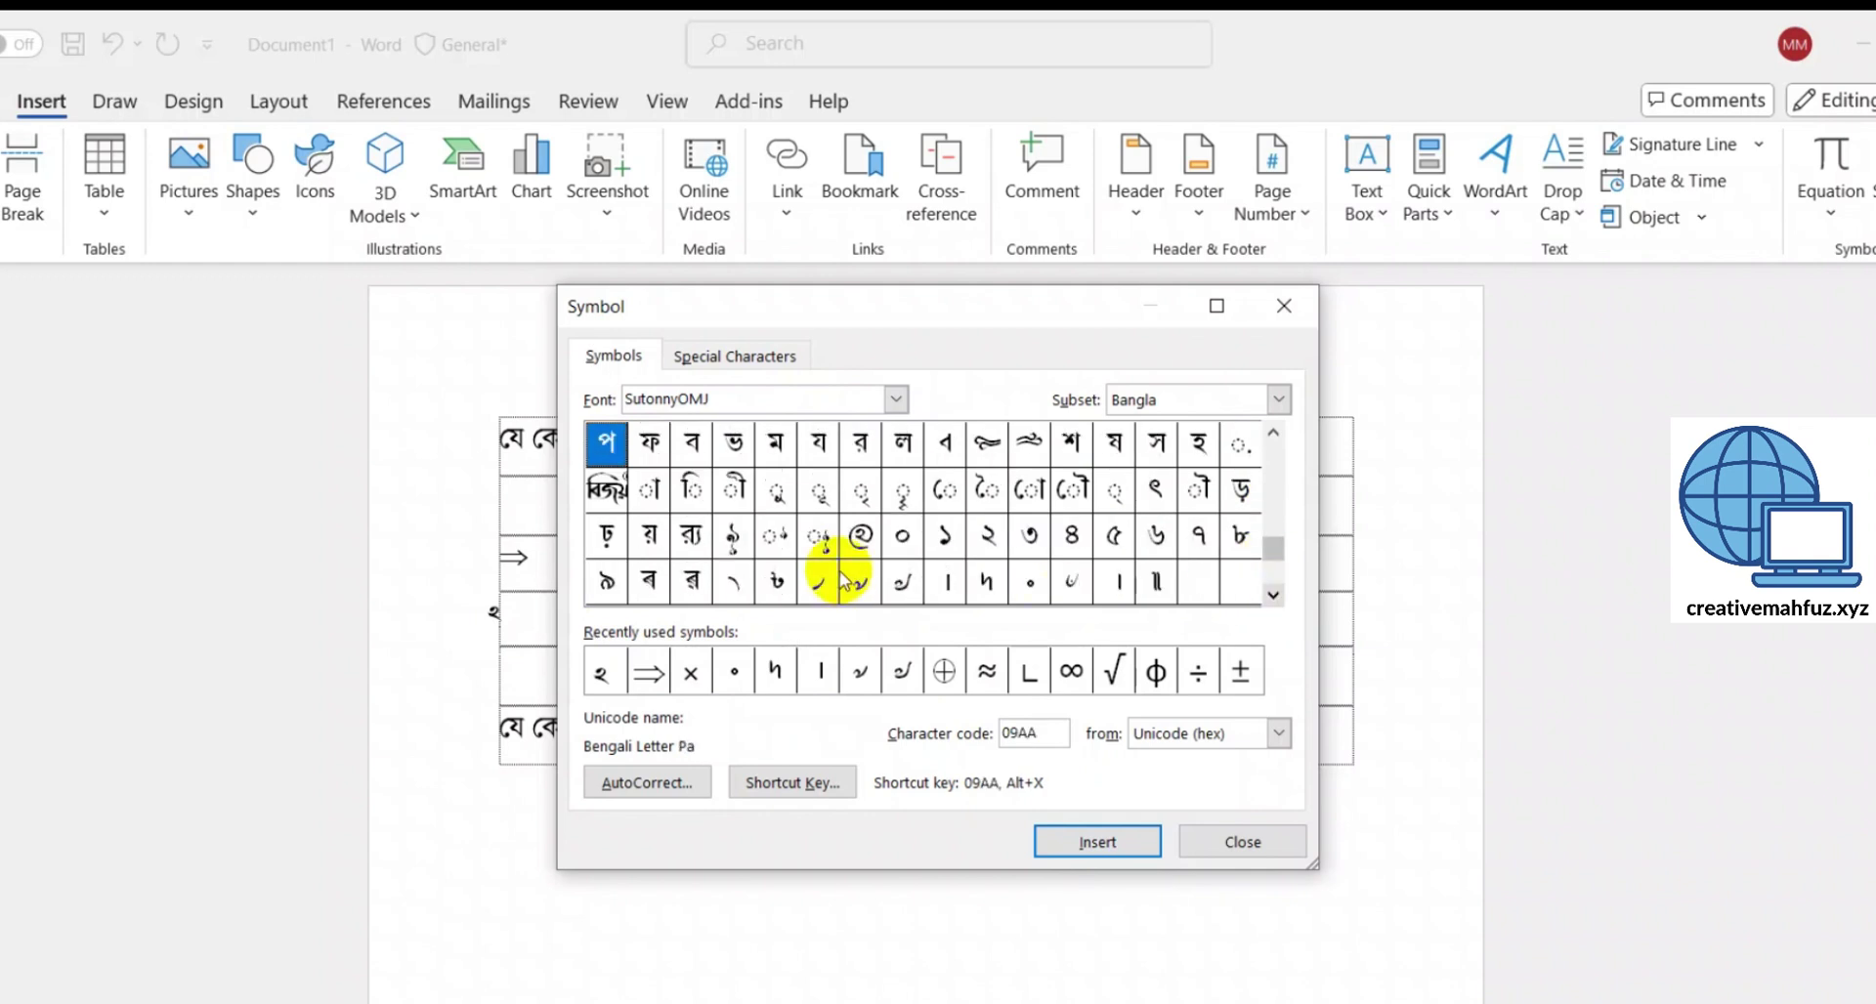
left_click(860, 536)
left_click(1053, 831)
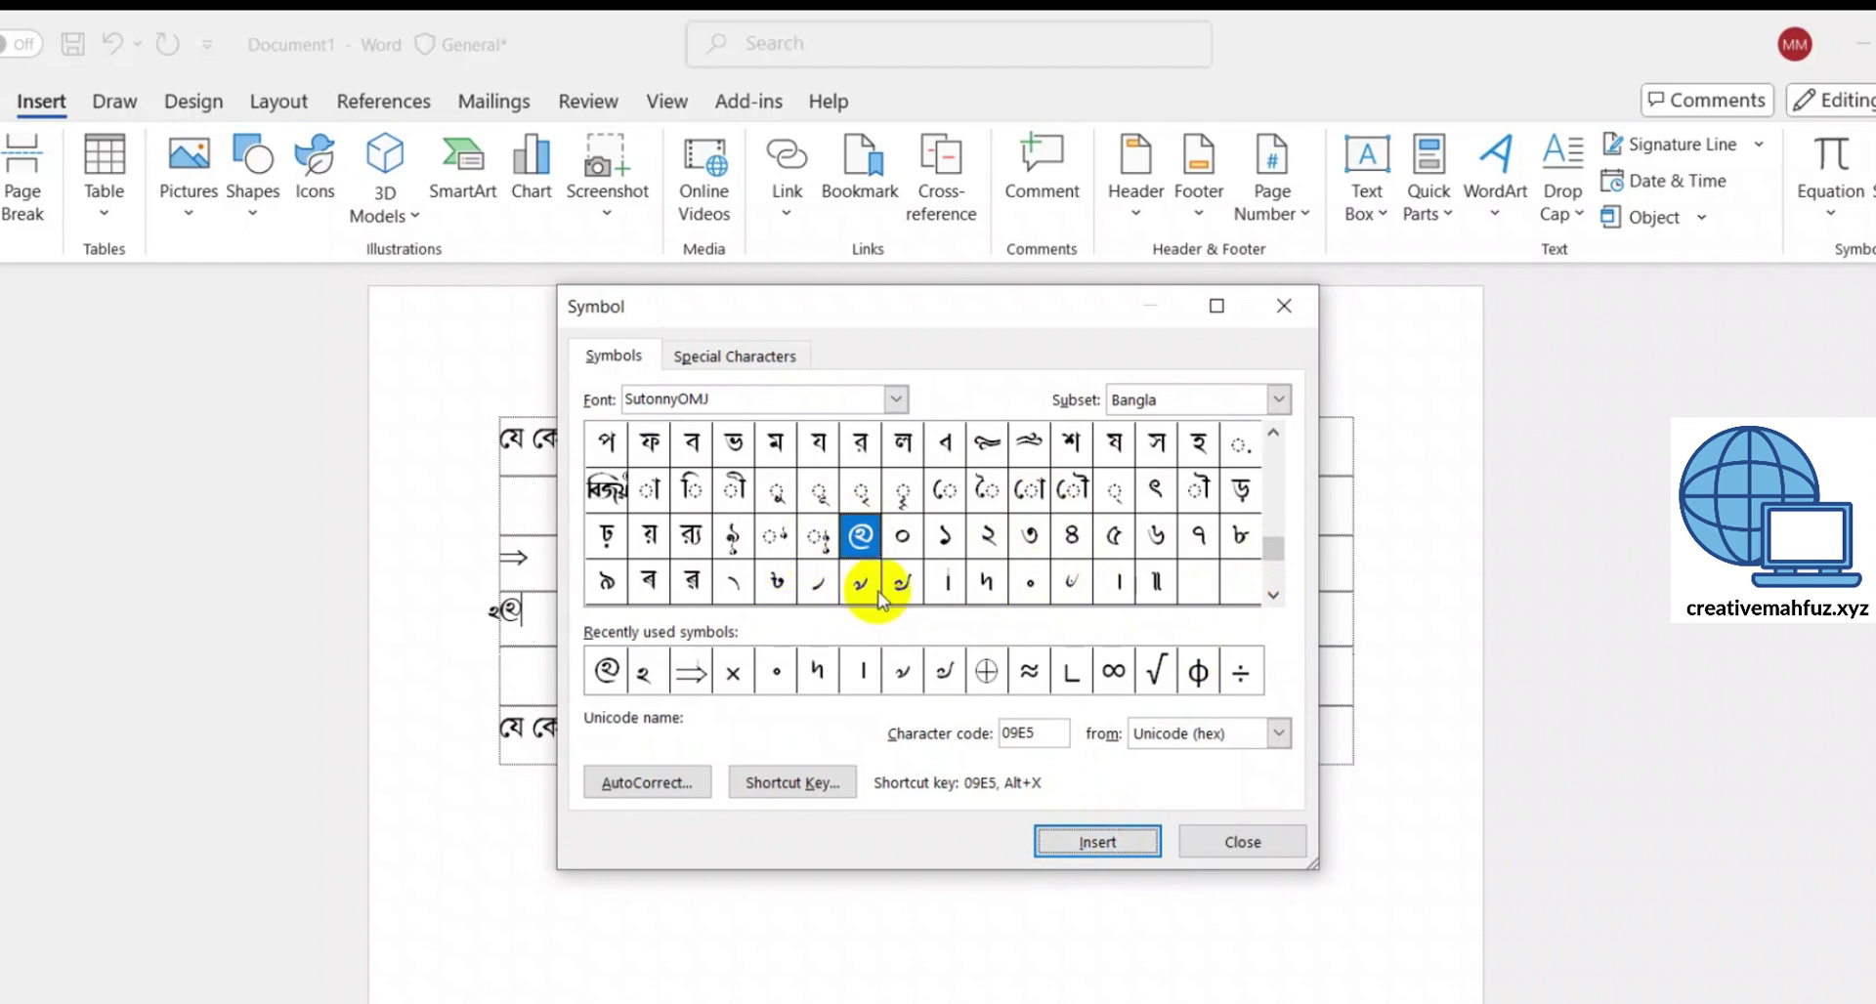
- Insert the Bengali Rupee Mark and Currency Numerators One to Three, close the dialog, and select them
left_click(733, 582)
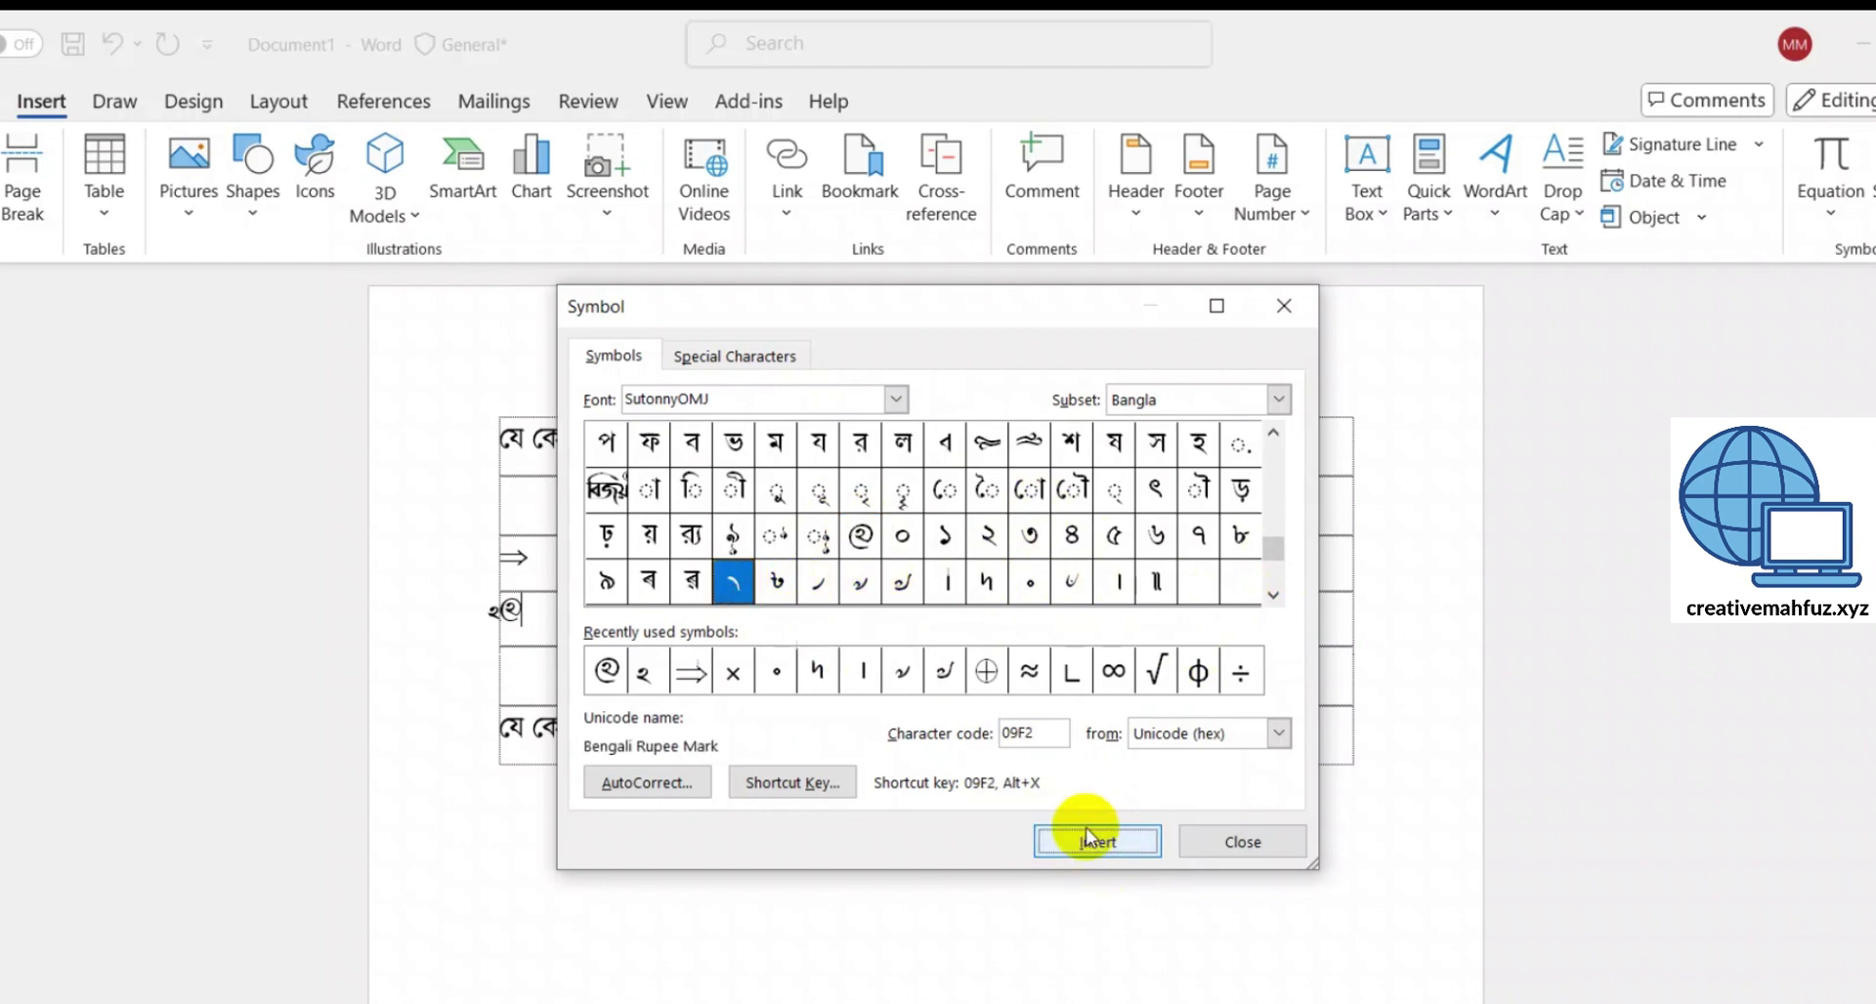
left_click(1085, 843)
left_click(818, 582)
left_click(1063, 852)
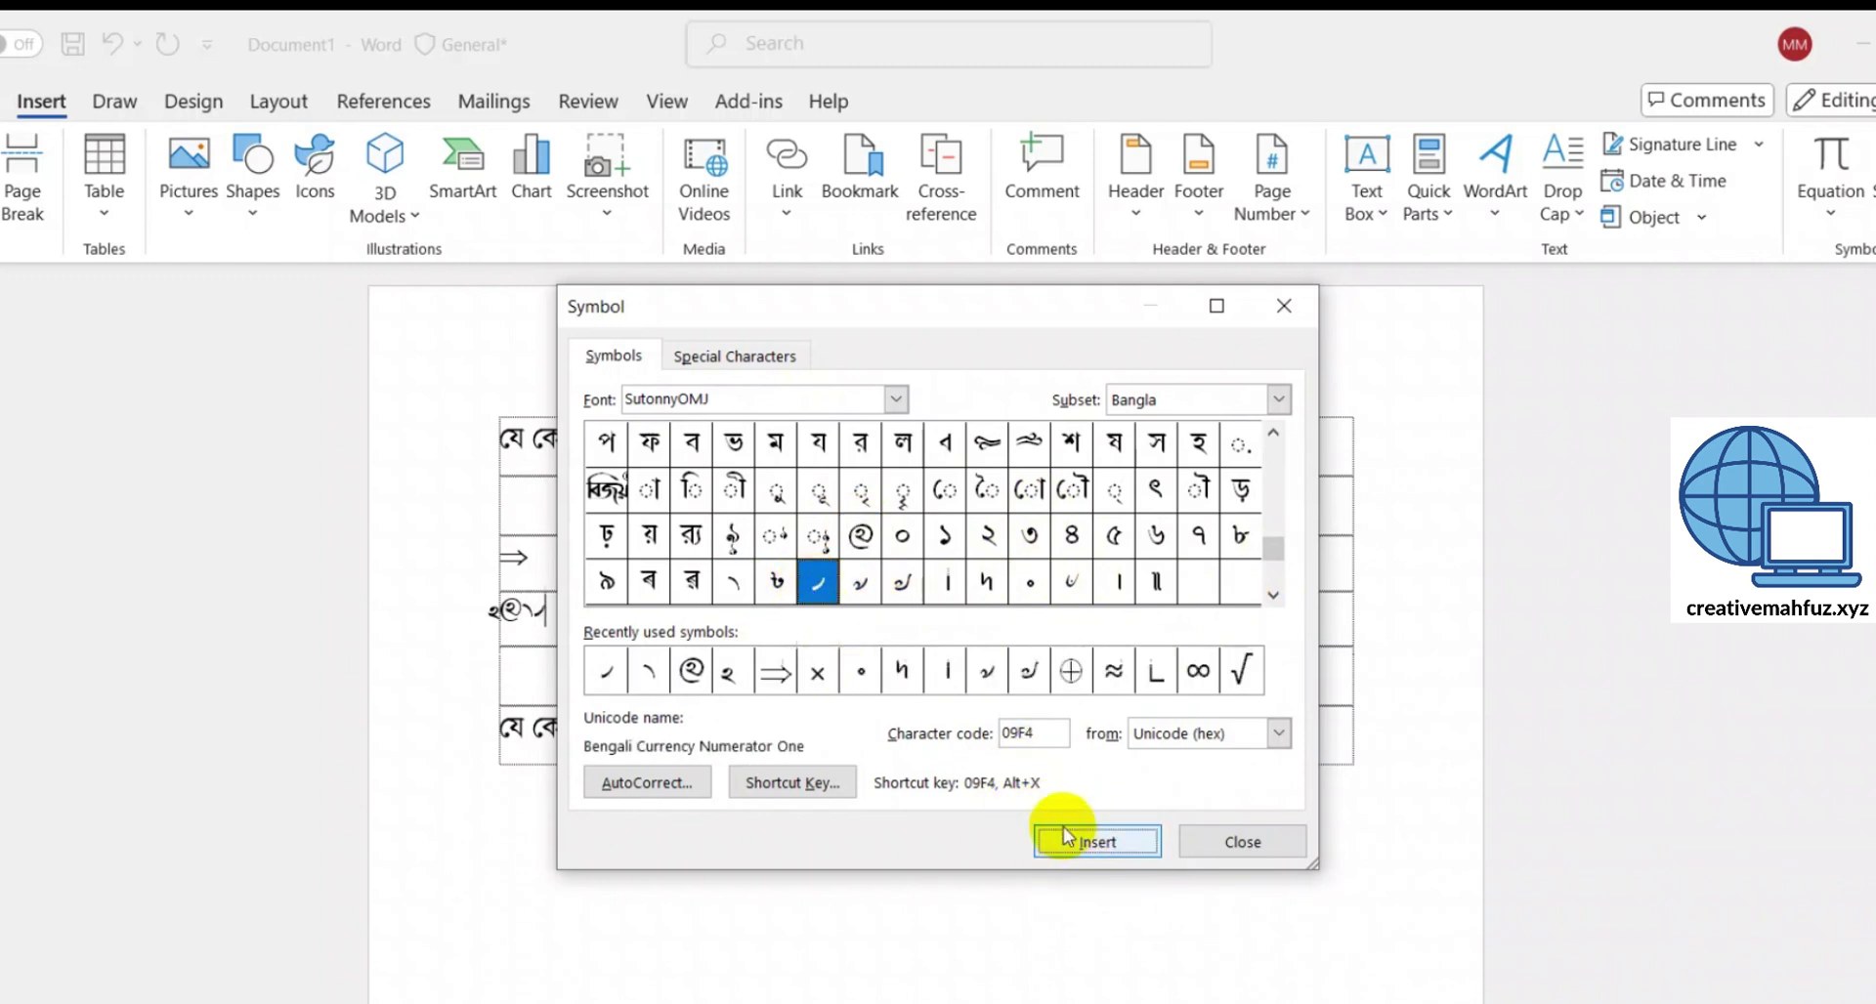
left_click(863, 582)
left_click(1060, 852)
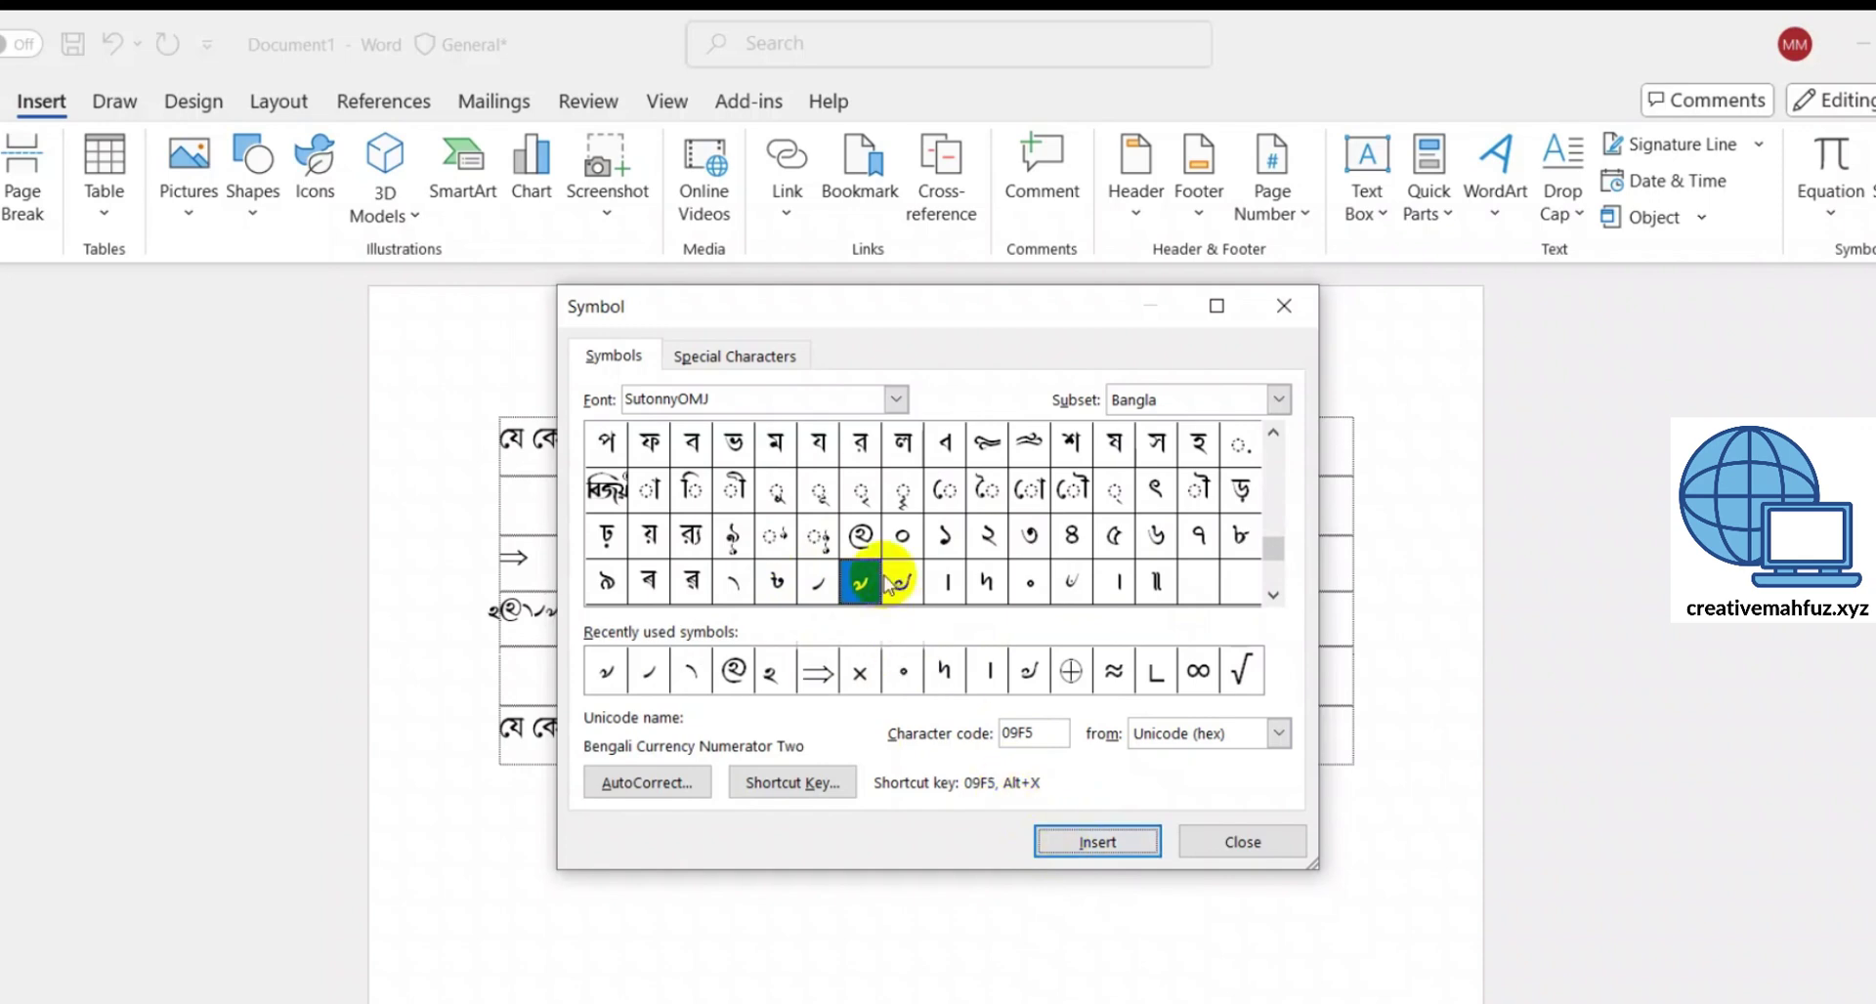
left_click(902, 582)
left_click(1122, 847)
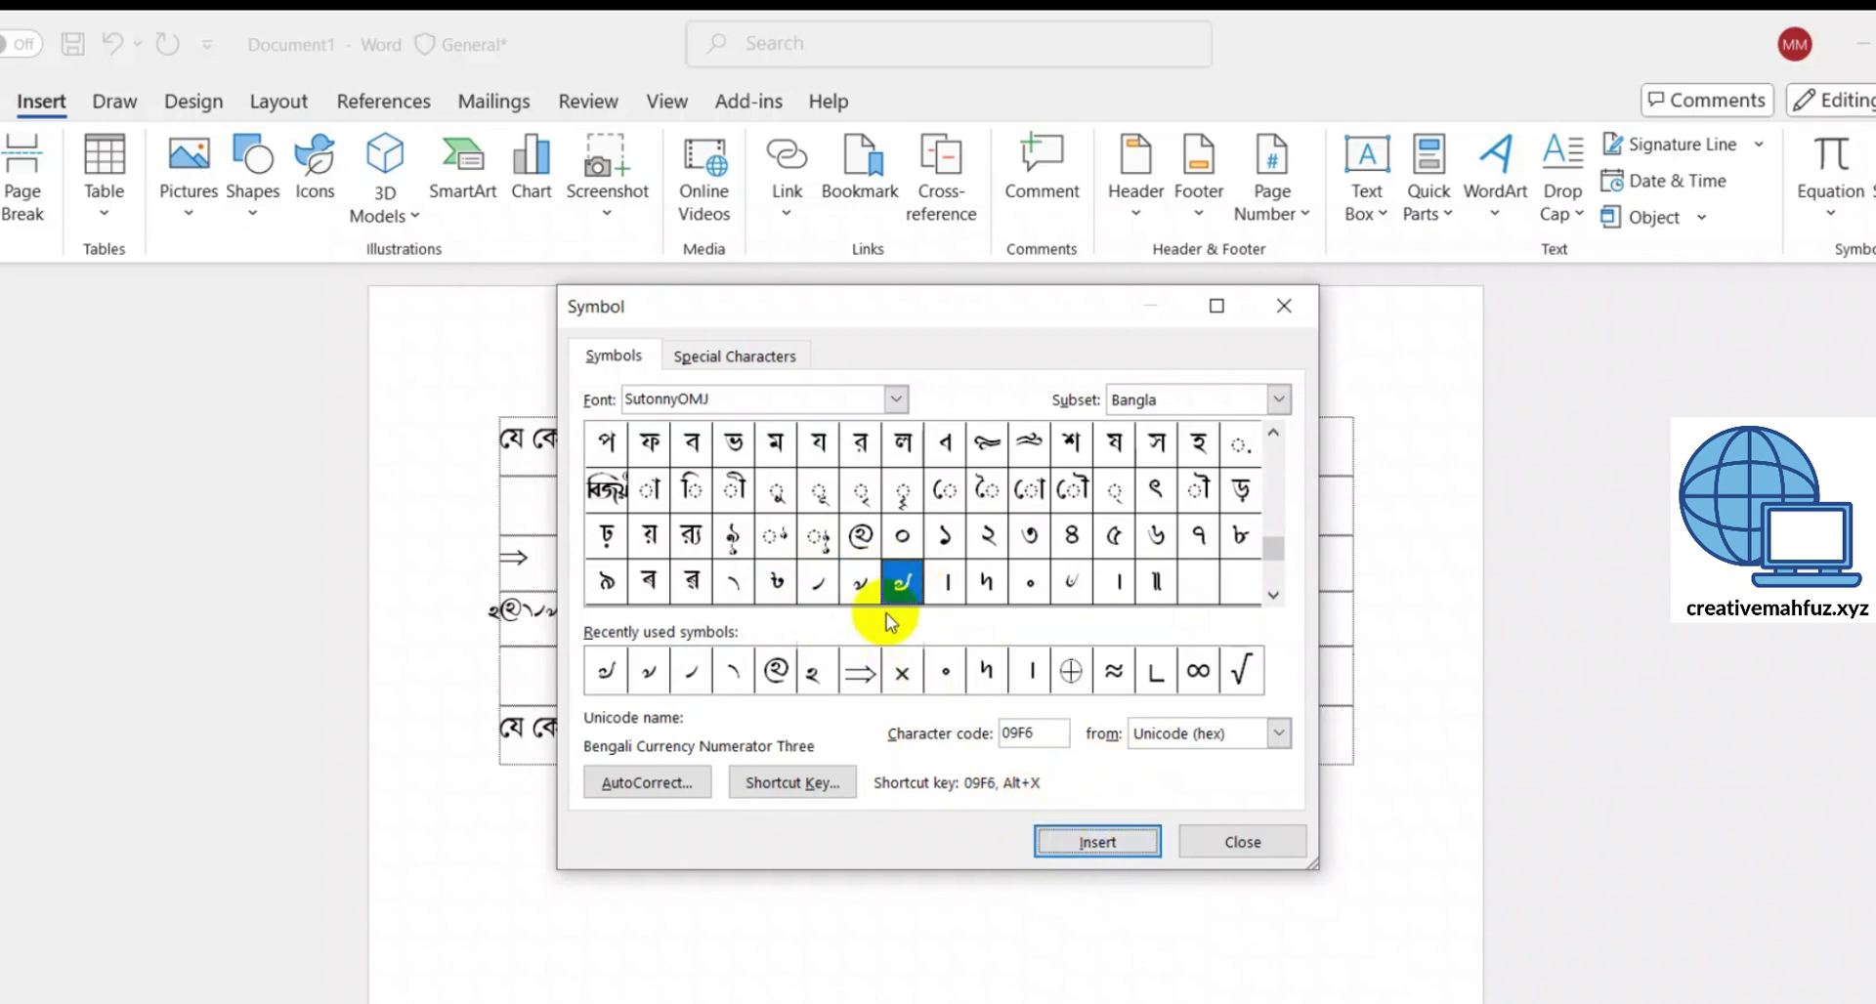
left_click(1243, 842)
left_click_drag(403, 616, 801, 655)
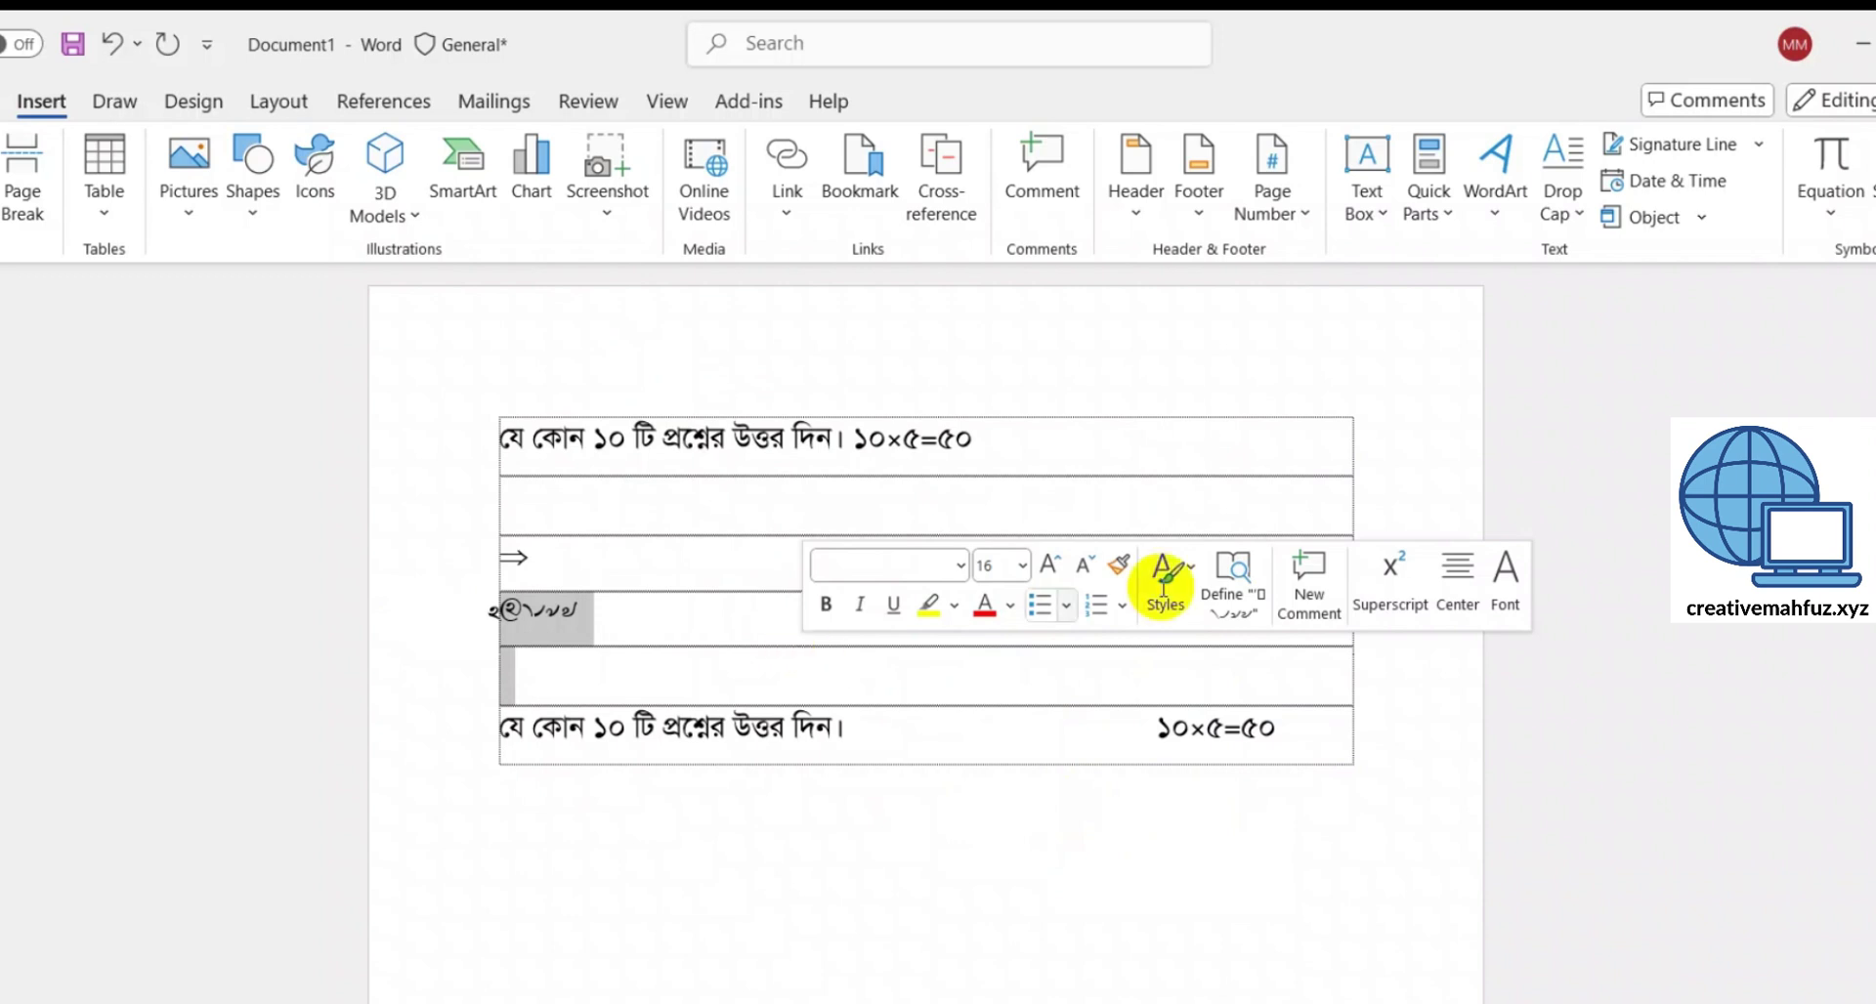
- Reopen the full symbol window via More Symbols and switch to the Special Characters list
left_click(1831, 213)
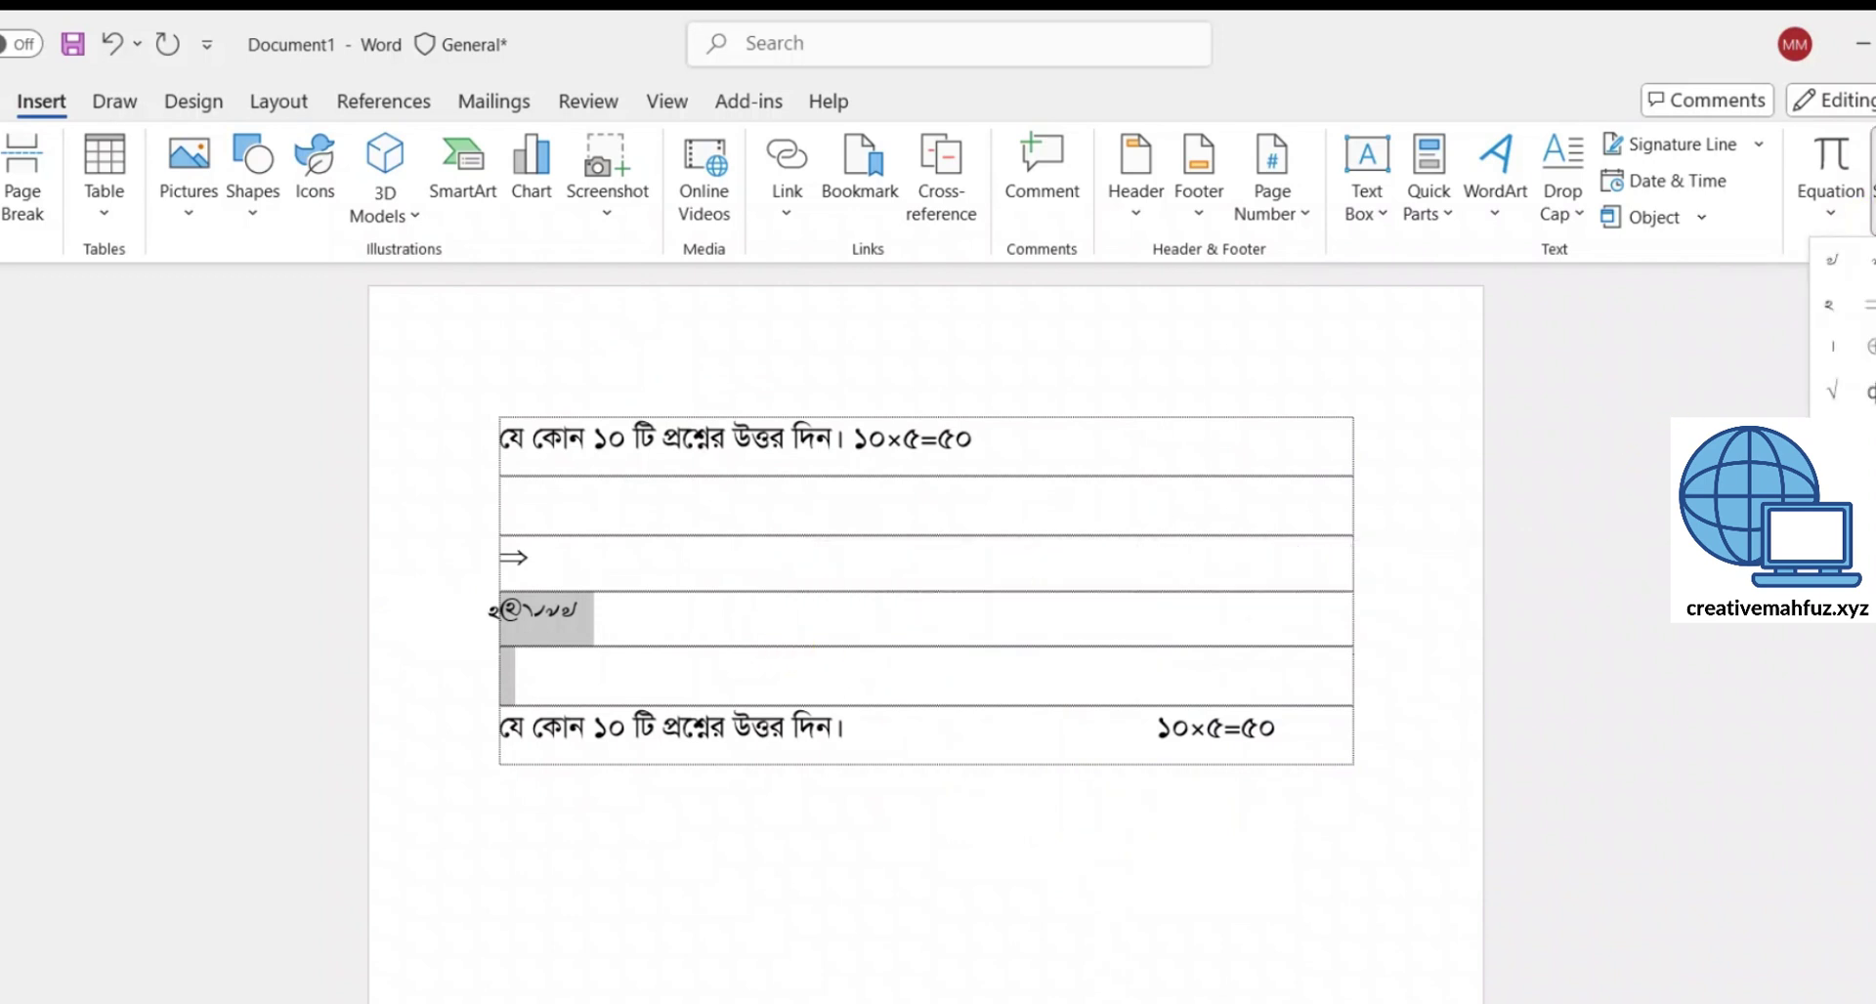
left_click(1842, 434)
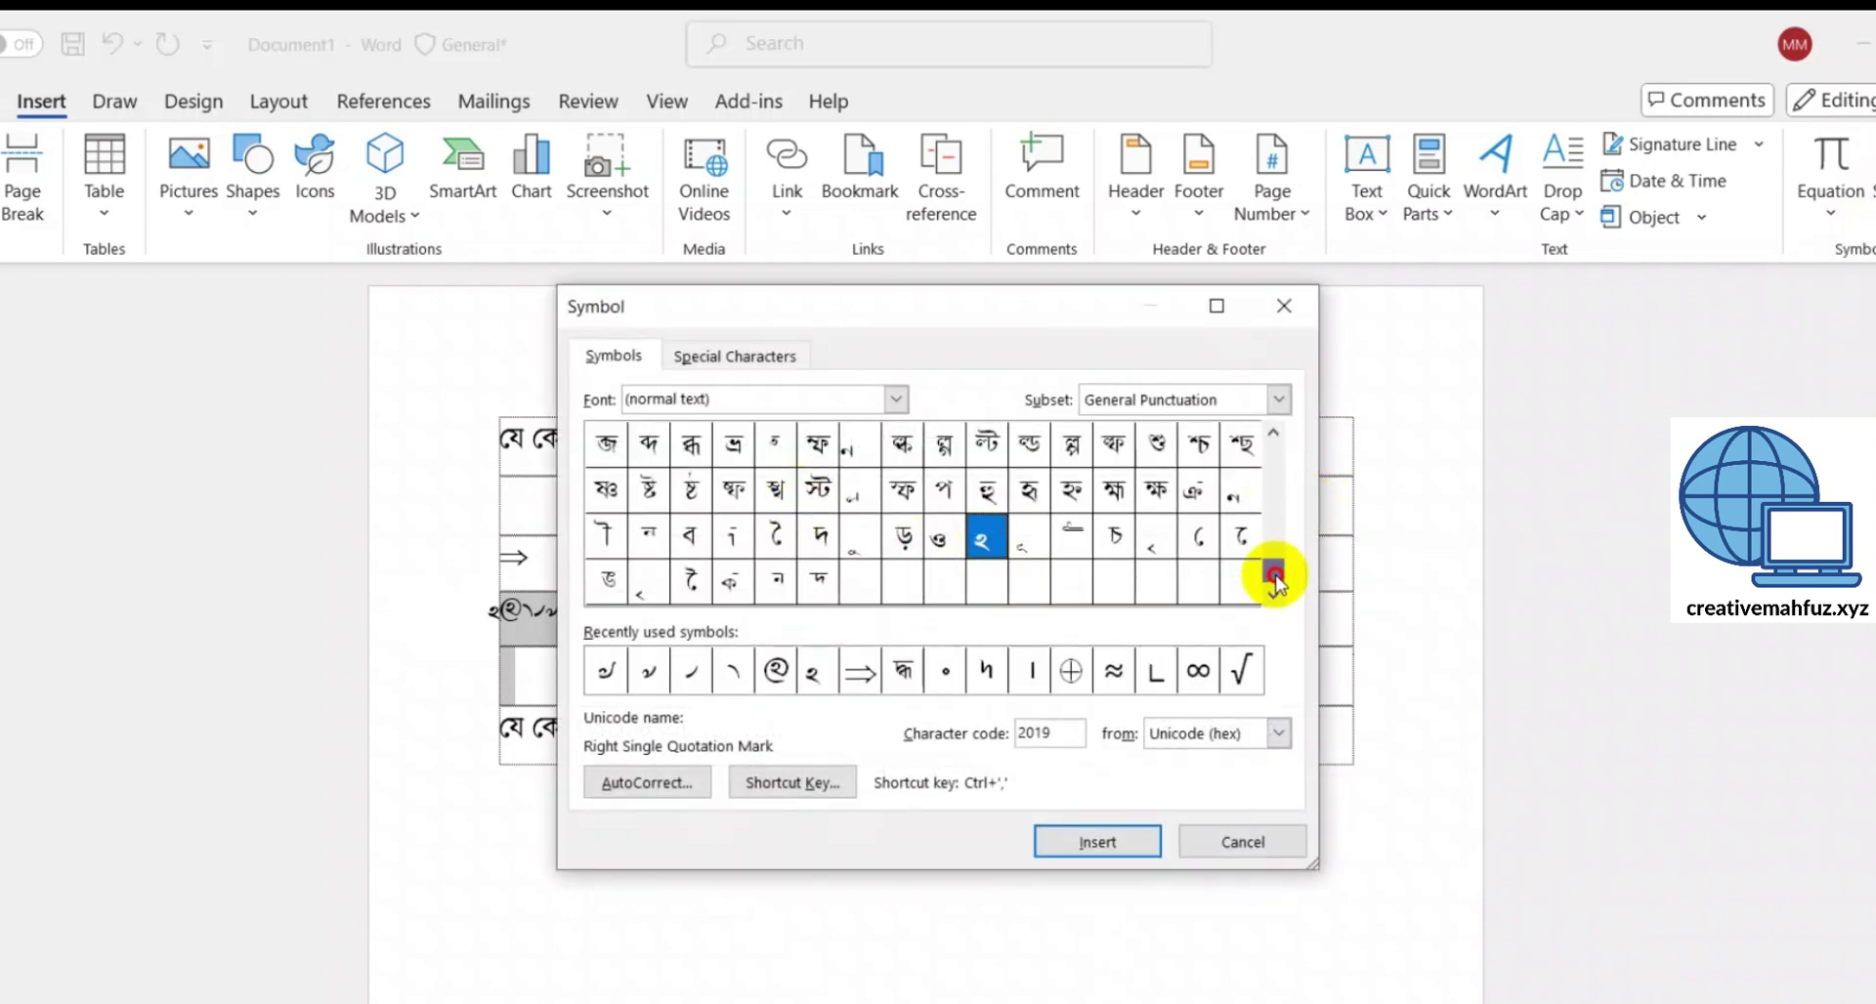
left_click_drag(1274, 577, 1278, 452)
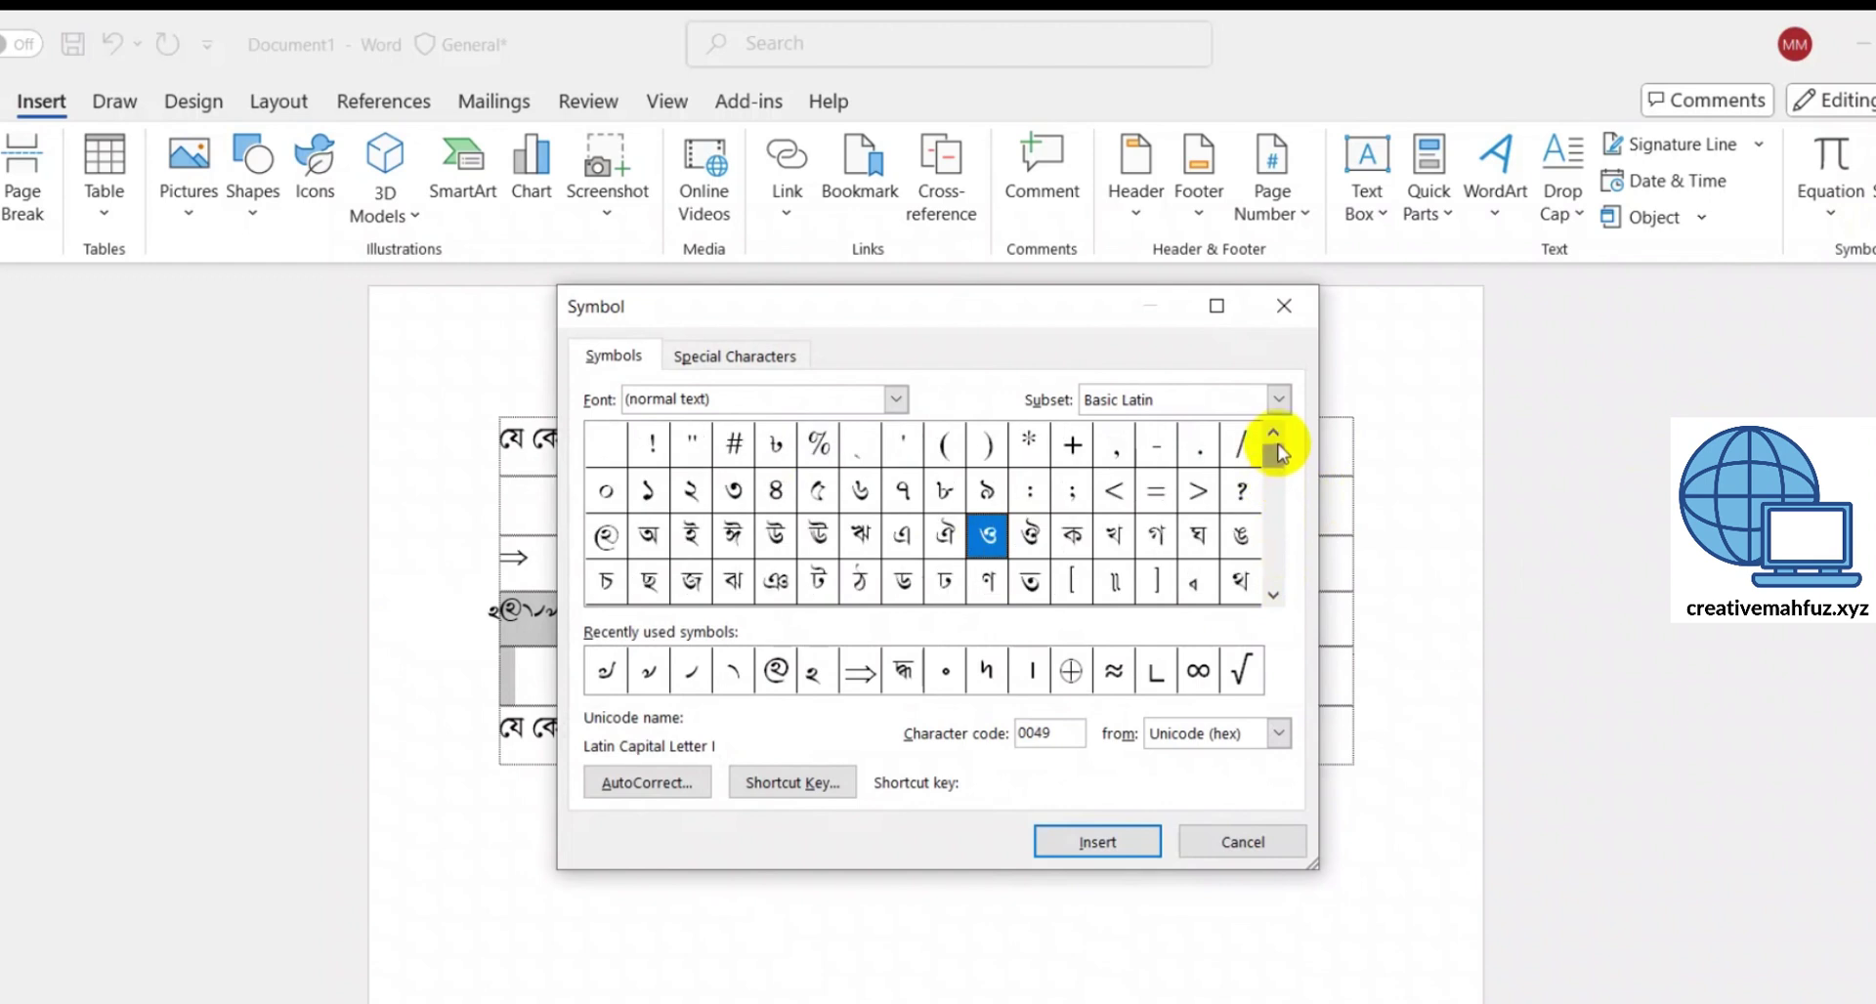
left_click_drag(1276, 459, 1278, 549)
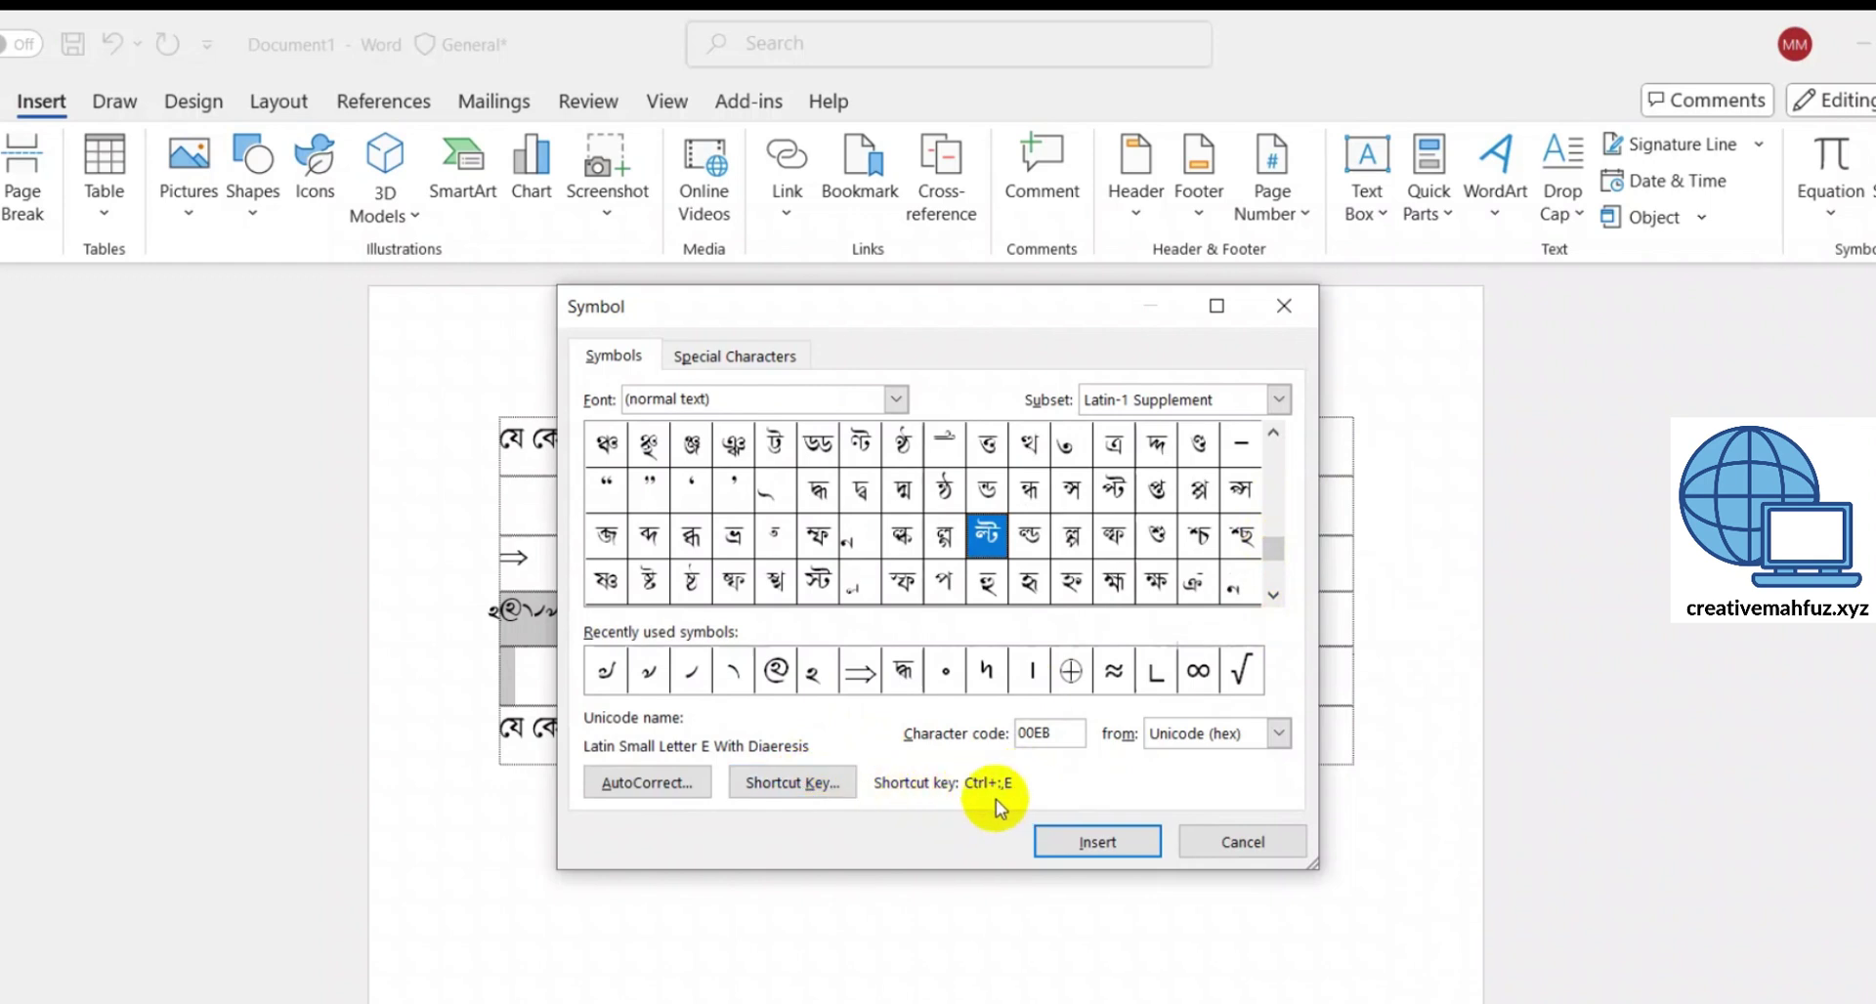
left_click(737, 358)
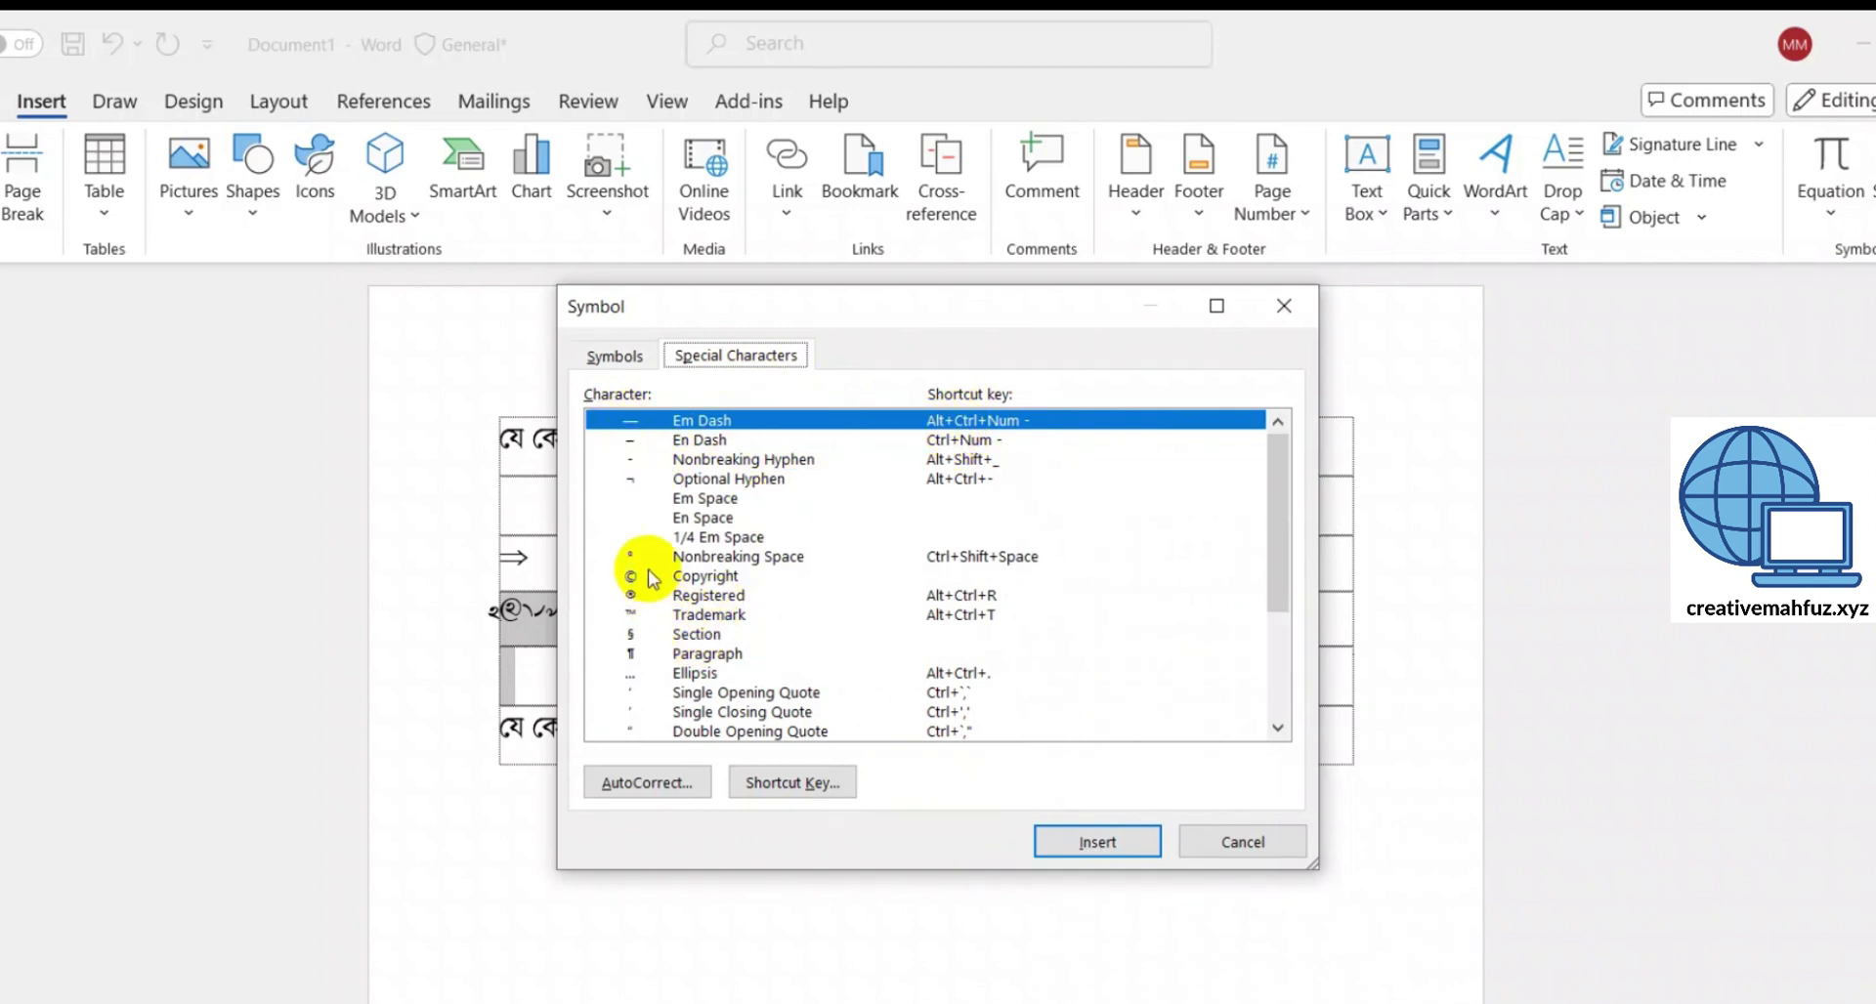
- Browse the Registered, Copyright and Optional Hyphen special characters, then return to the Symbols grid
left_click(693, 596)
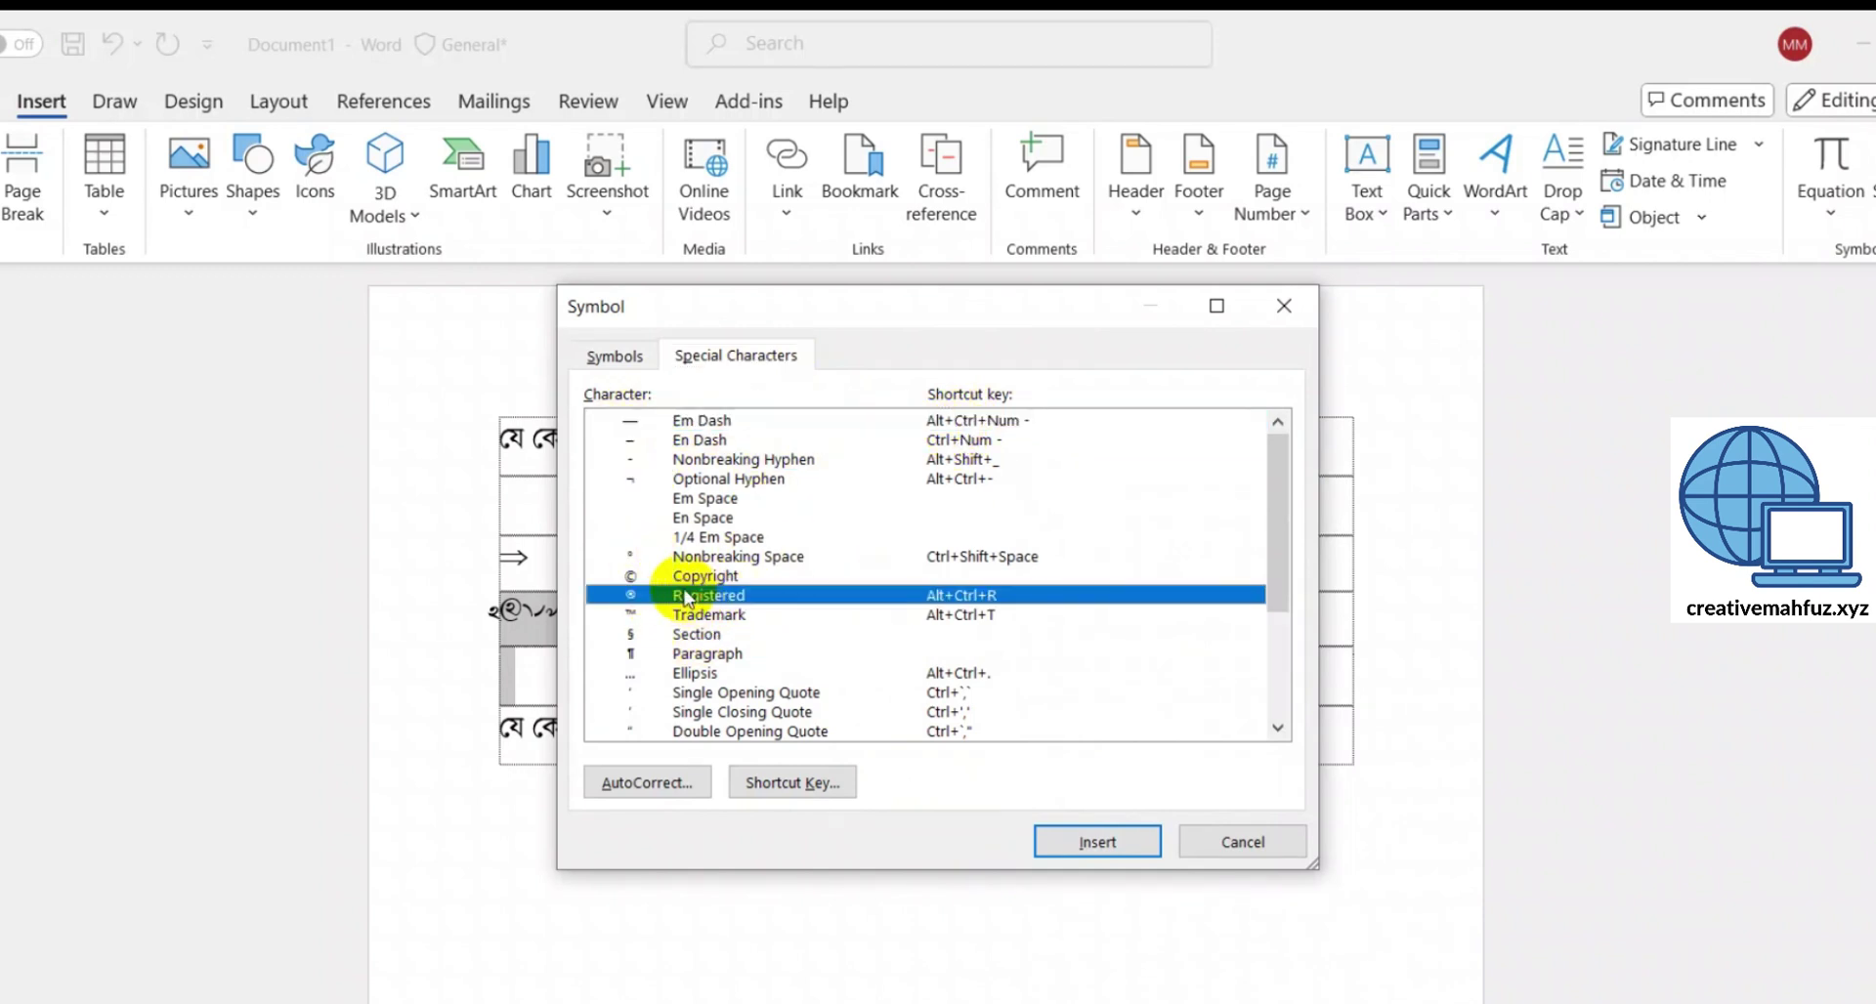
left_click(635, 576)
left_click_drag(1264, 537, 1276, 642)
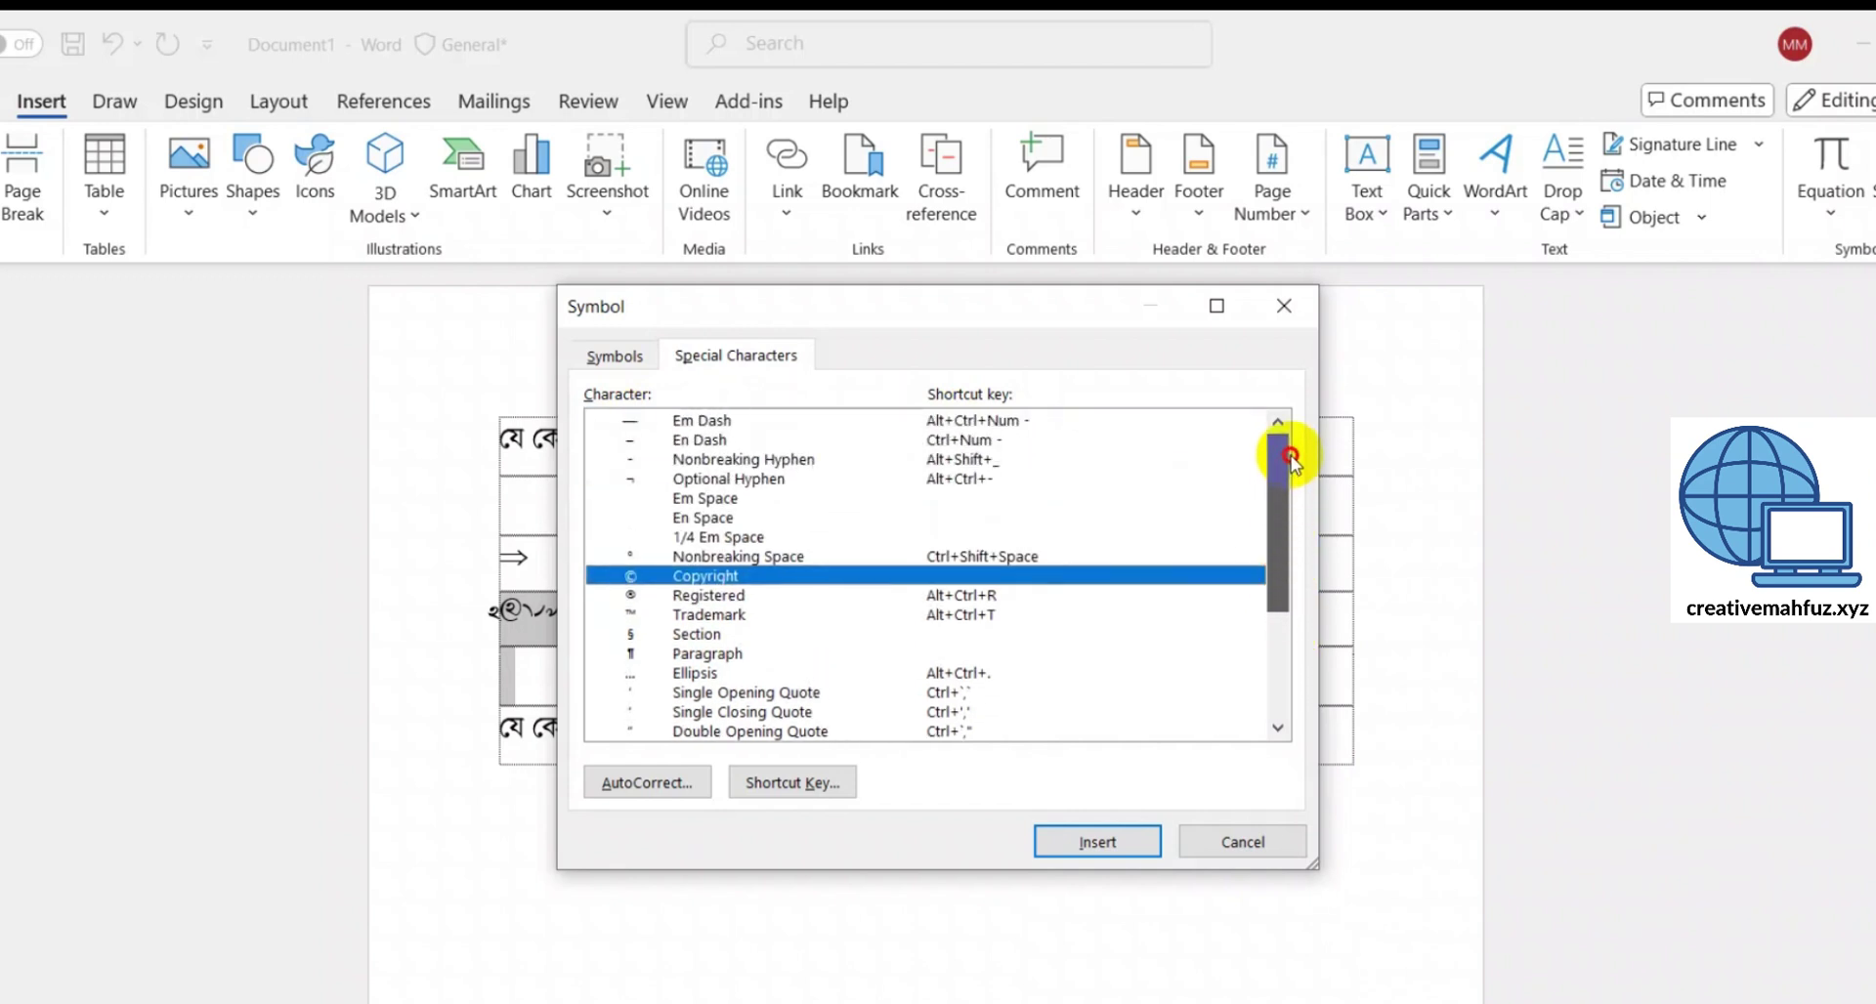
left_click_drag(1284, 671, 1284, 422)
left_click(646, 478)
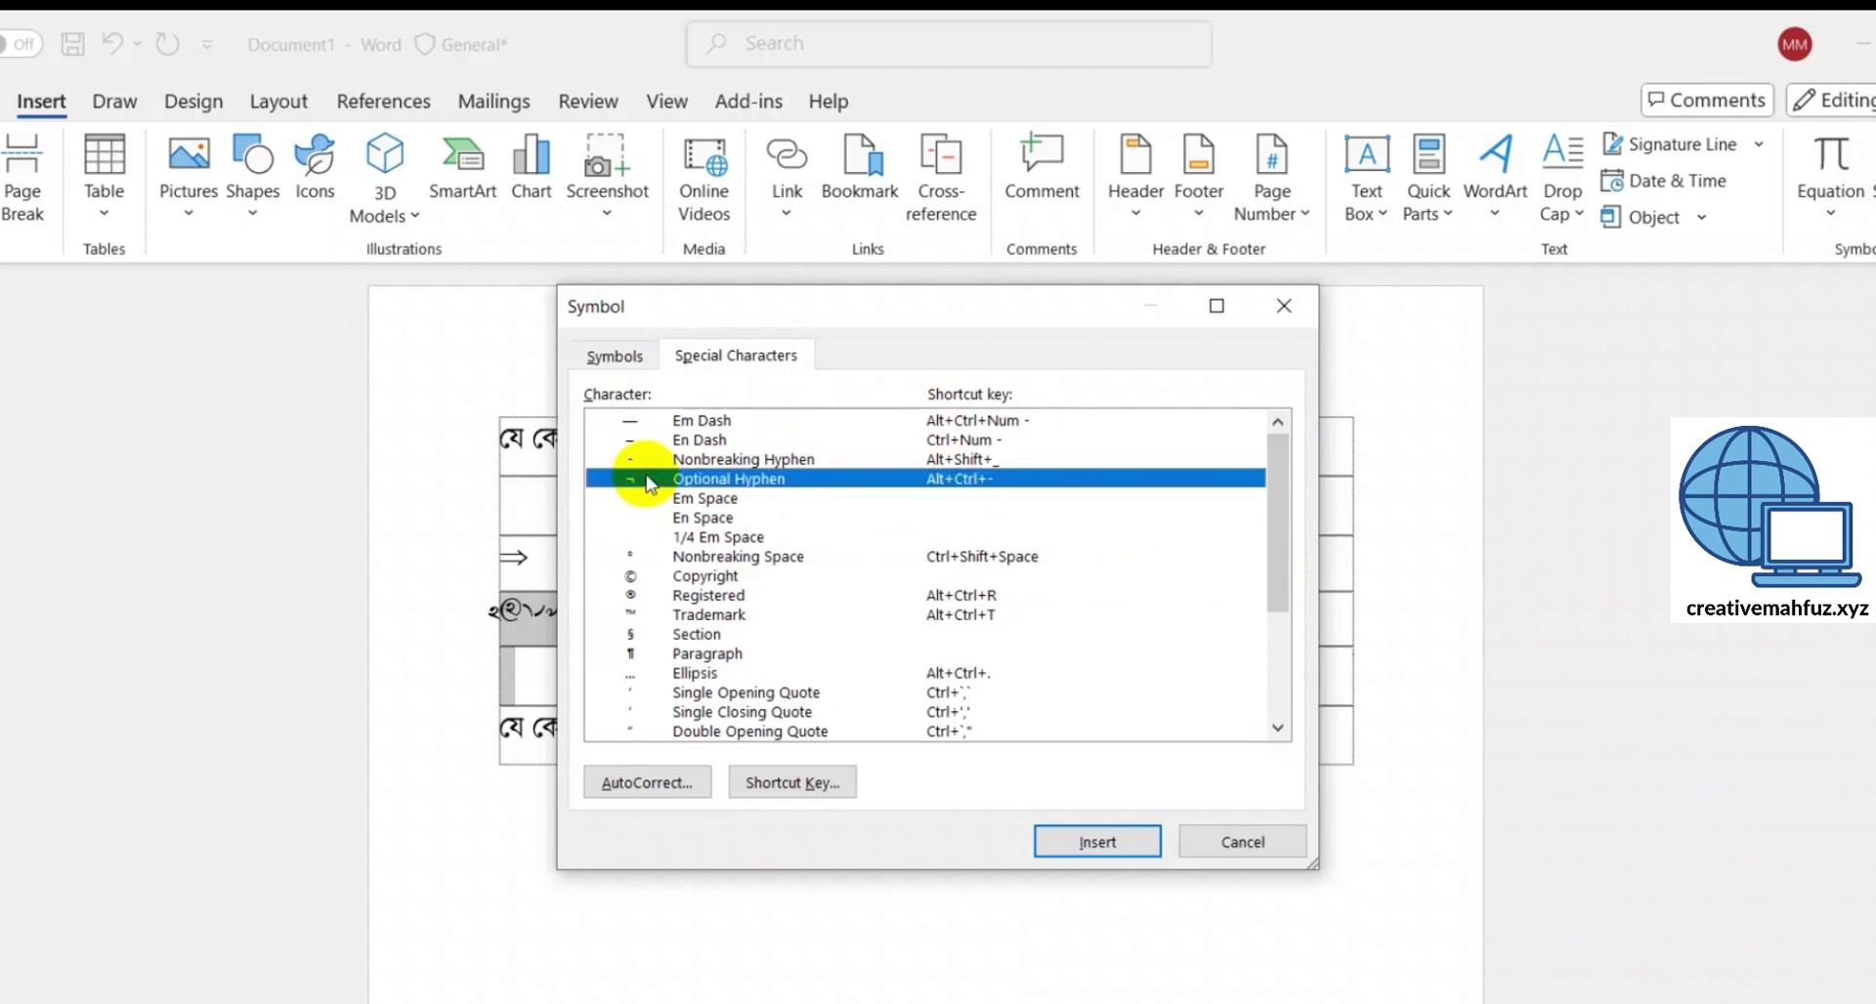
left_click(613, 357)
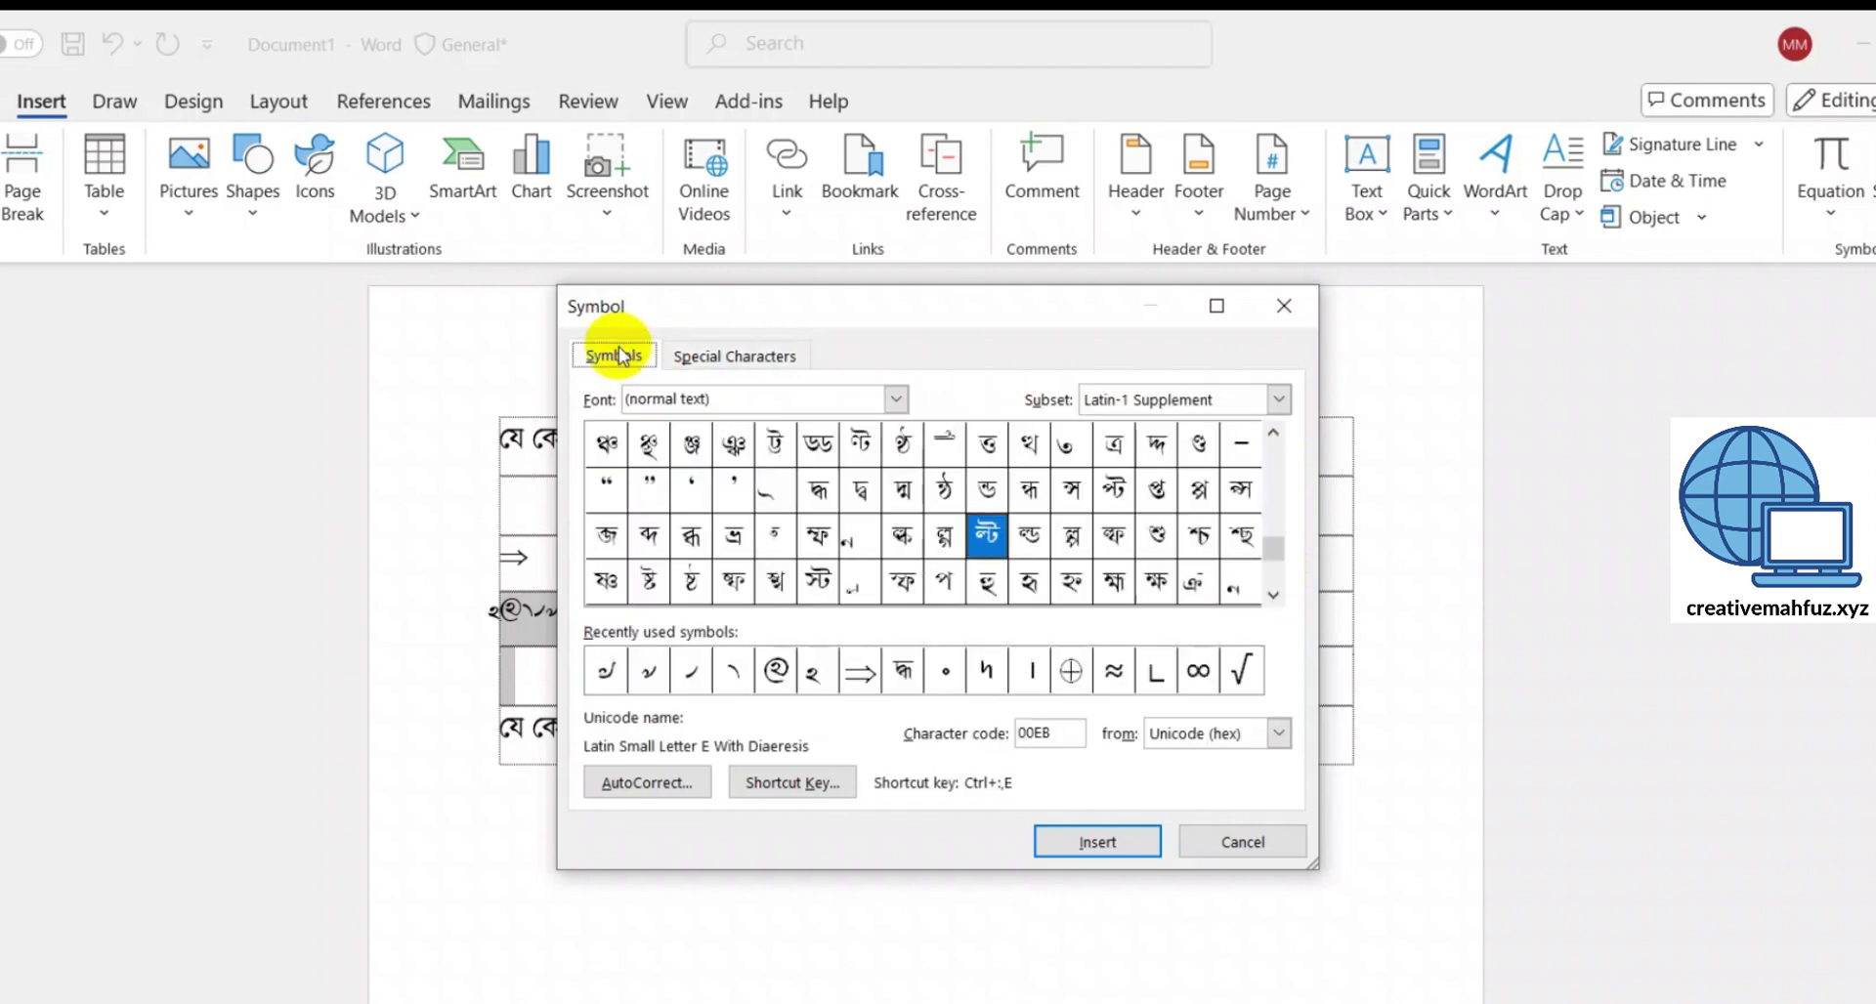
- Insert the Abadi Double Dagger (‡) from General Punctuation into the bottom row, then close the dialog
left_click(897, 398)
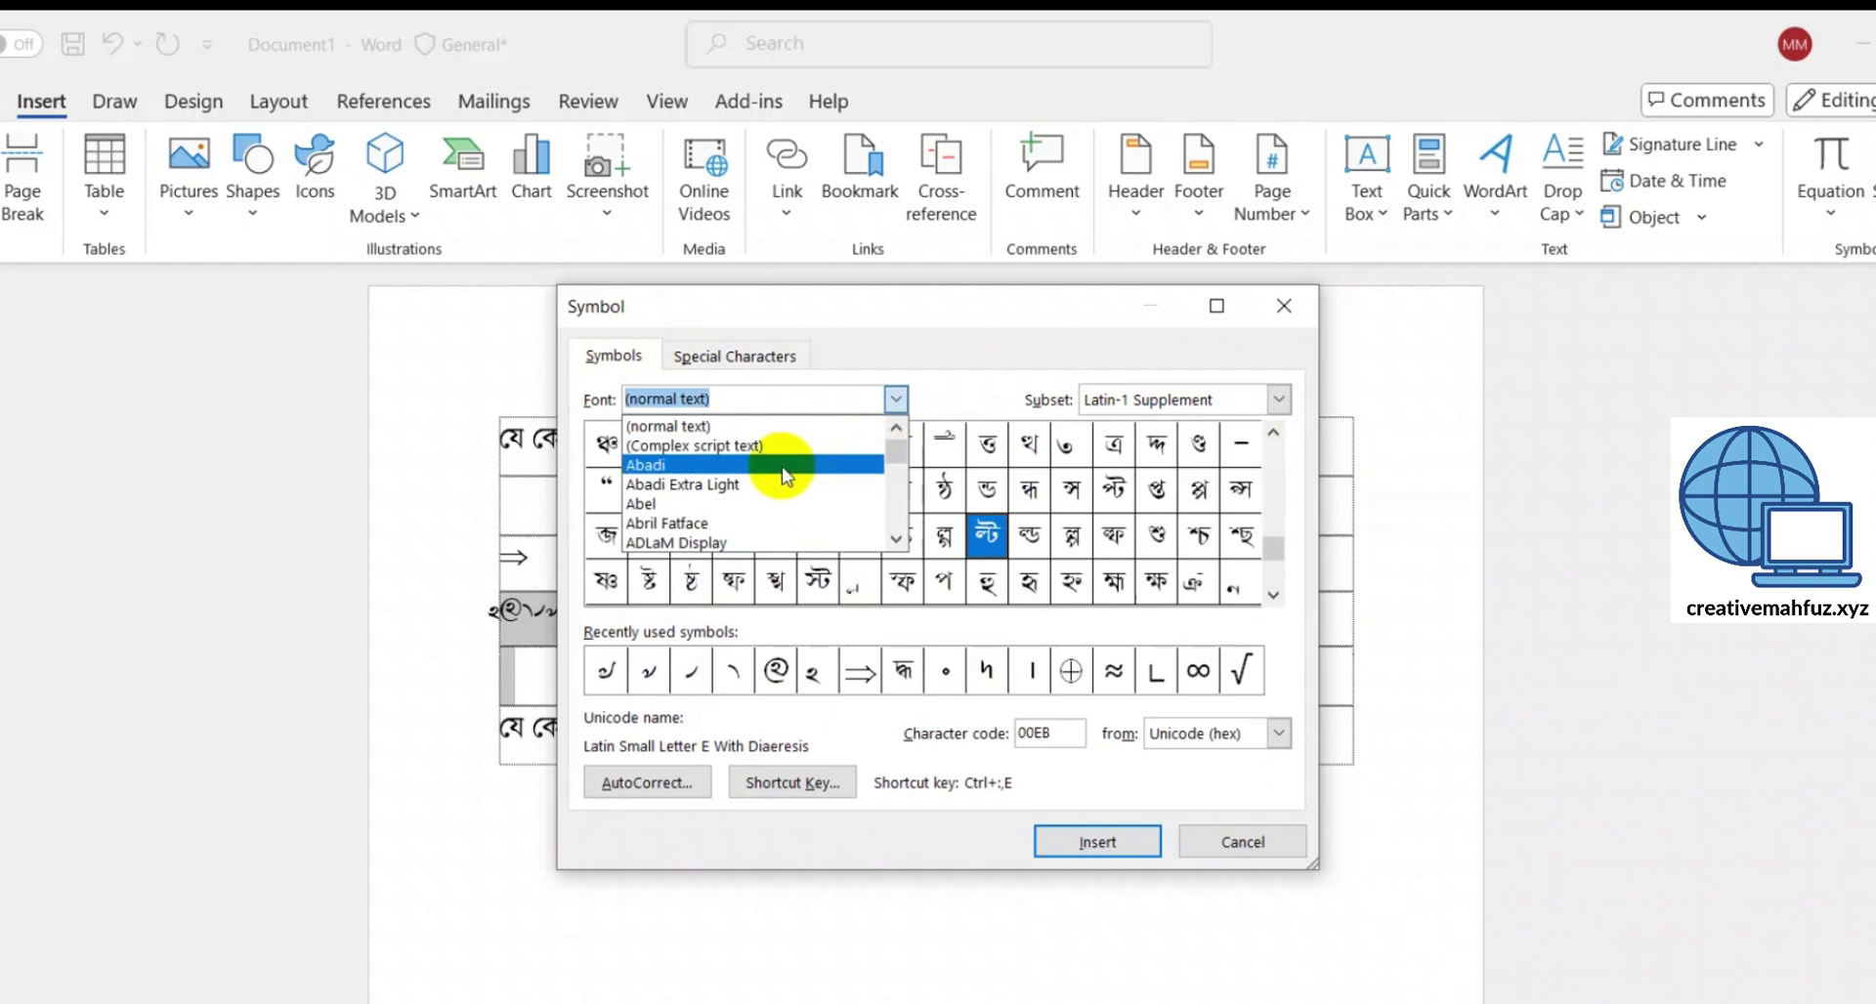
left_click(782, 466)
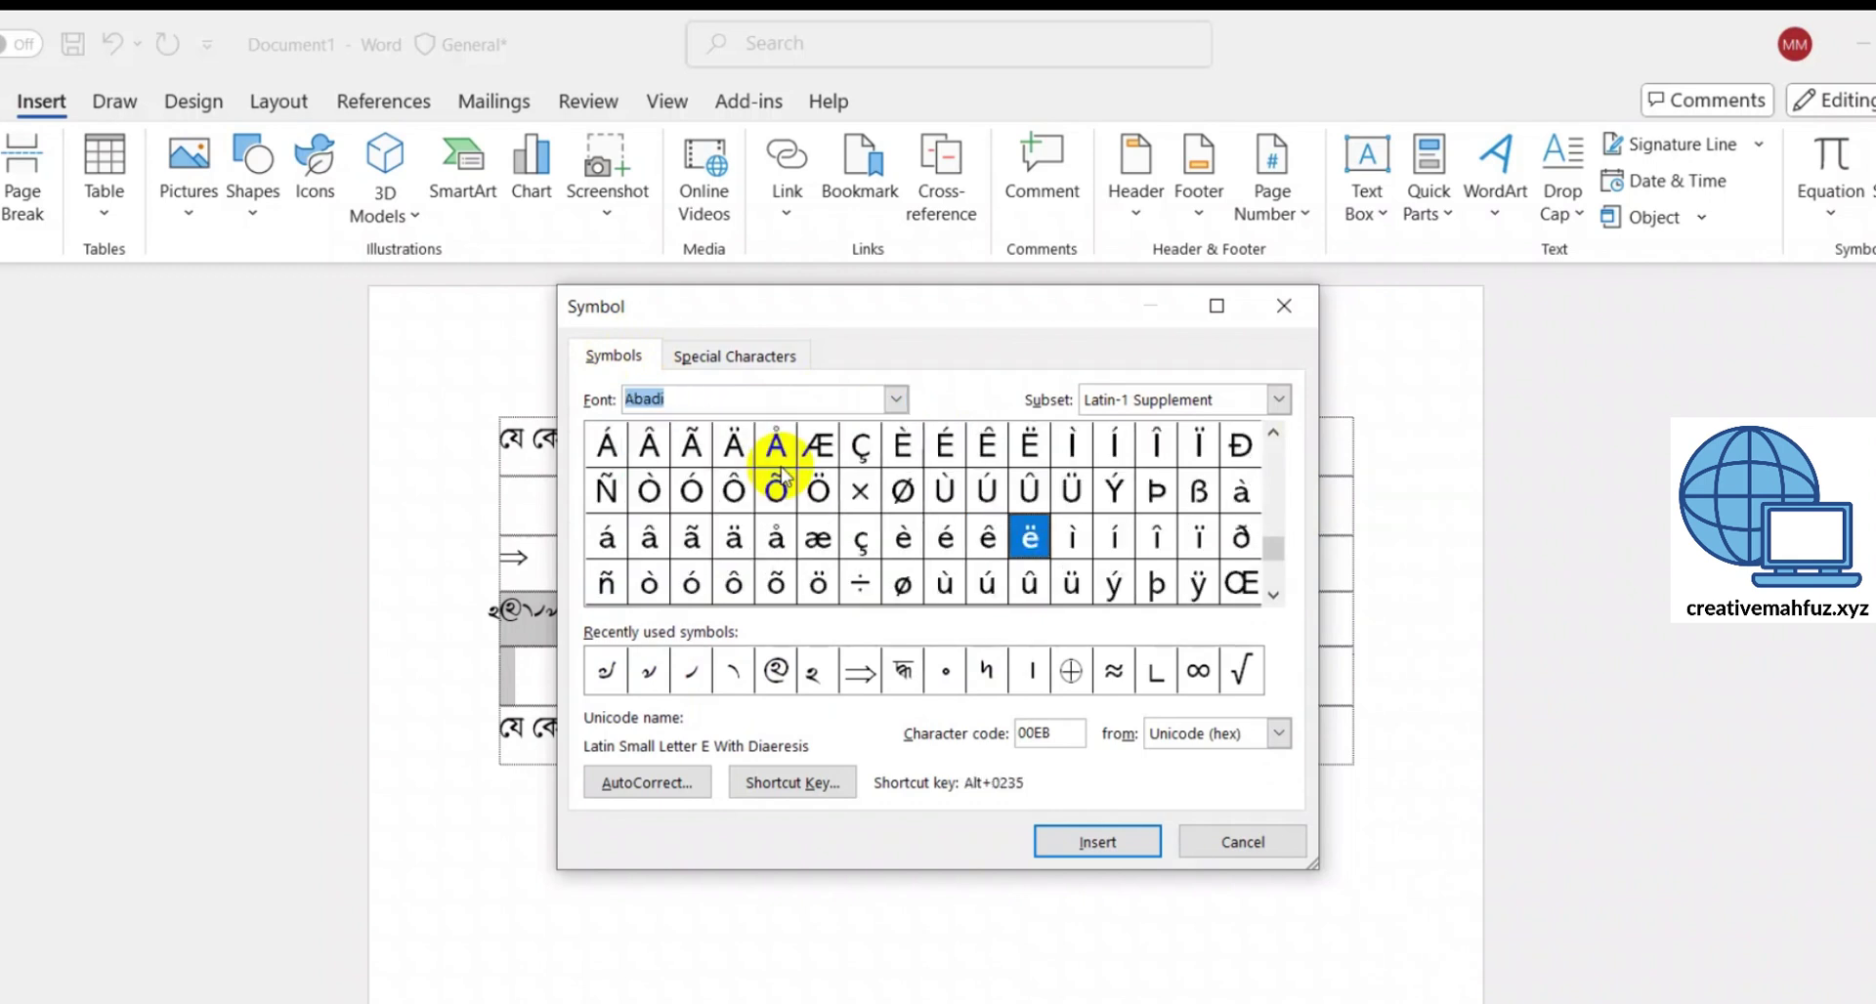
left_click_drag(1277, 562, 1279, 606)
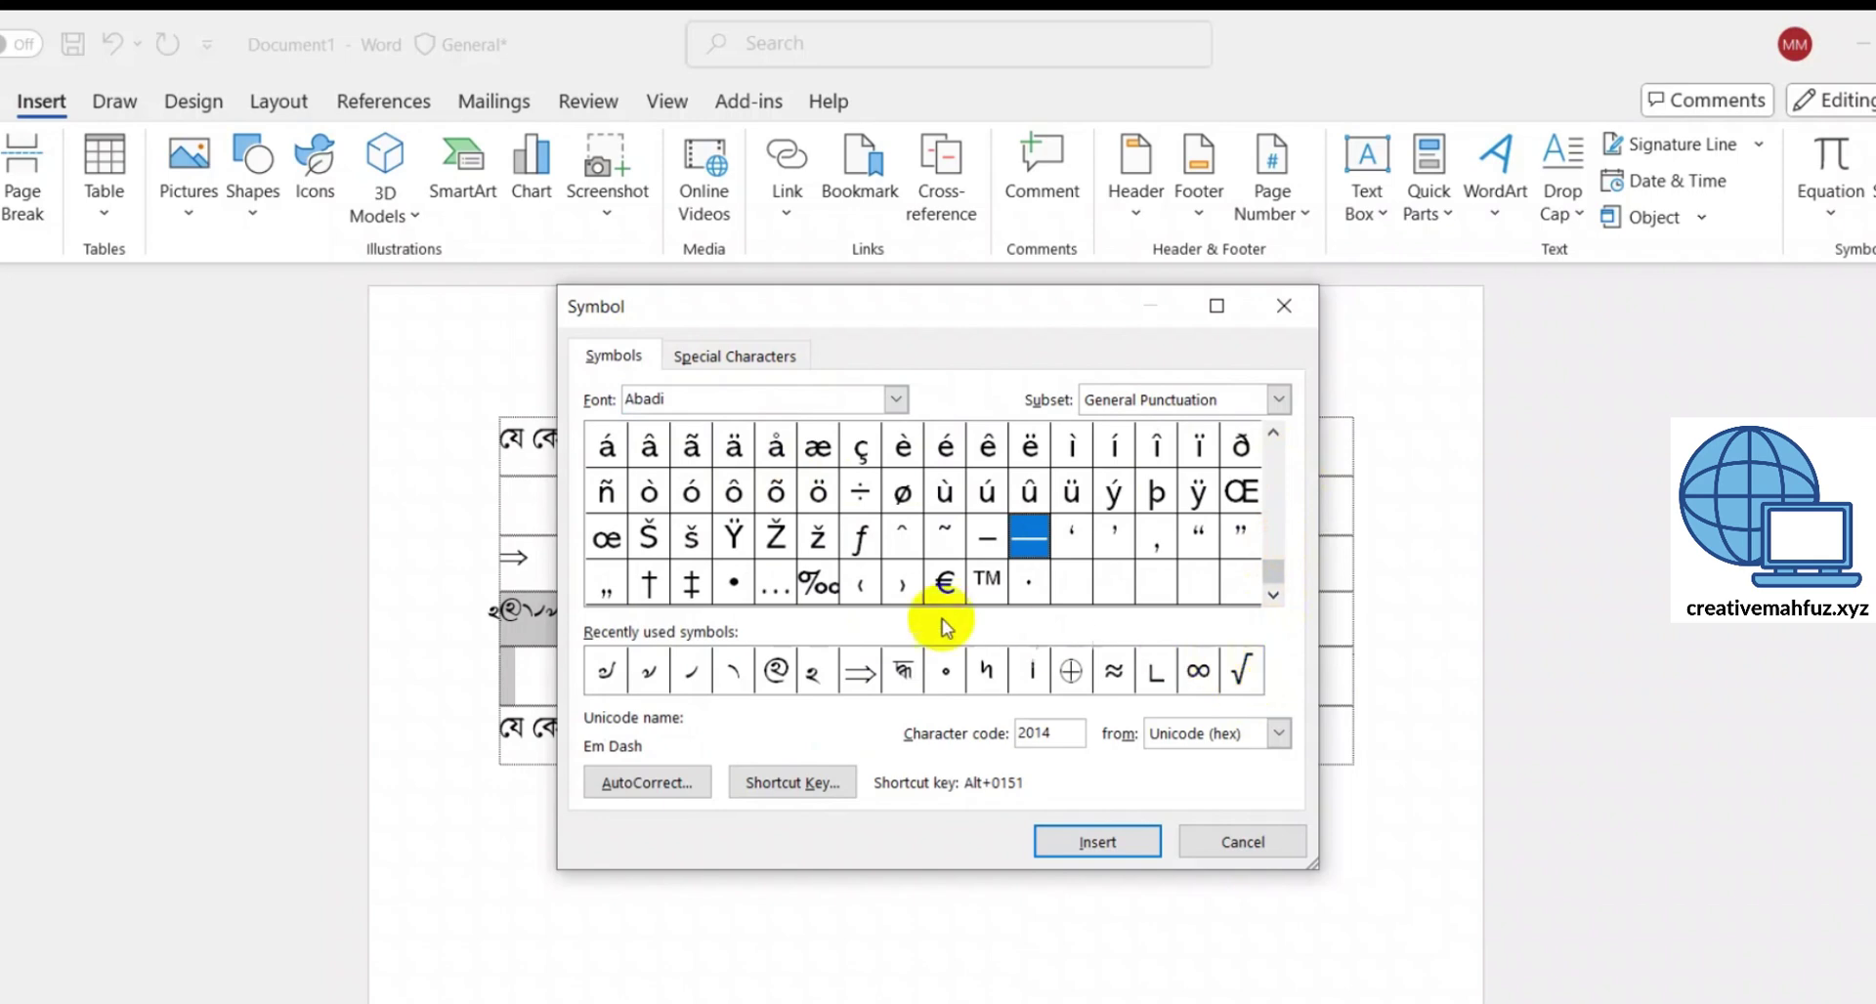
left_click(694, 586)
left_click(1097, 841)
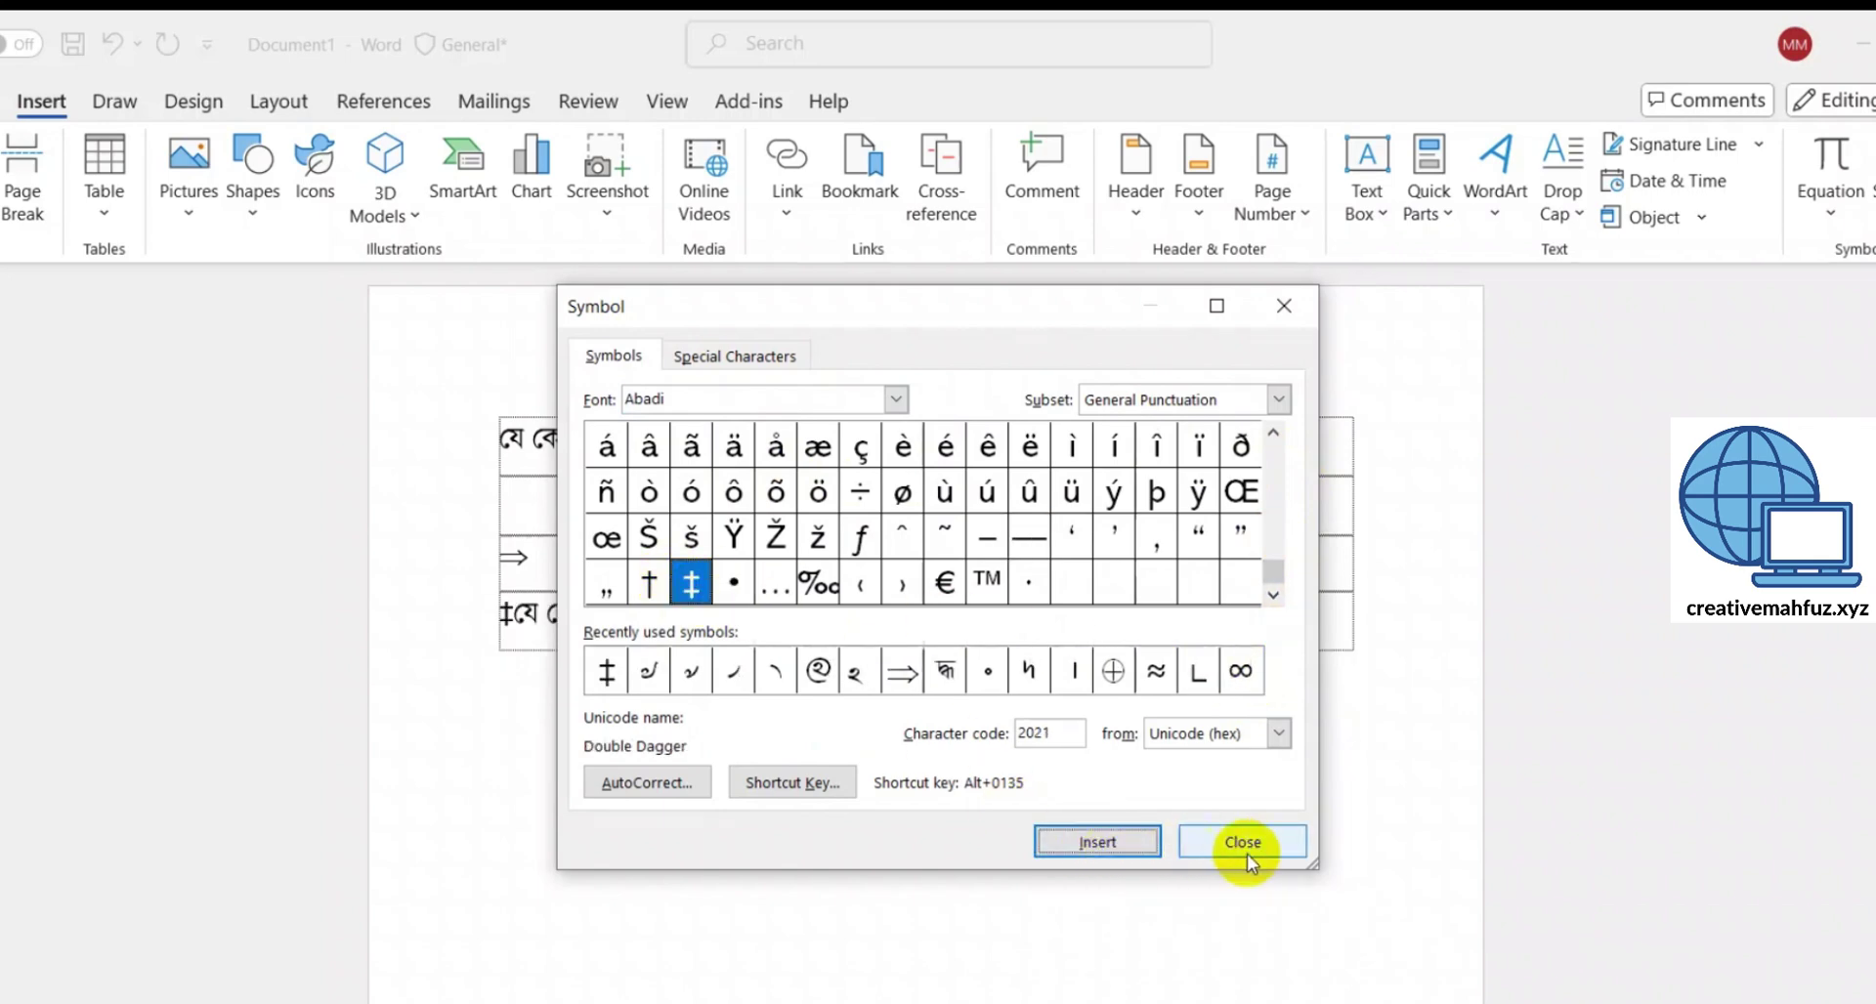
left_click(1280, 843)
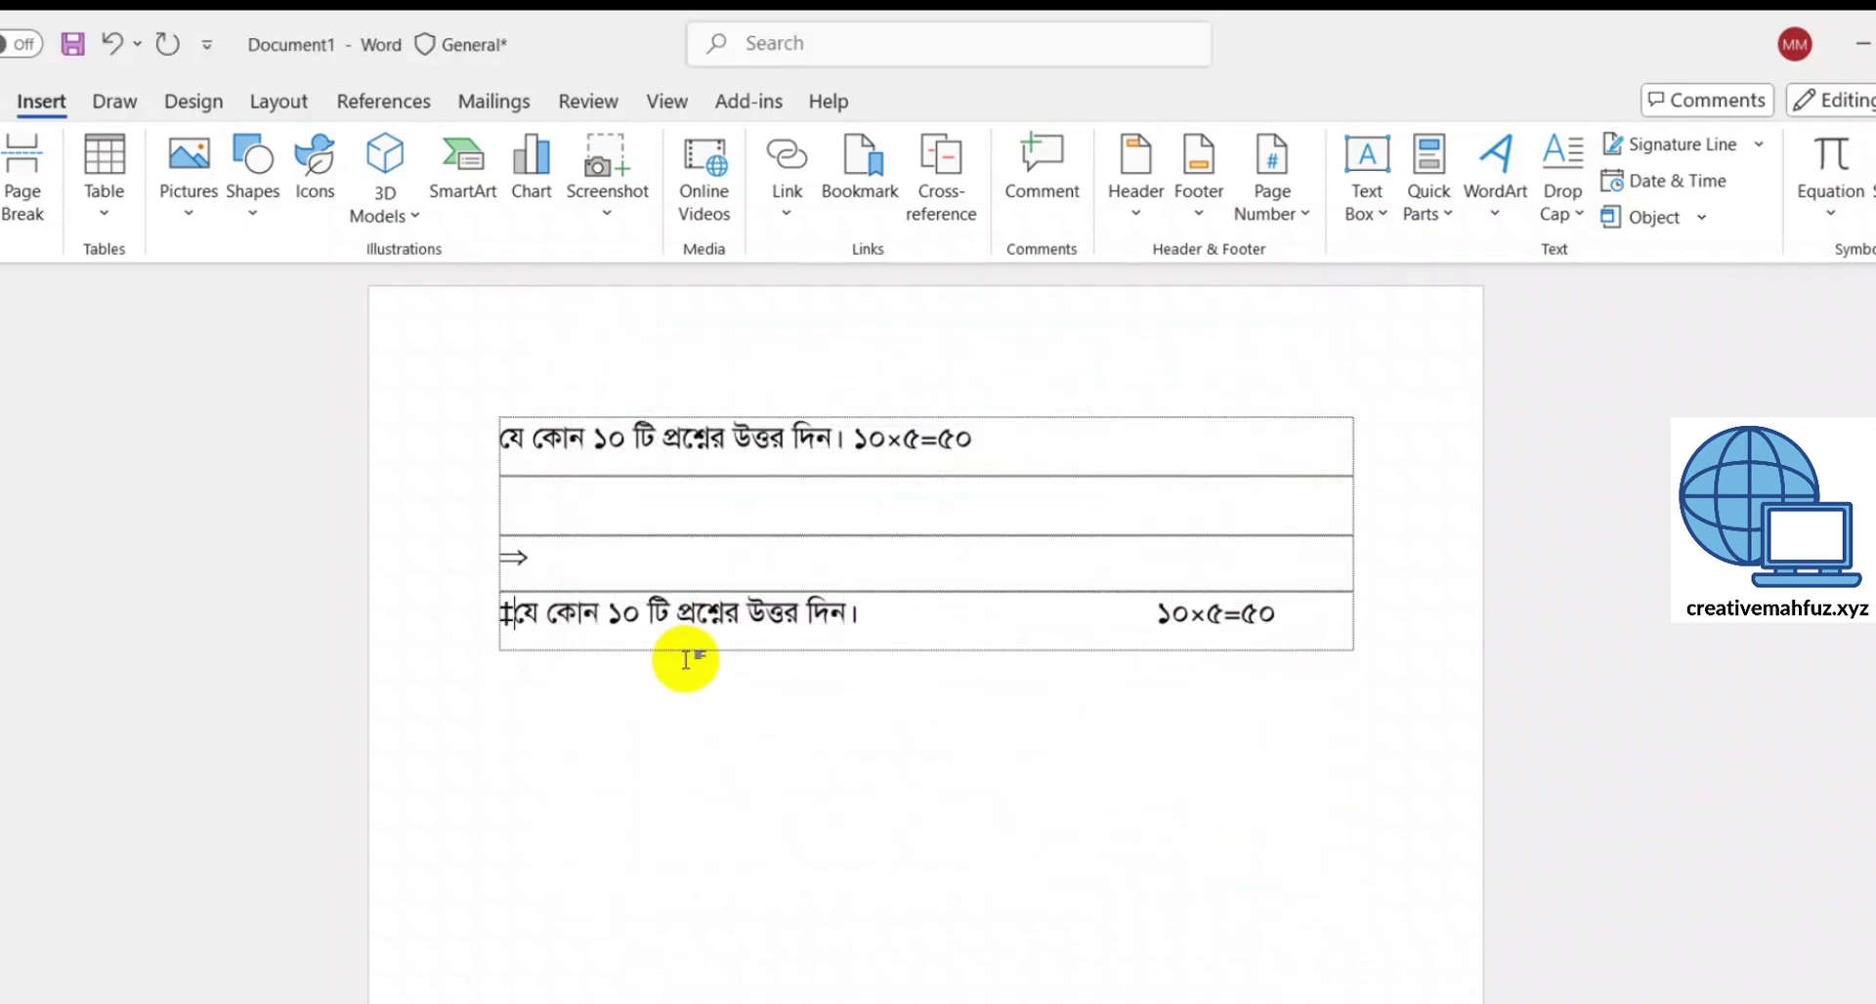